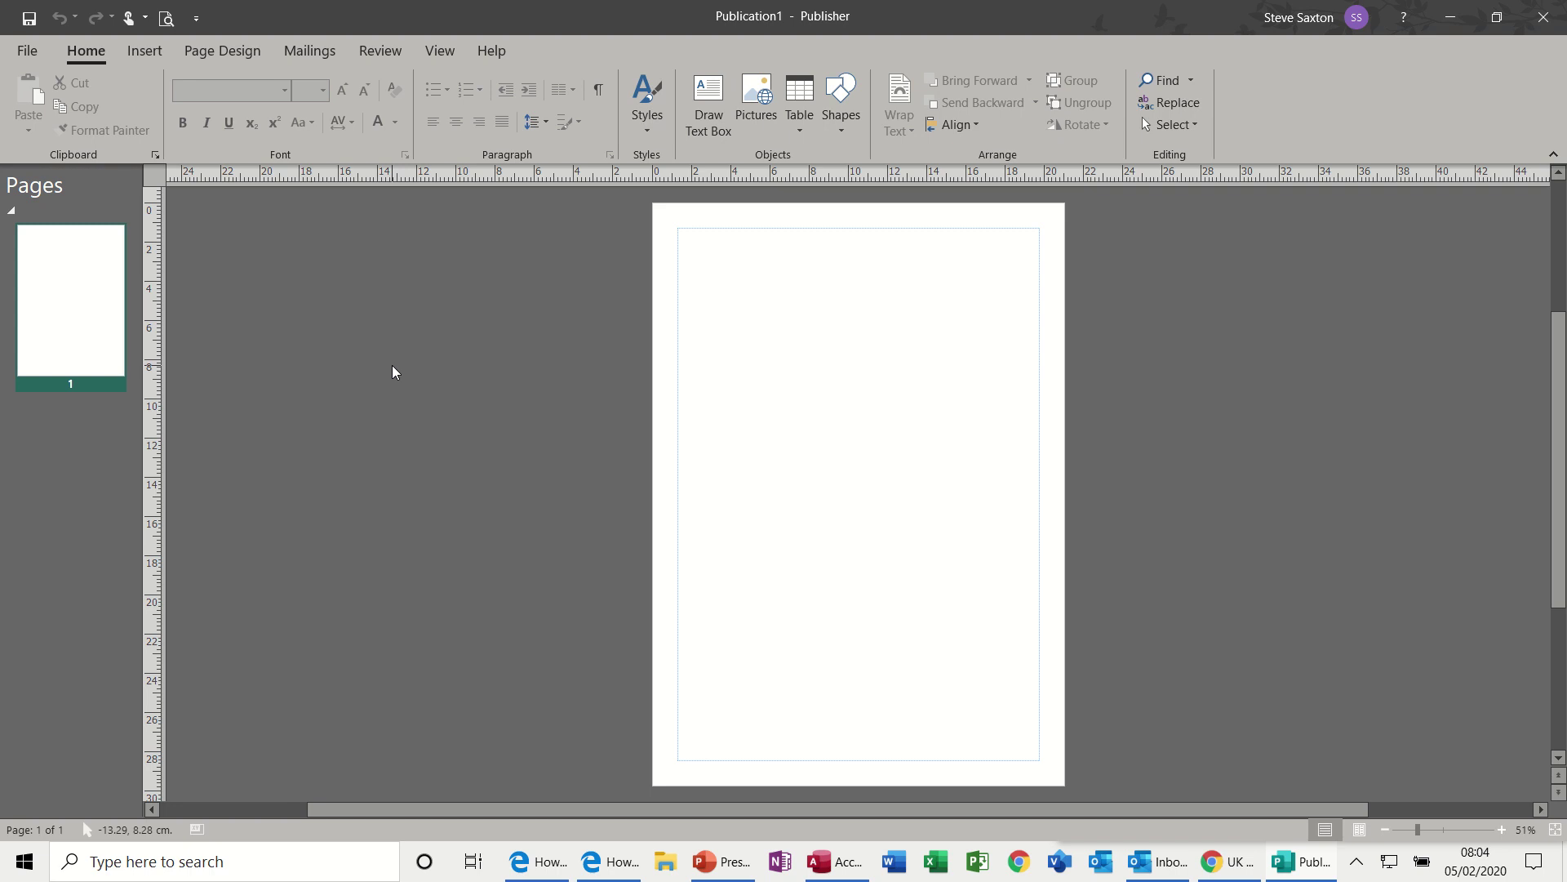
- Draw a top-left text box, fill it with three lines of placeholder text, and shrink it to 7.54 x 1.83 cm
{"action": "left_click", "coordinate": [707, 111]}
{"action": "left_click_drag", "start_coordinate": [703, 248], "coordinate": [851, 349]}
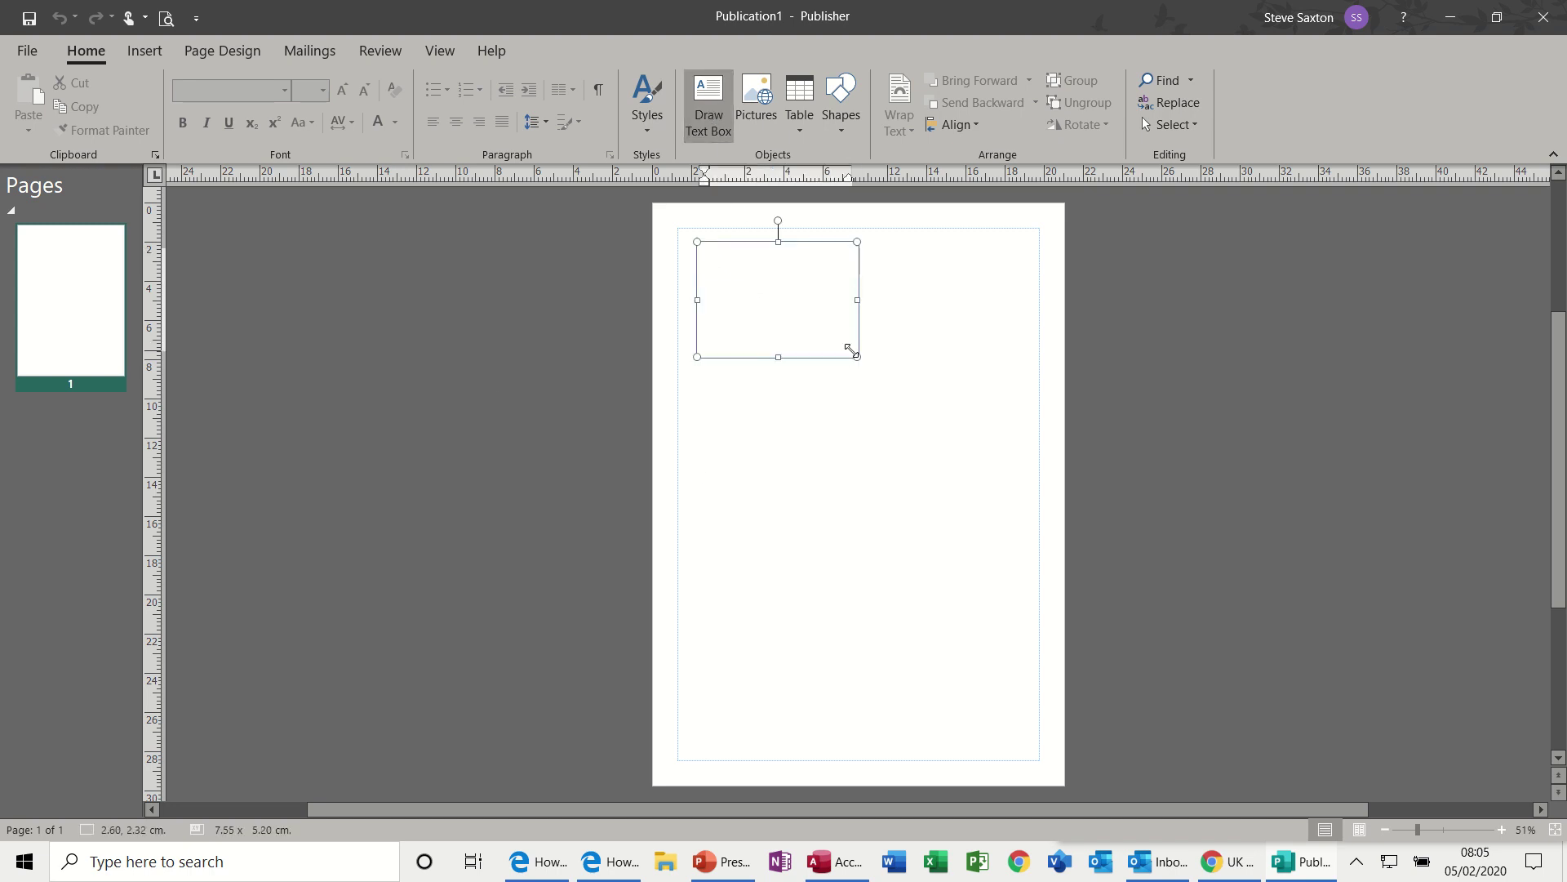
{"action": "type", "text": "sdckjsdkjsdfkjsdfkj"}
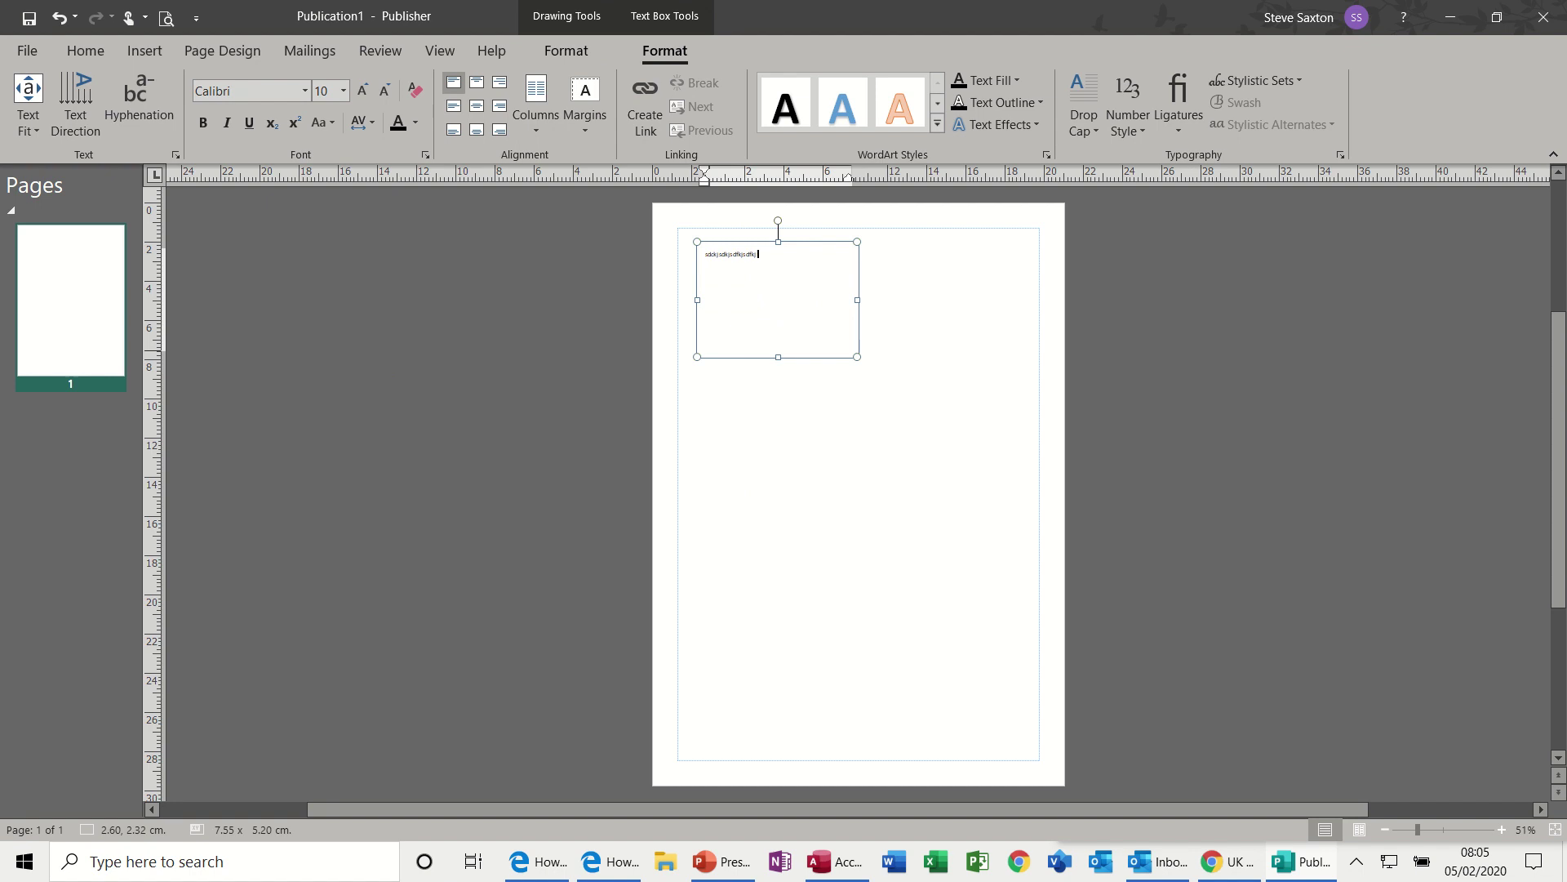
{"action": "type", "text": " sdkr fkdsr fsdkfsk refkerfk ksd ksdf sdkf sdk r ekr erkfekr erkfekrekrek rek erkfekr erkfekr ek"}
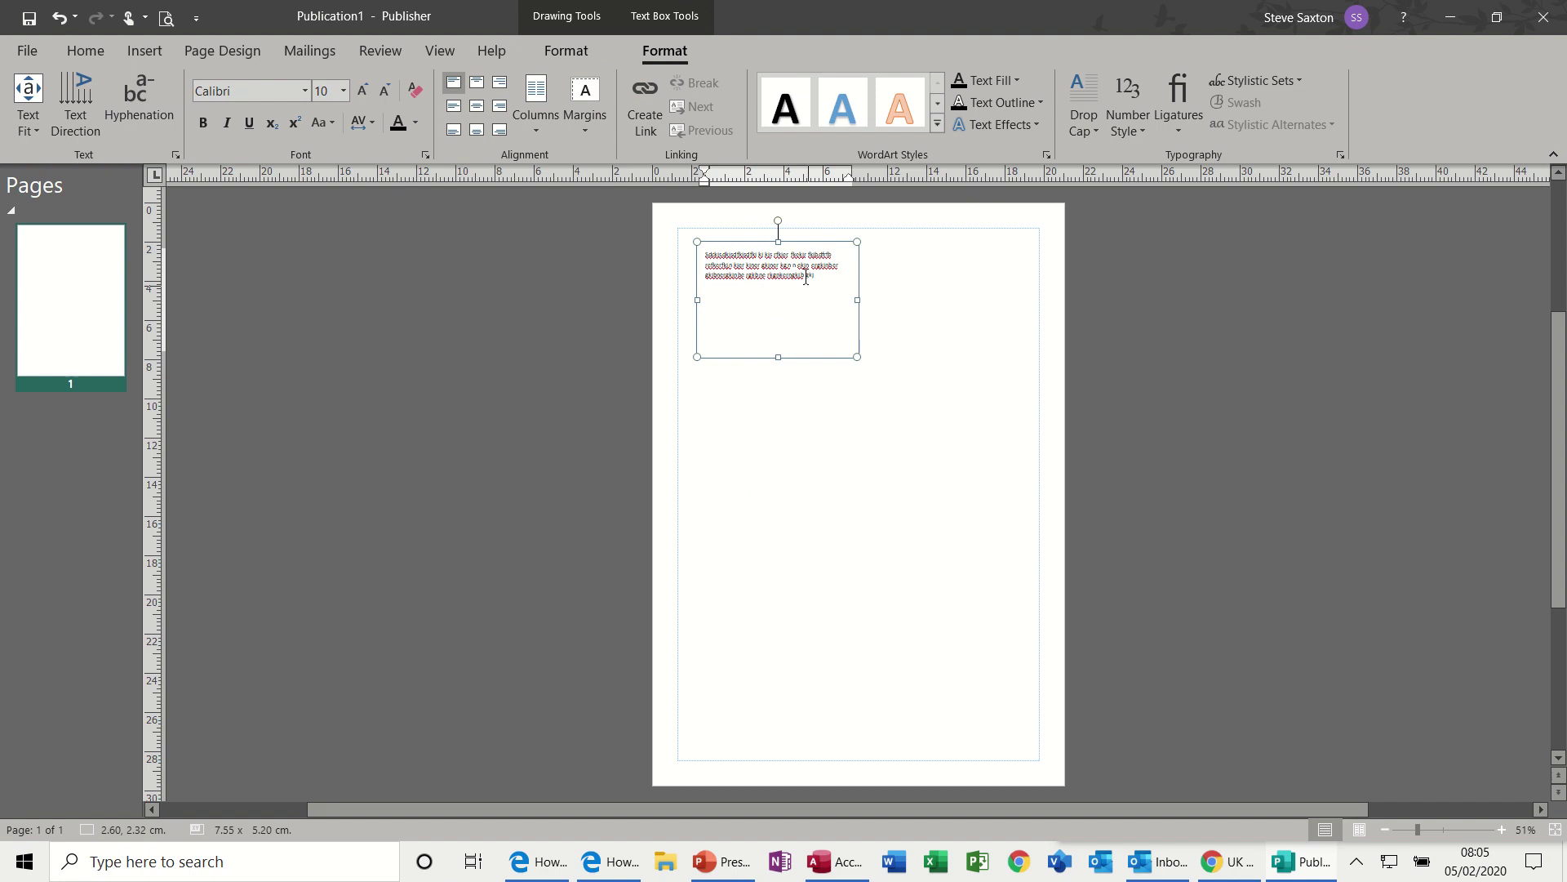
{"action": "left_click_drag", "start_coordinate": [779, 356], "coordinate": [780, 291]}
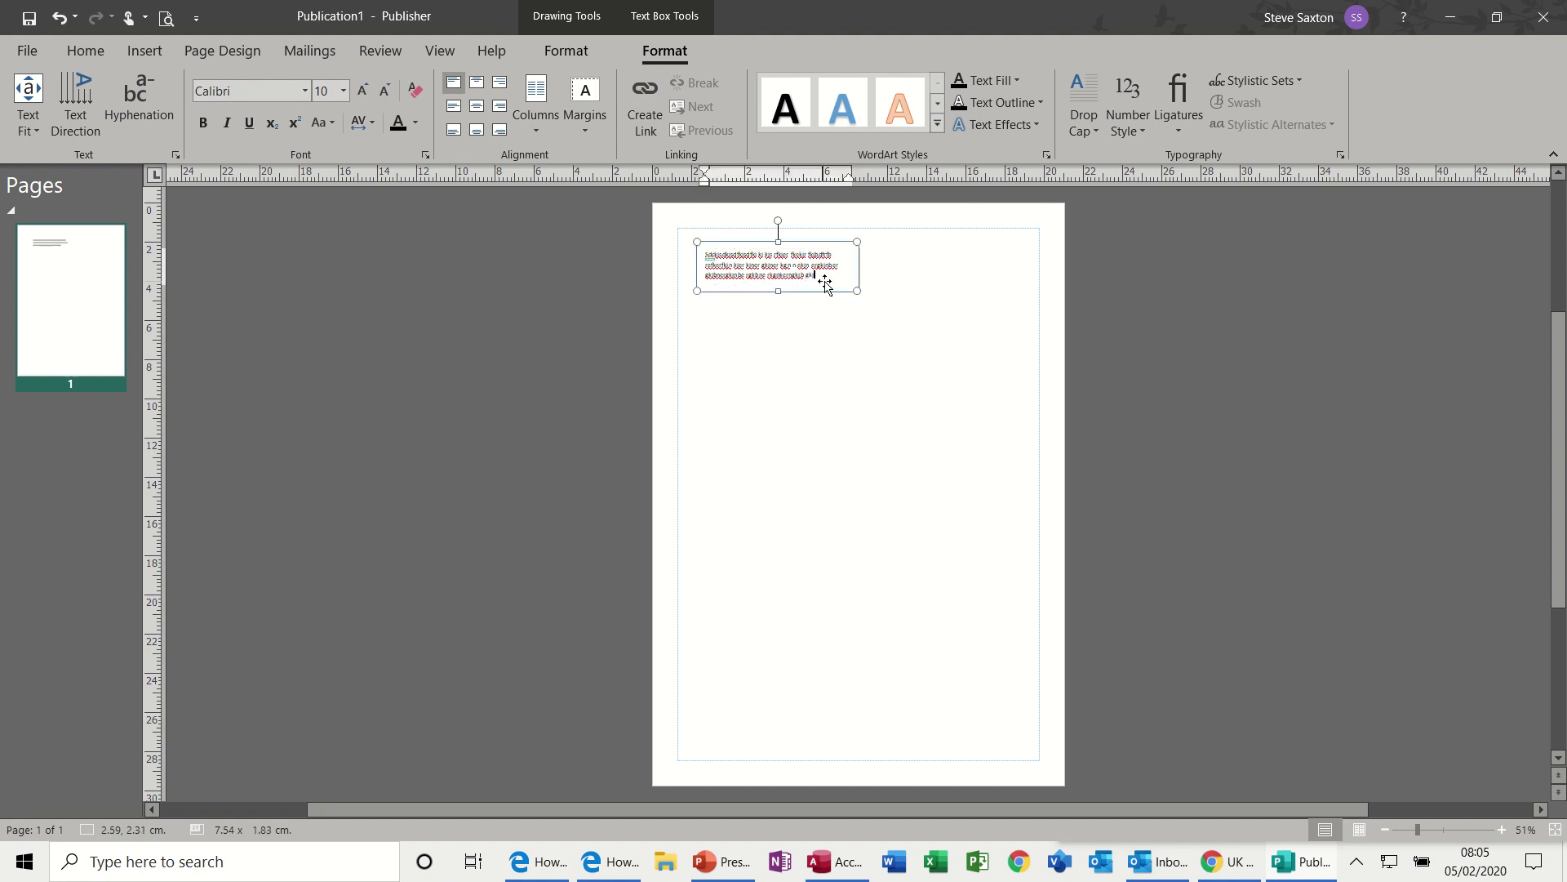
{"action": "type", "text": "a"}
- At 150% zoom, enlarge the text box to about 7.51 x 2.57 cm and select all its text
{"action": "left_click", "coordinate": [1502, 829]}
{"action": "left_click", "coordinate": [1502, 830]}
{"action": "left_click", "coordinate": [1502, 829]}
{"action": "left_click", "coordinate": [1502, 830]}
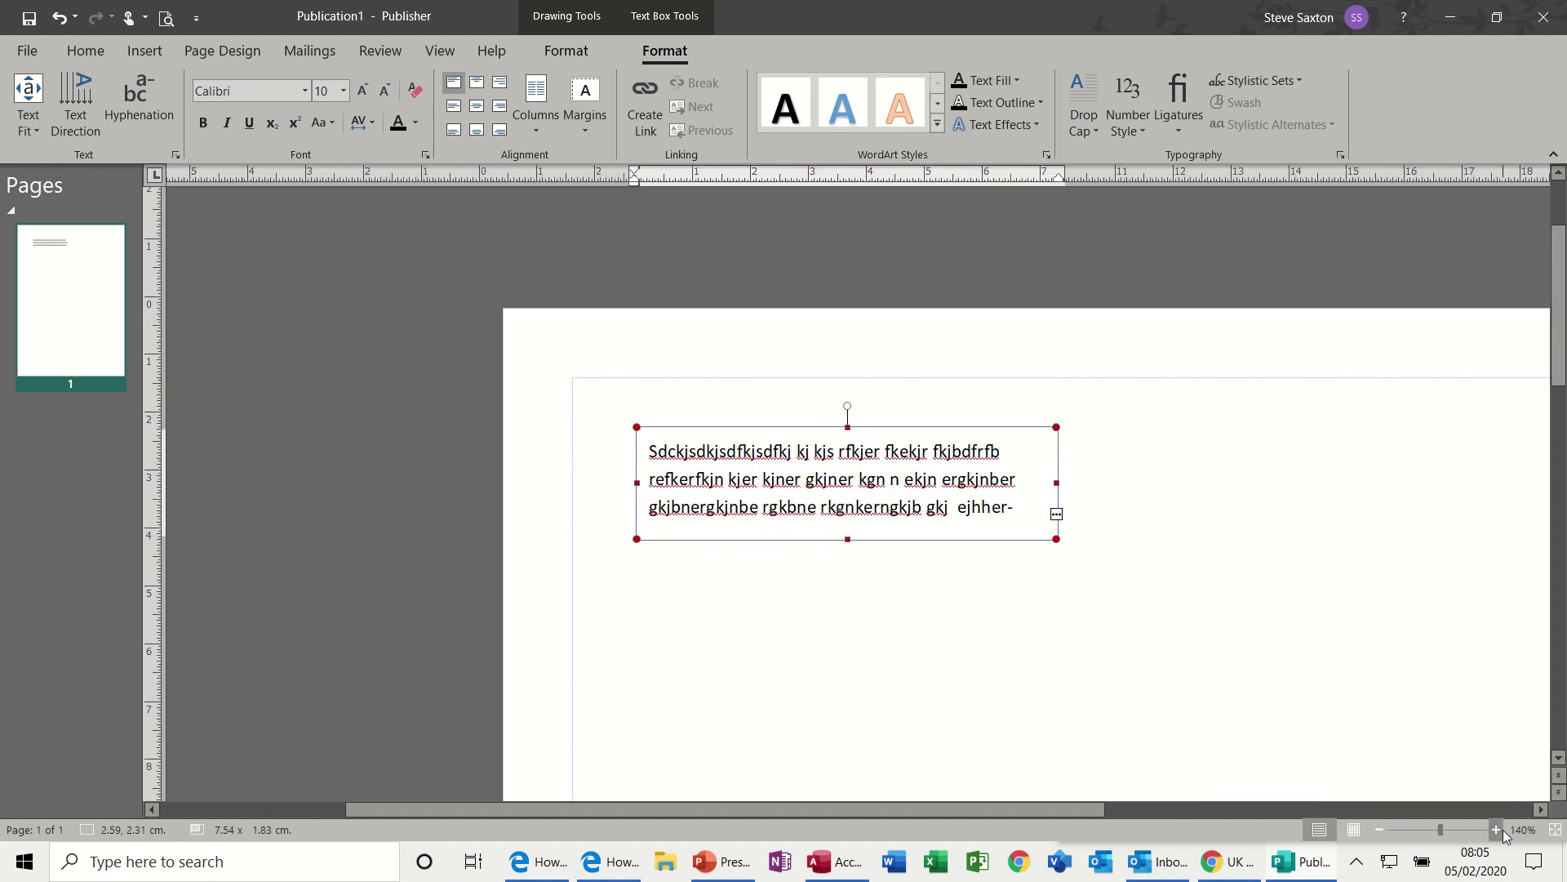
{"action": "left_click", "coordinate": [1502, 829]}
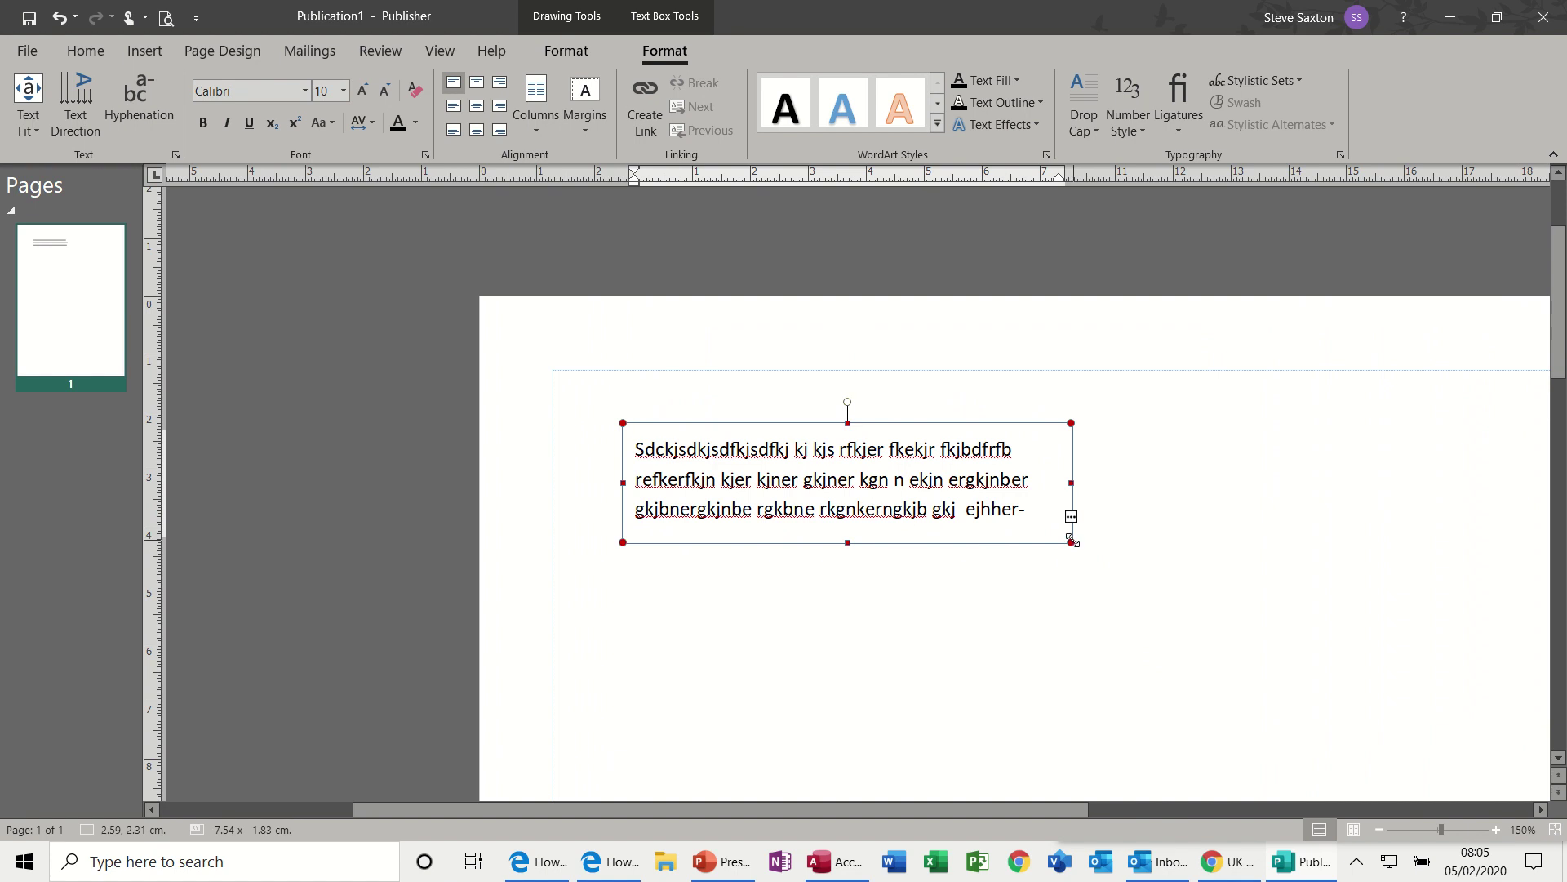
{"action": "left_click_drag", "start_coordinate": [1071, 542], "coordinate": [1069, 583]}
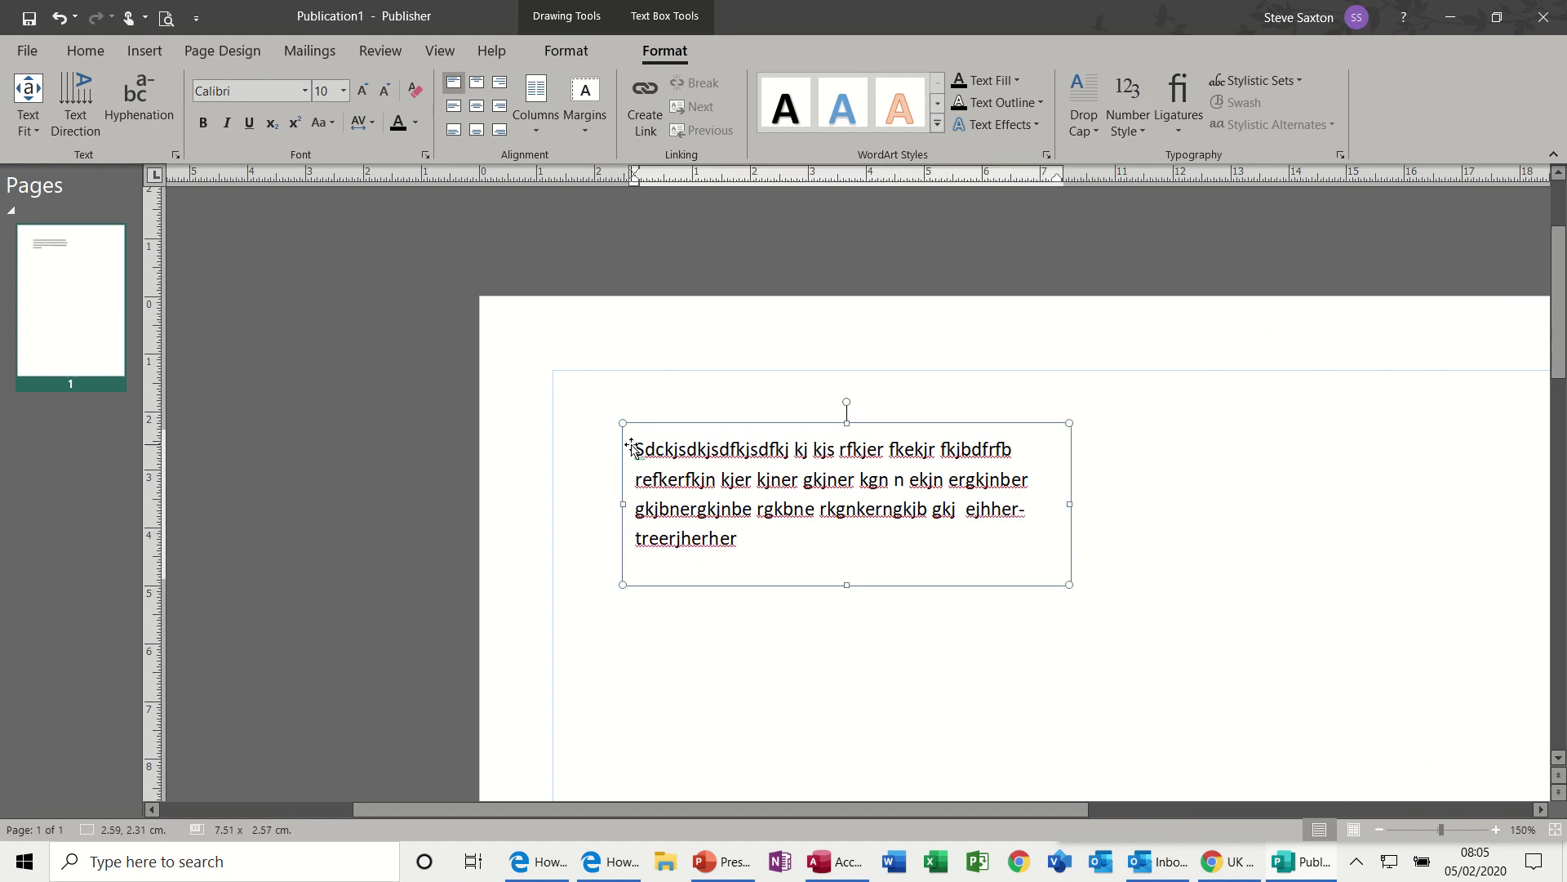
{"action": "left_click_drag", "start_coordinate": [636, 447], "coordinate": [820, 538]}
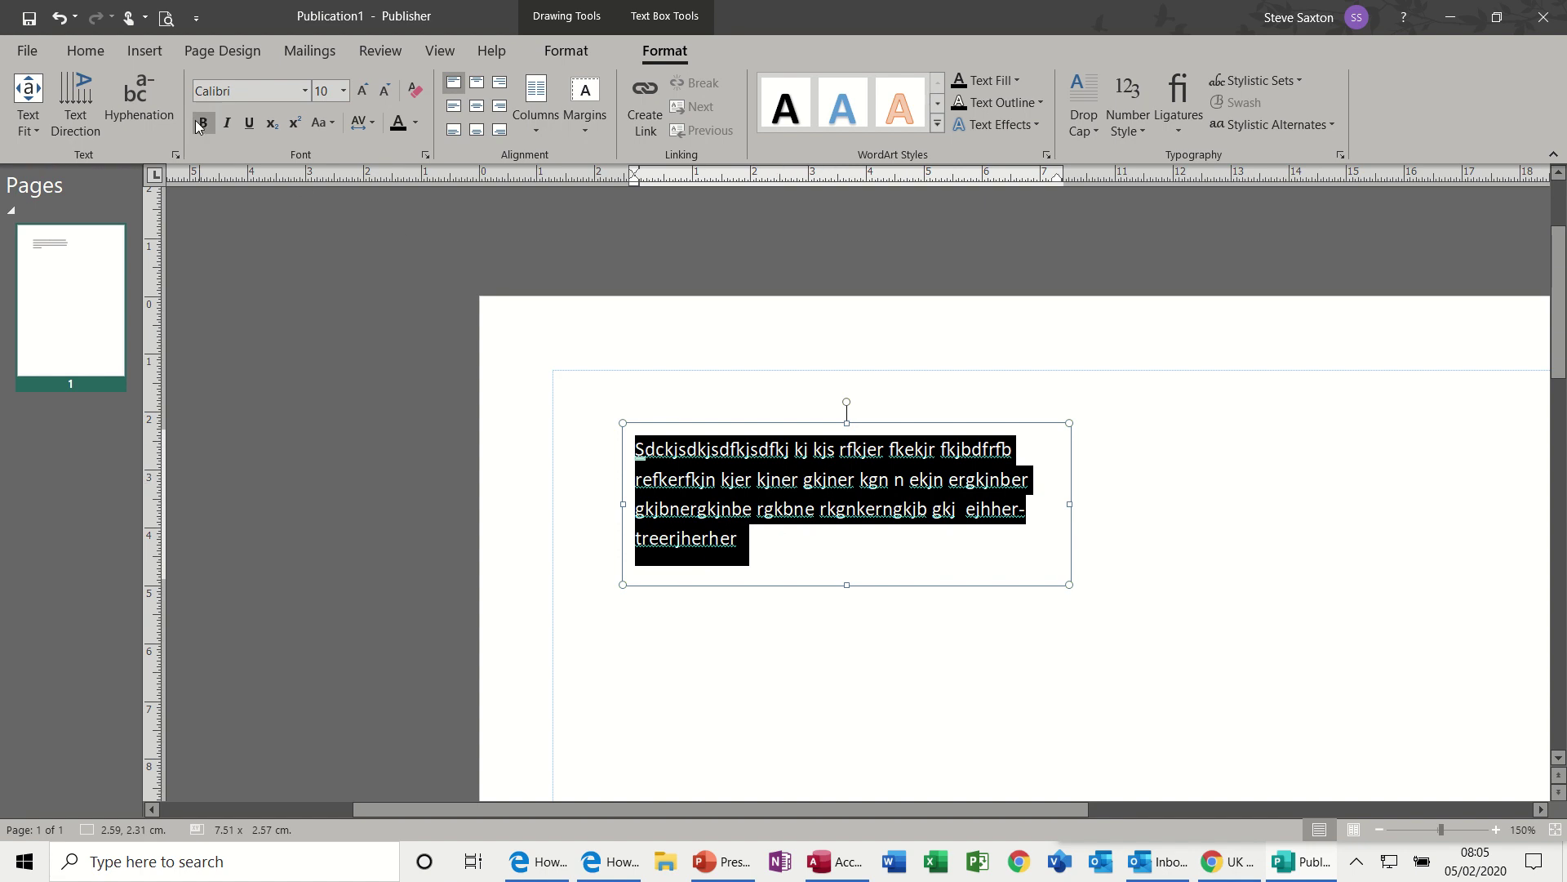
- Set the paragraph to 0pt space after and line spacing of 1 in the Paragraph dialog
{"action": "left_click", "coordinate": [97, 55]}
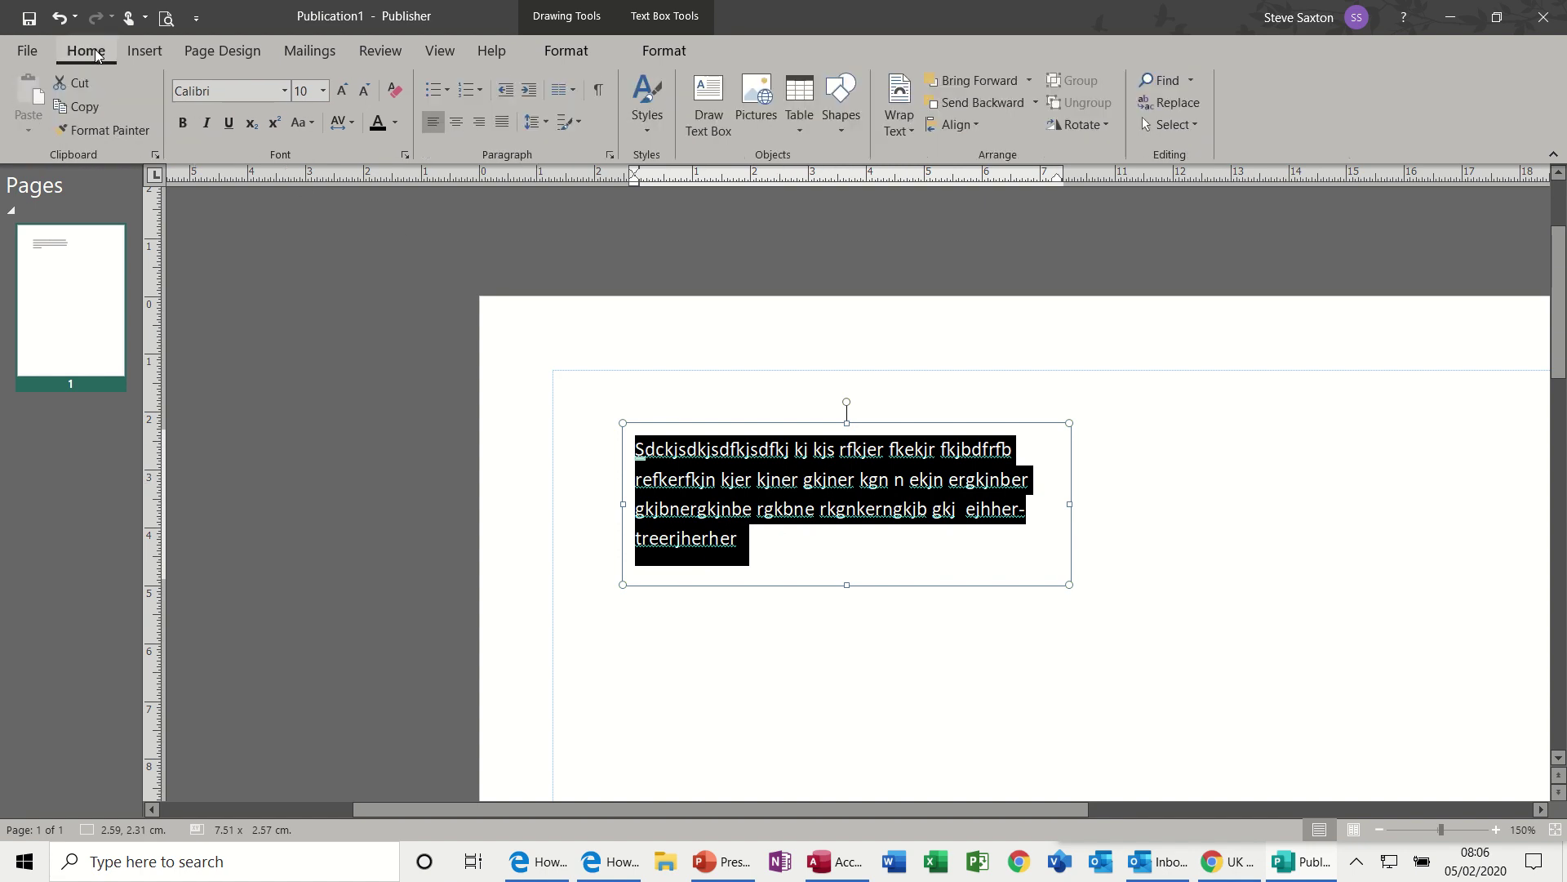
{"action": "left_click", "coordinate": [611, 155]}
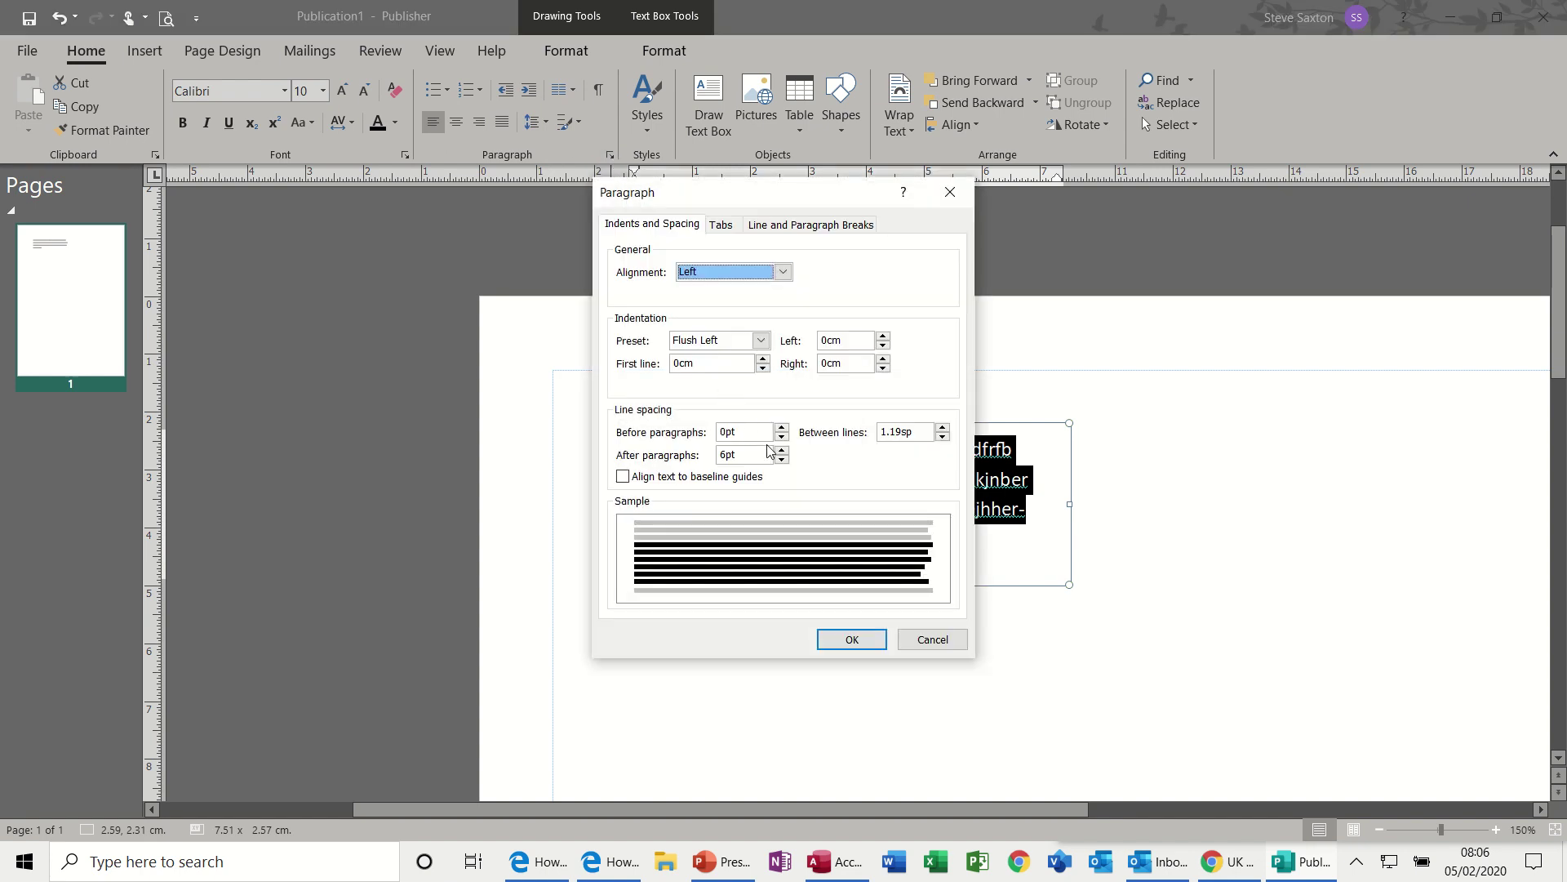
{"action": "left_click", "coordinate": [782, 459]}
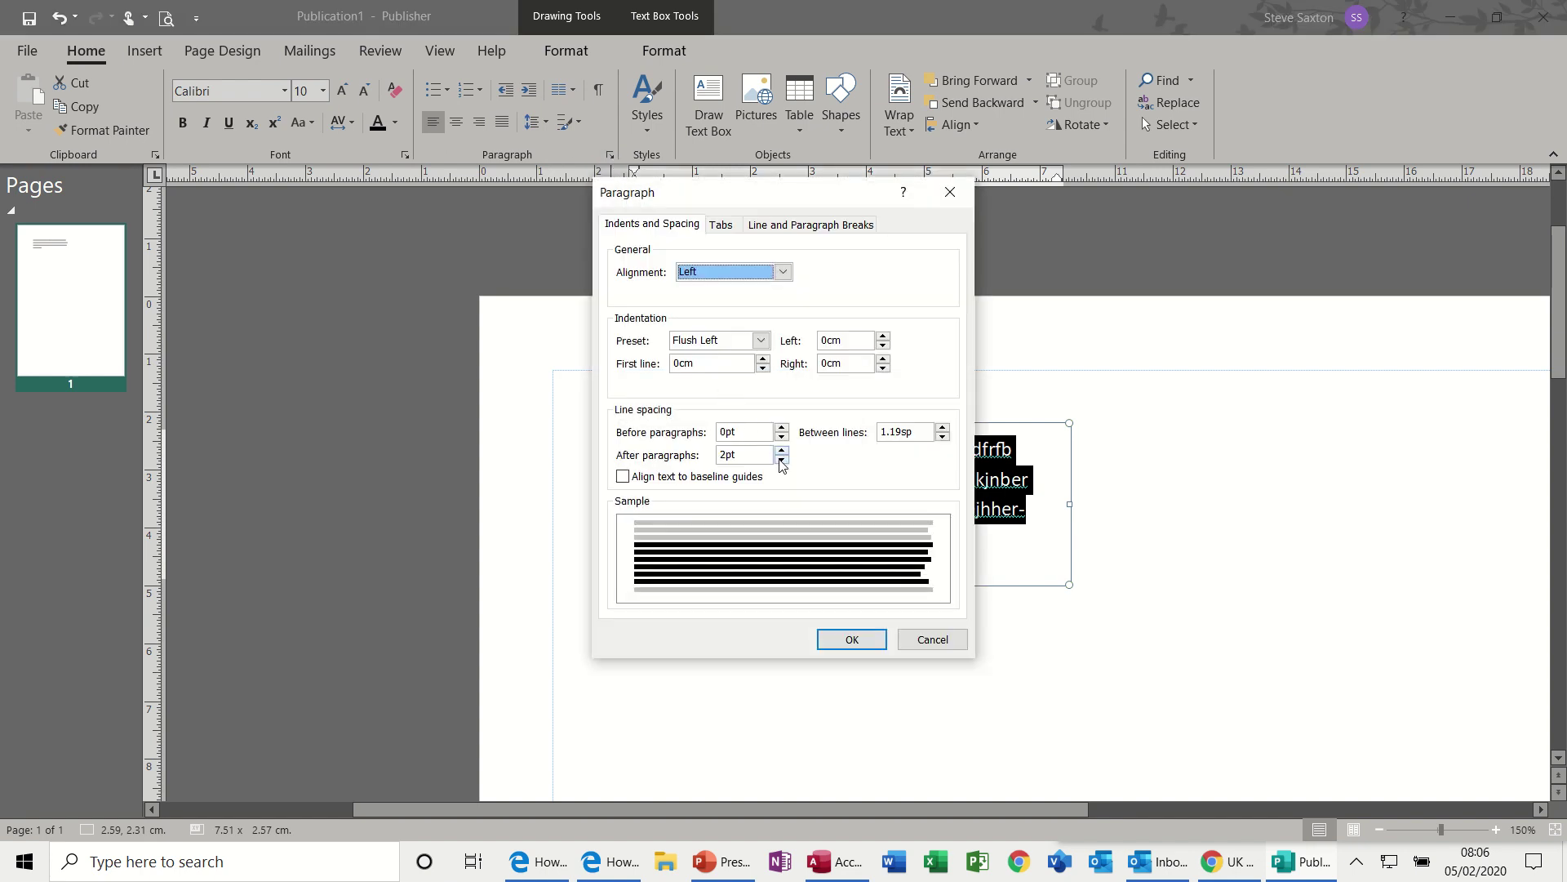
{"action": "left_click", "coordinate": [781, 460]}
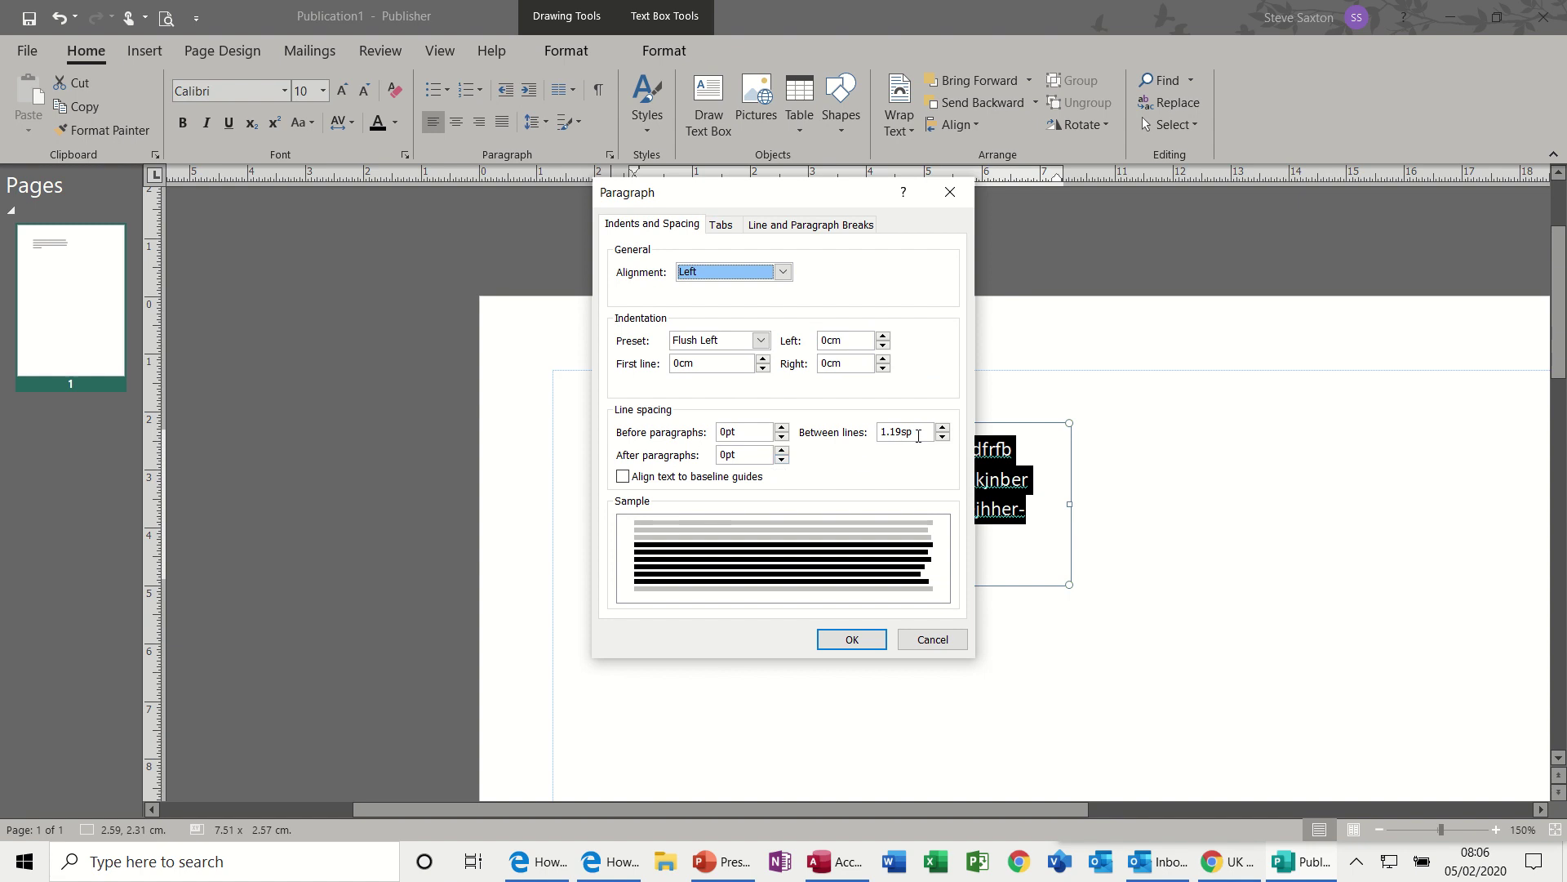
{"action": "left_click_drag", "start_coordinate": [918, 436], "coordinate": [877, 435]}
{"action": "type", "text": "1"}
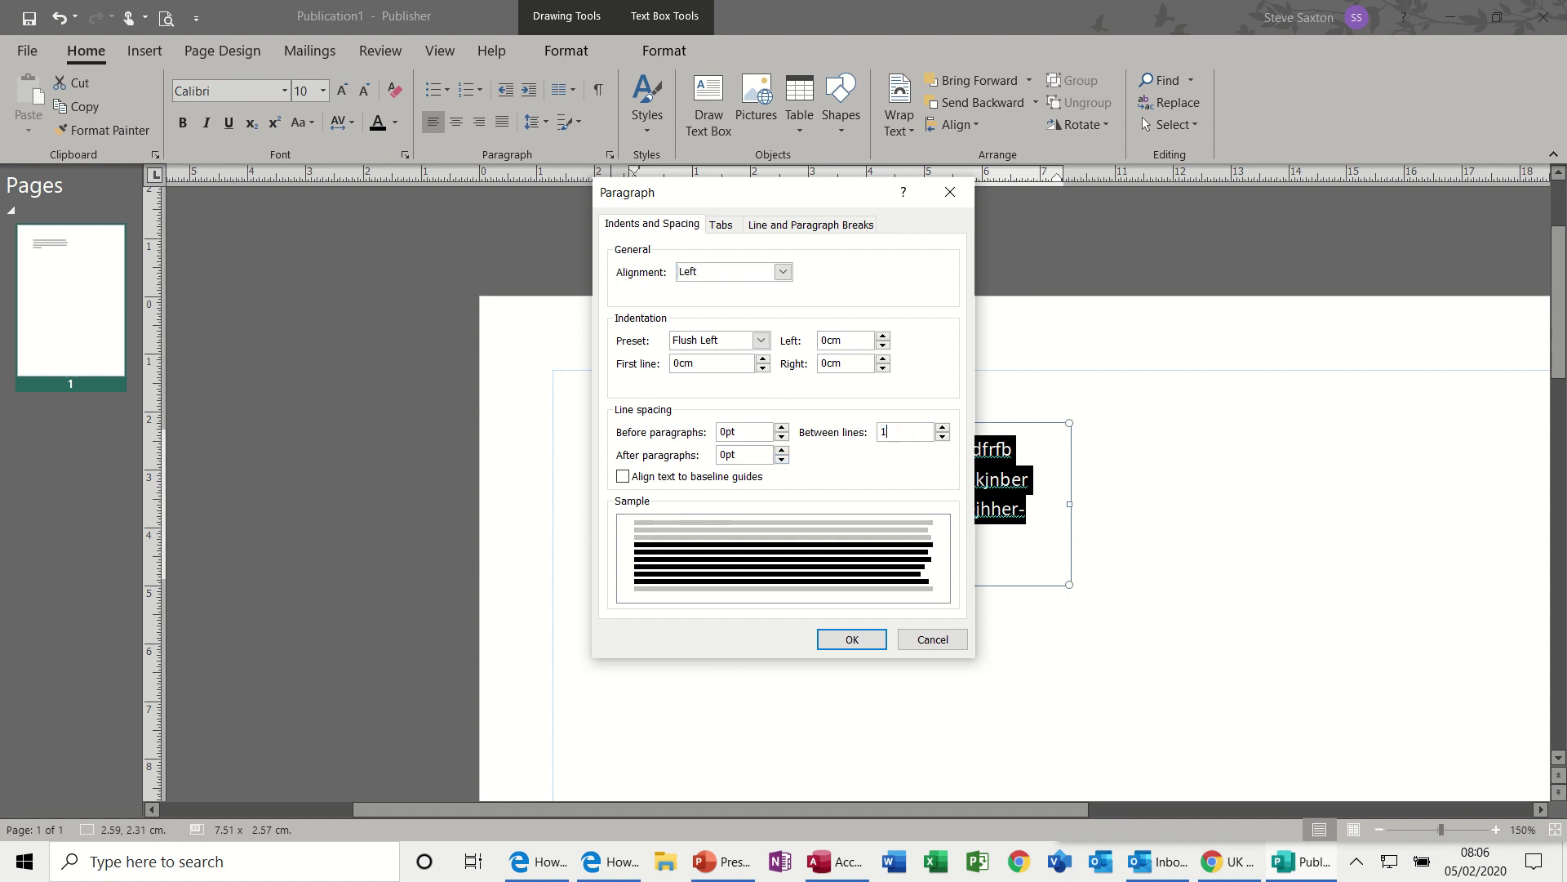
{"action": "left_click", "coordinate": [849, 639]}
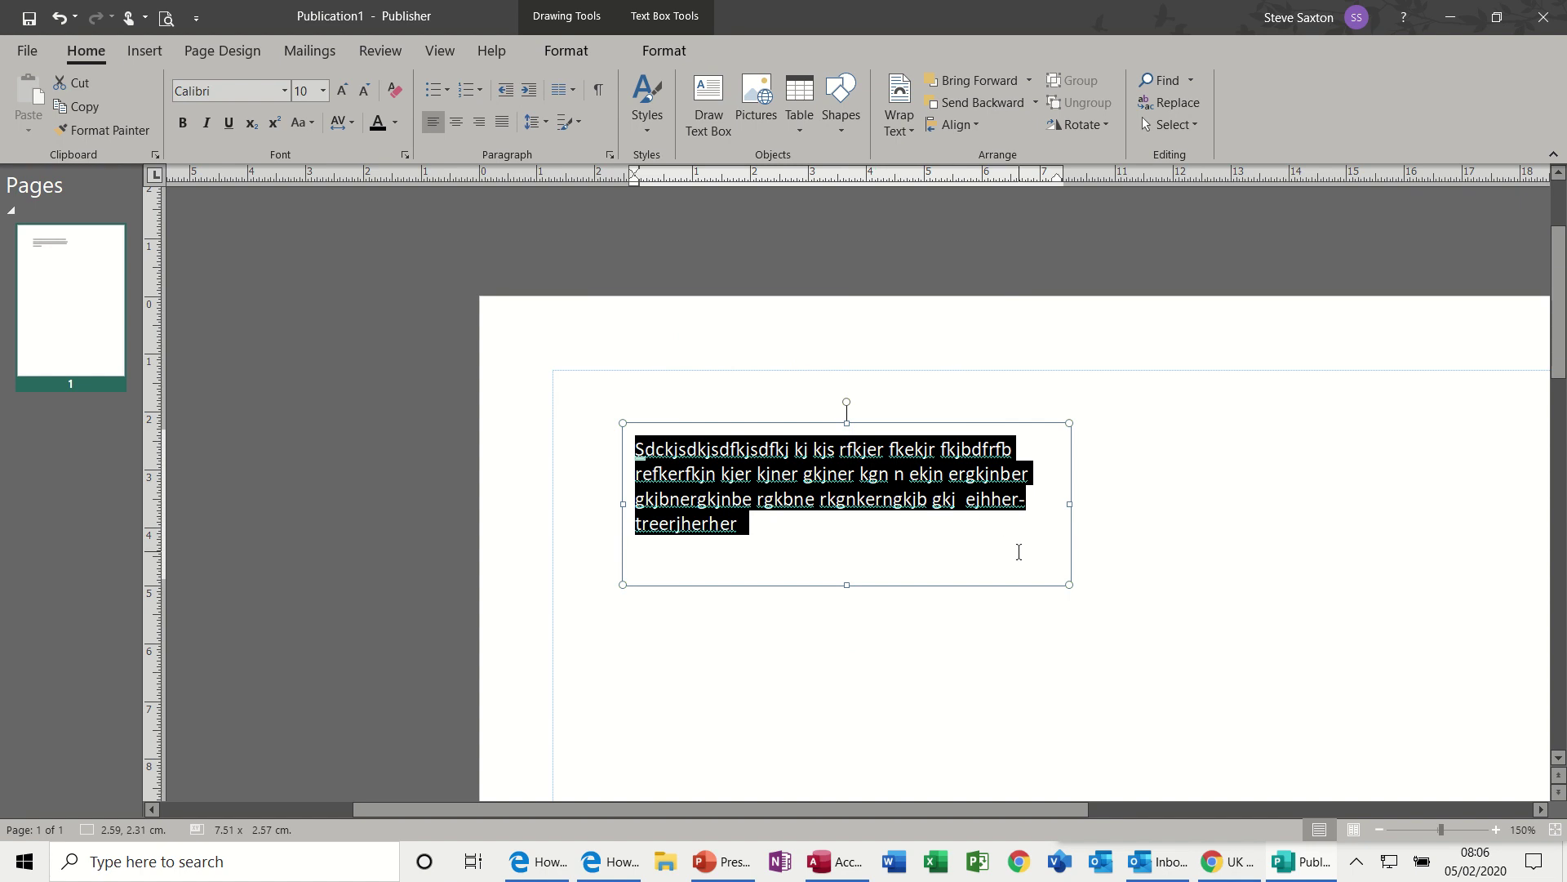
- Clear the text box, shrink it to about 5.41 x 0.82 cm, and move it down and right
{"action": "key", "text": "Delete"}
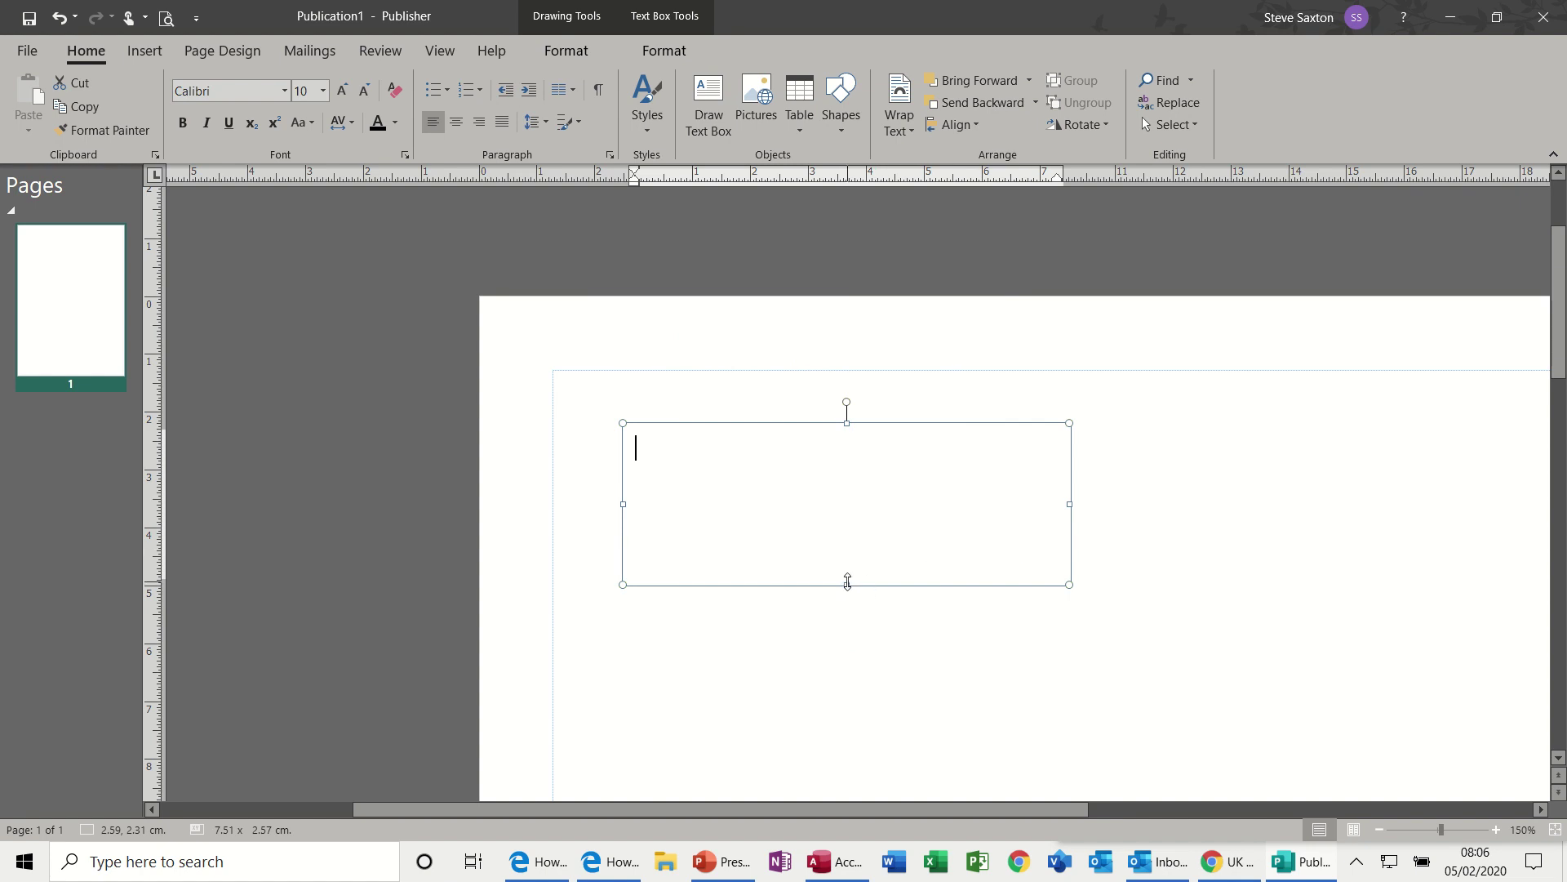
{"action": "left_click_drag", "start_coordinate": [846, 585], "coordinate": [838, 480]}
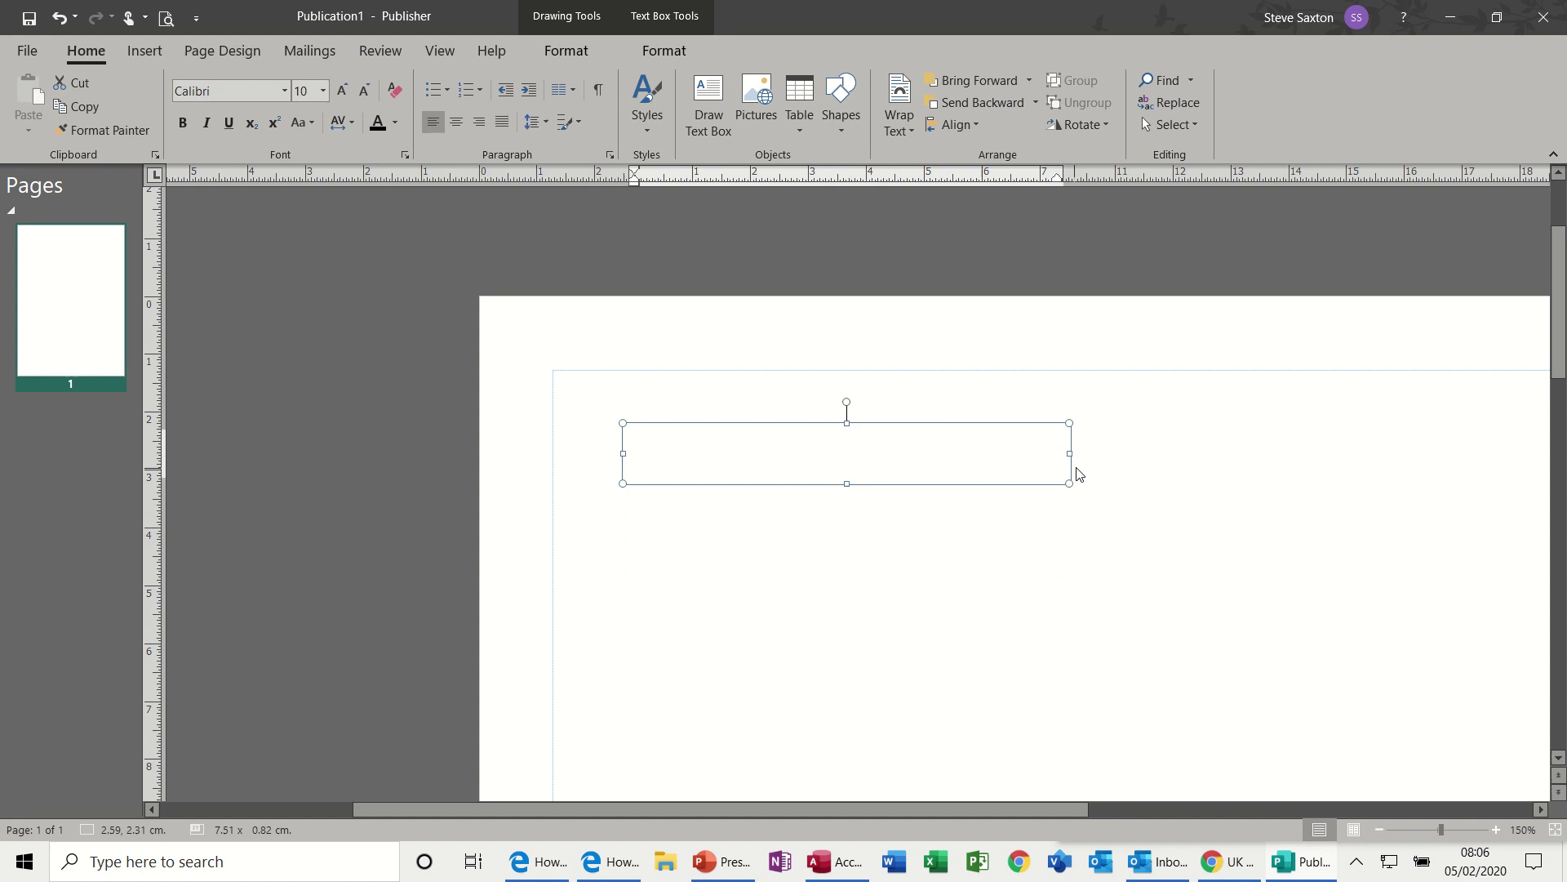
{"action": "left_click_drag", "start_coordinate": [1070, 452], "coordinate": [947, 453]}
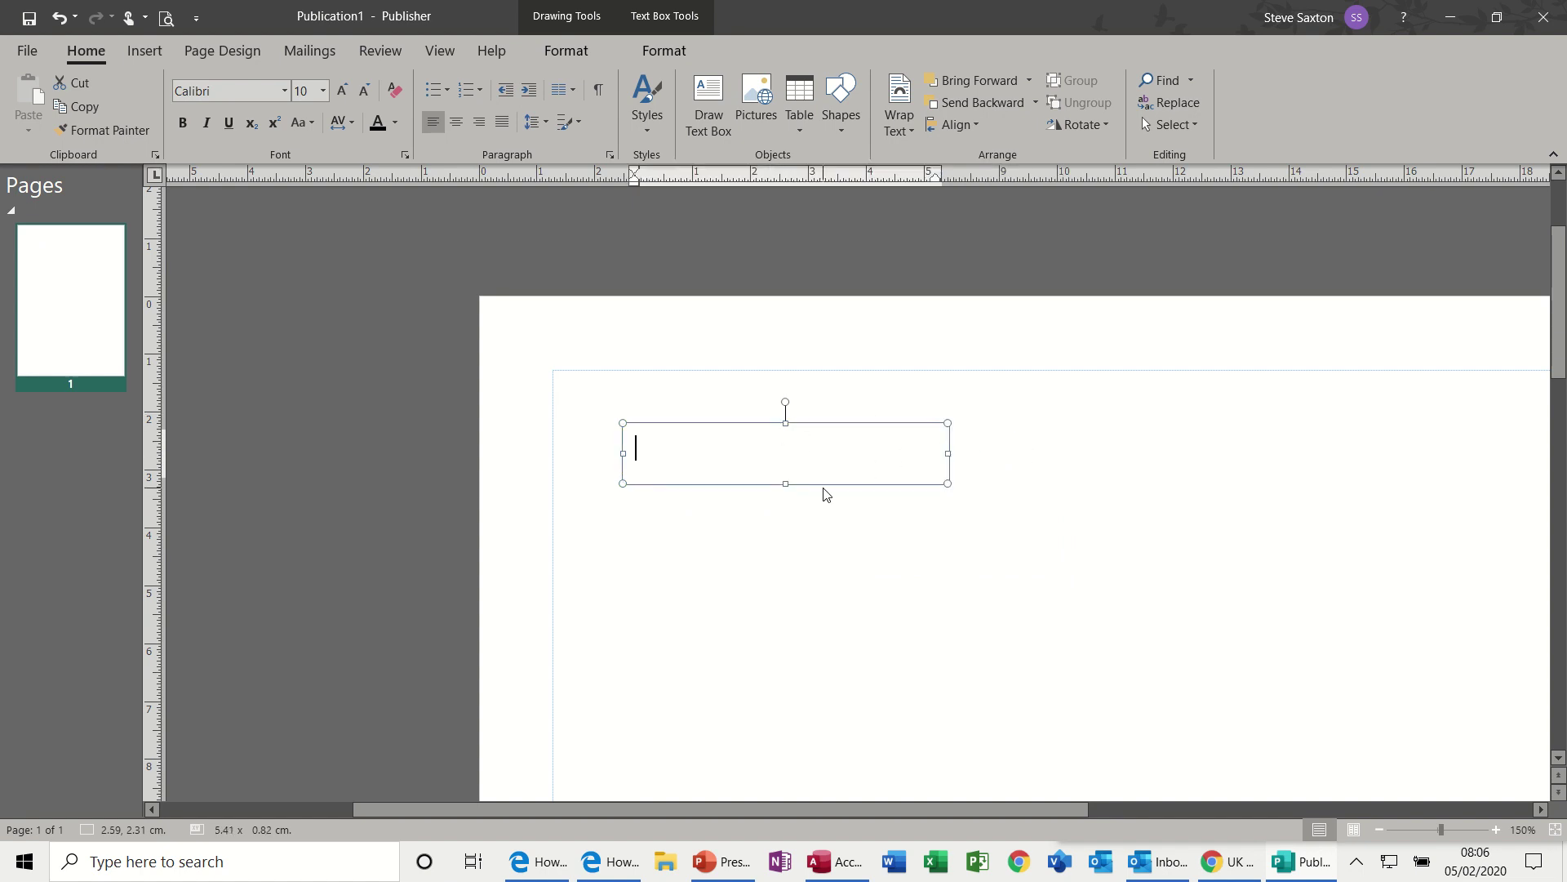
{"action": "left_click", "coordinate": [657, 52]}
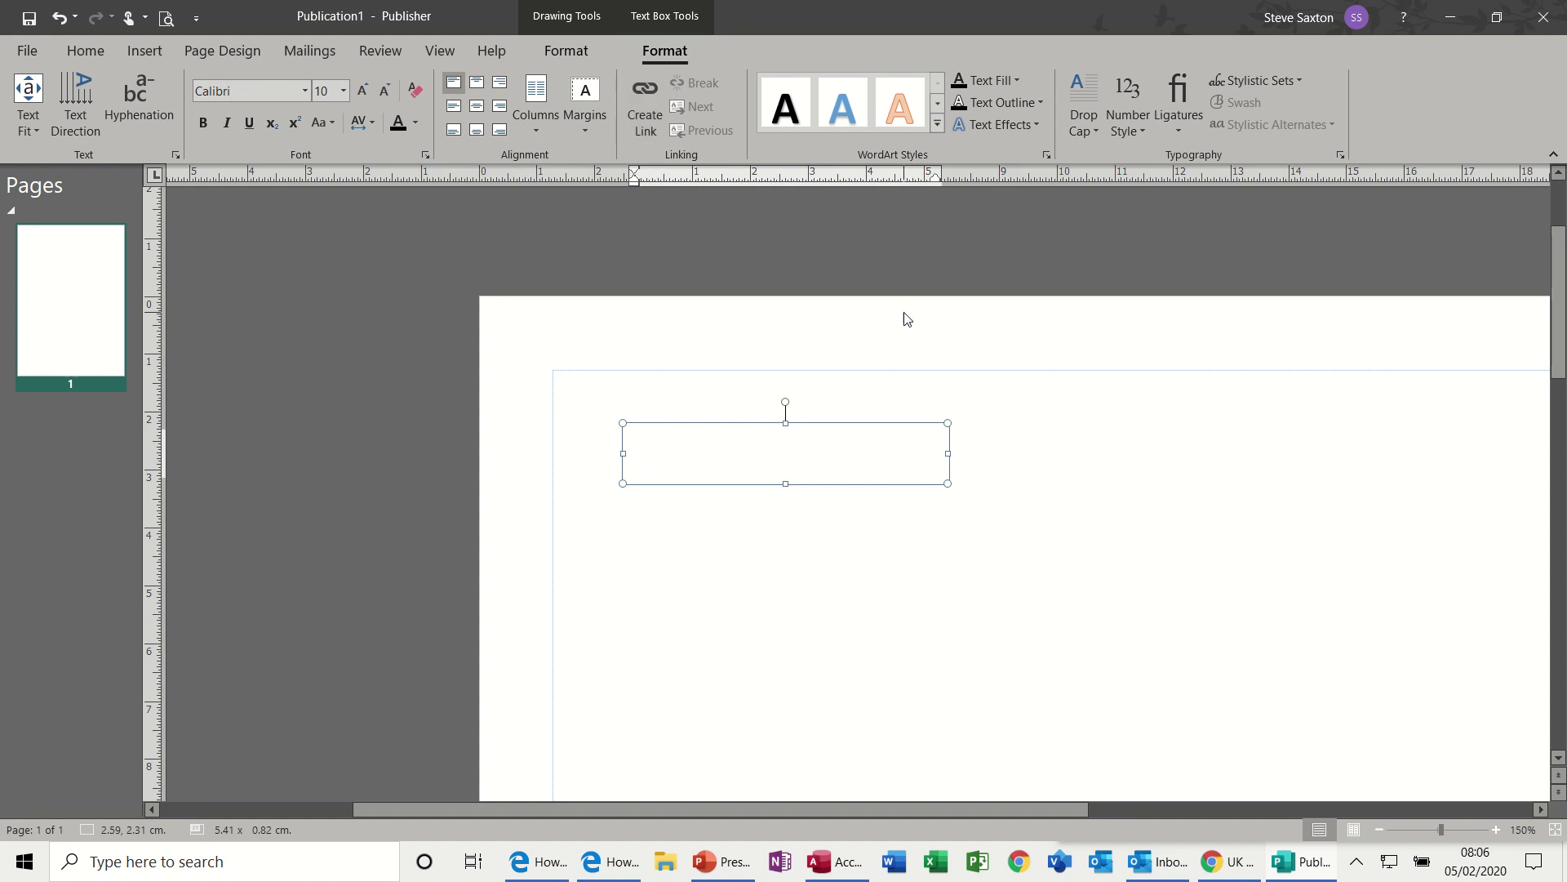
{"action": "left_click_drag", "start_coordinate": [929, 424], "coordinate": [962, 488]}
{"action": "key", "text": "Escape"}
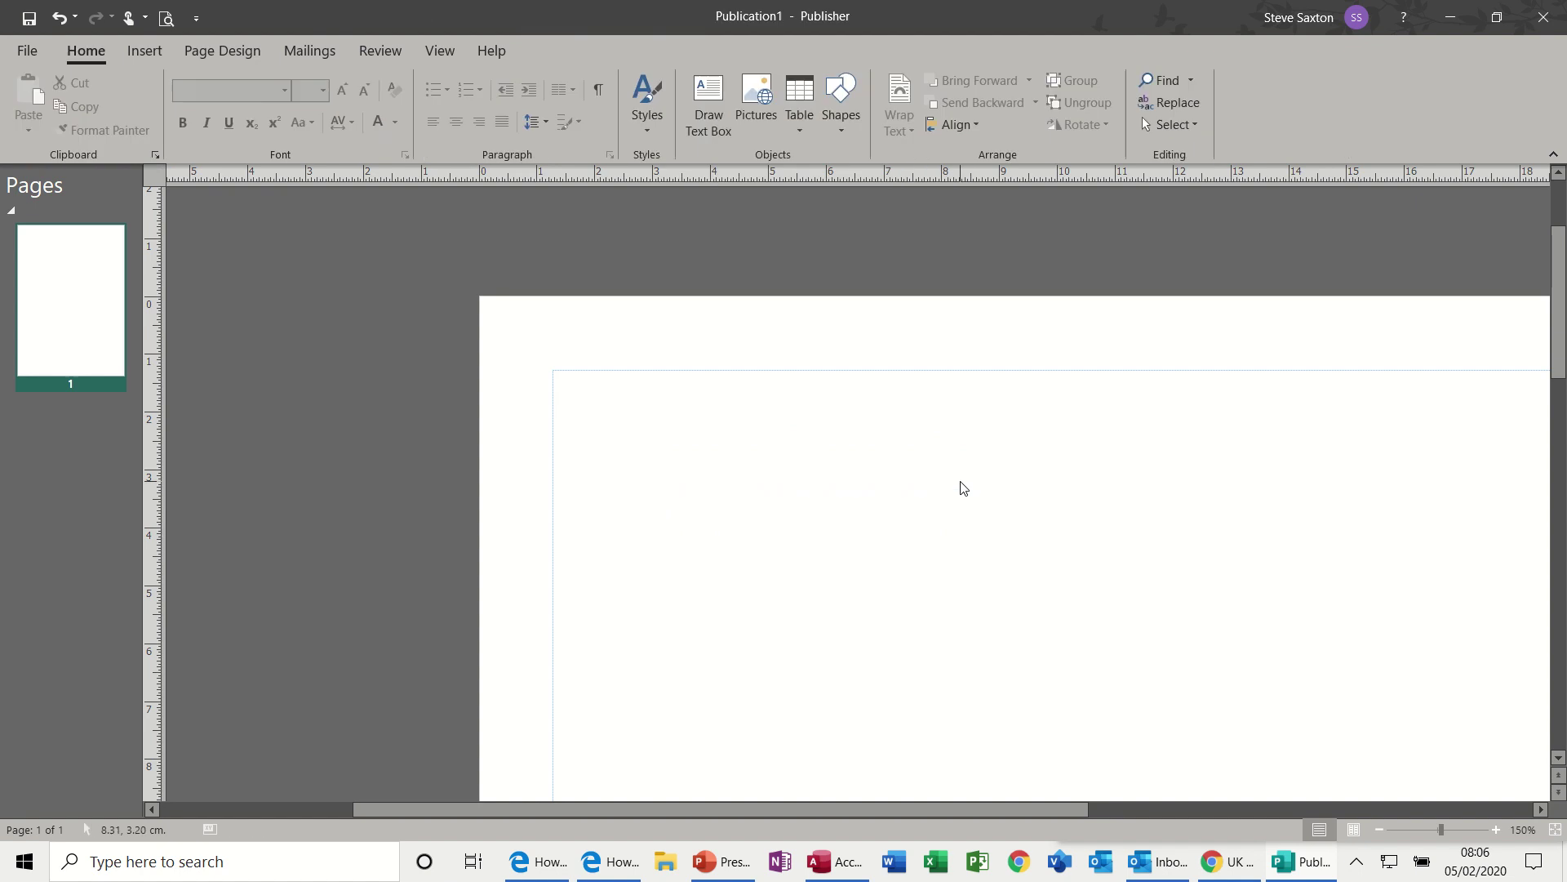
{"action": "left_click_drag", "start_coordinate": [857, 432], "coordinate": [872, 518]}
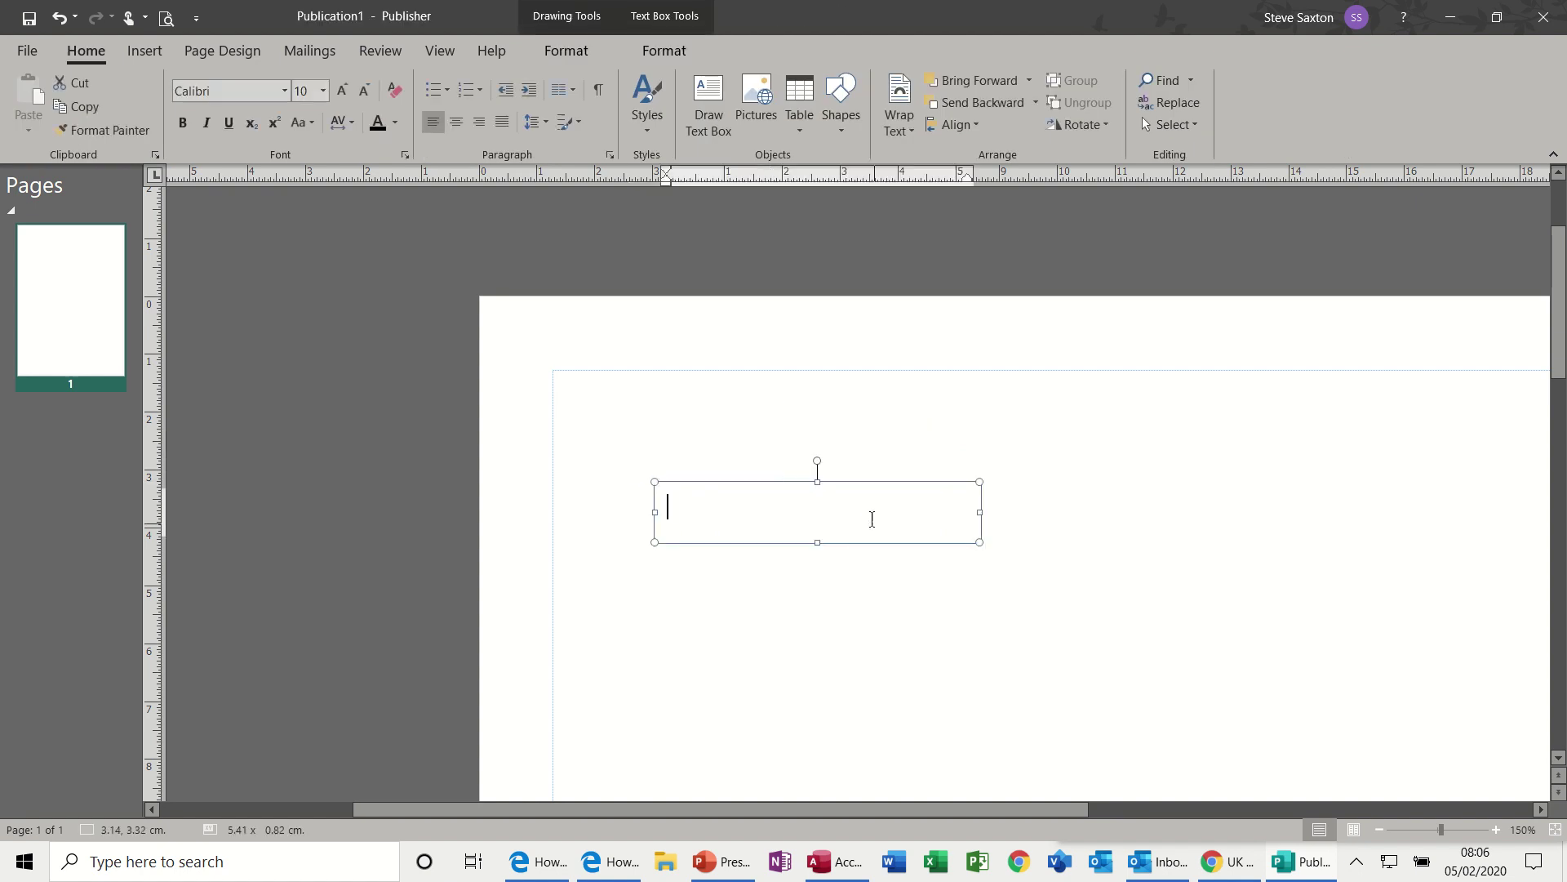
{"action": "key", "text": "ctrl+z"}
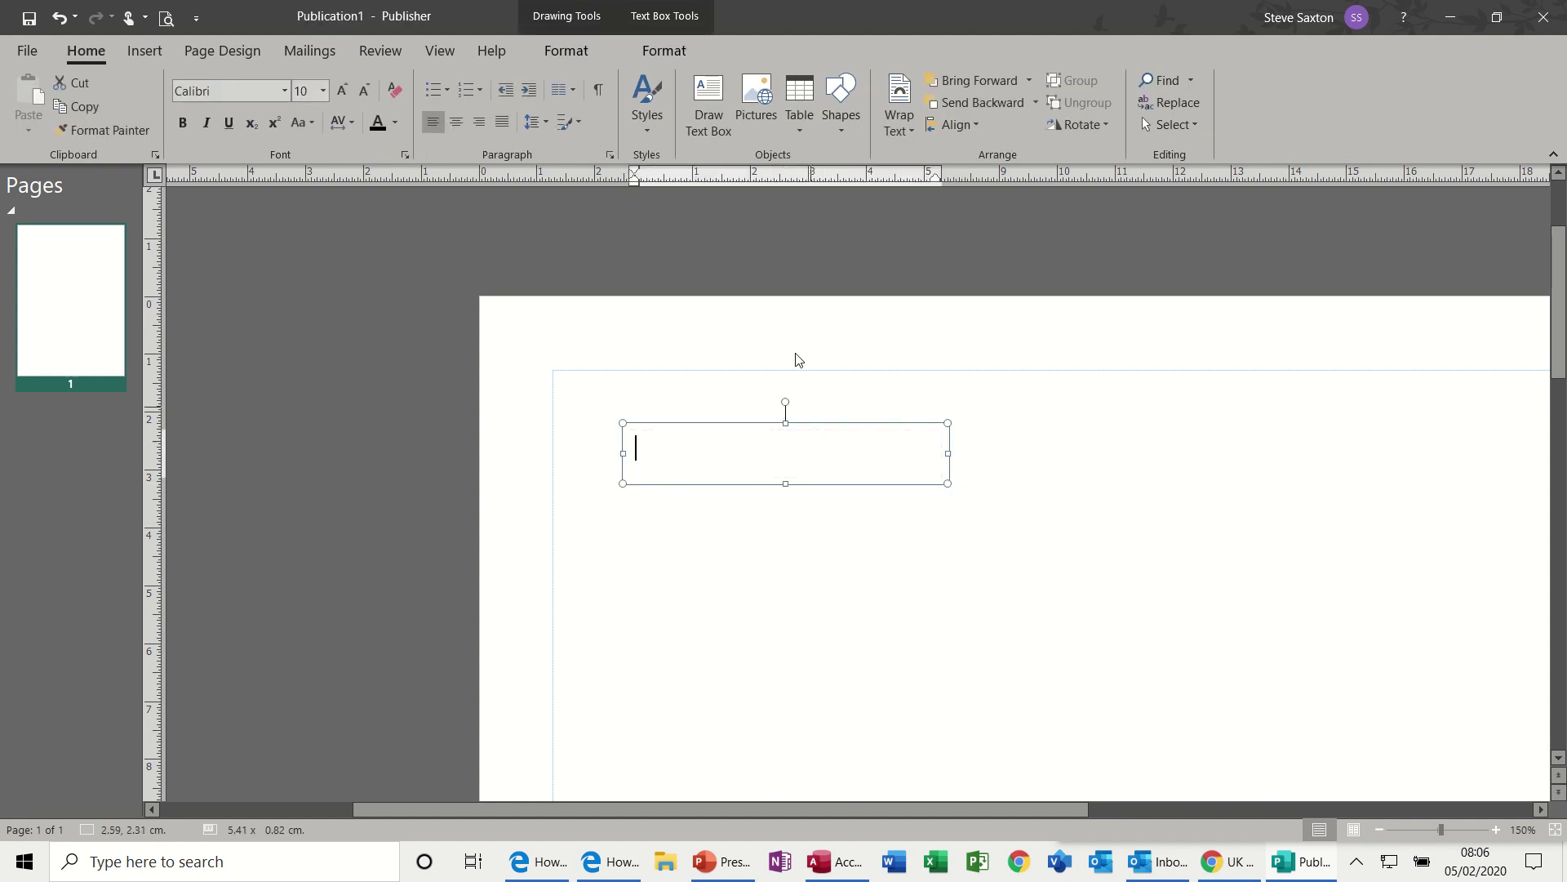
- Give the box a grey outline and add staggered copies below it with a dark outline
{"action": "left_click", "coordinate": [572, 50]}
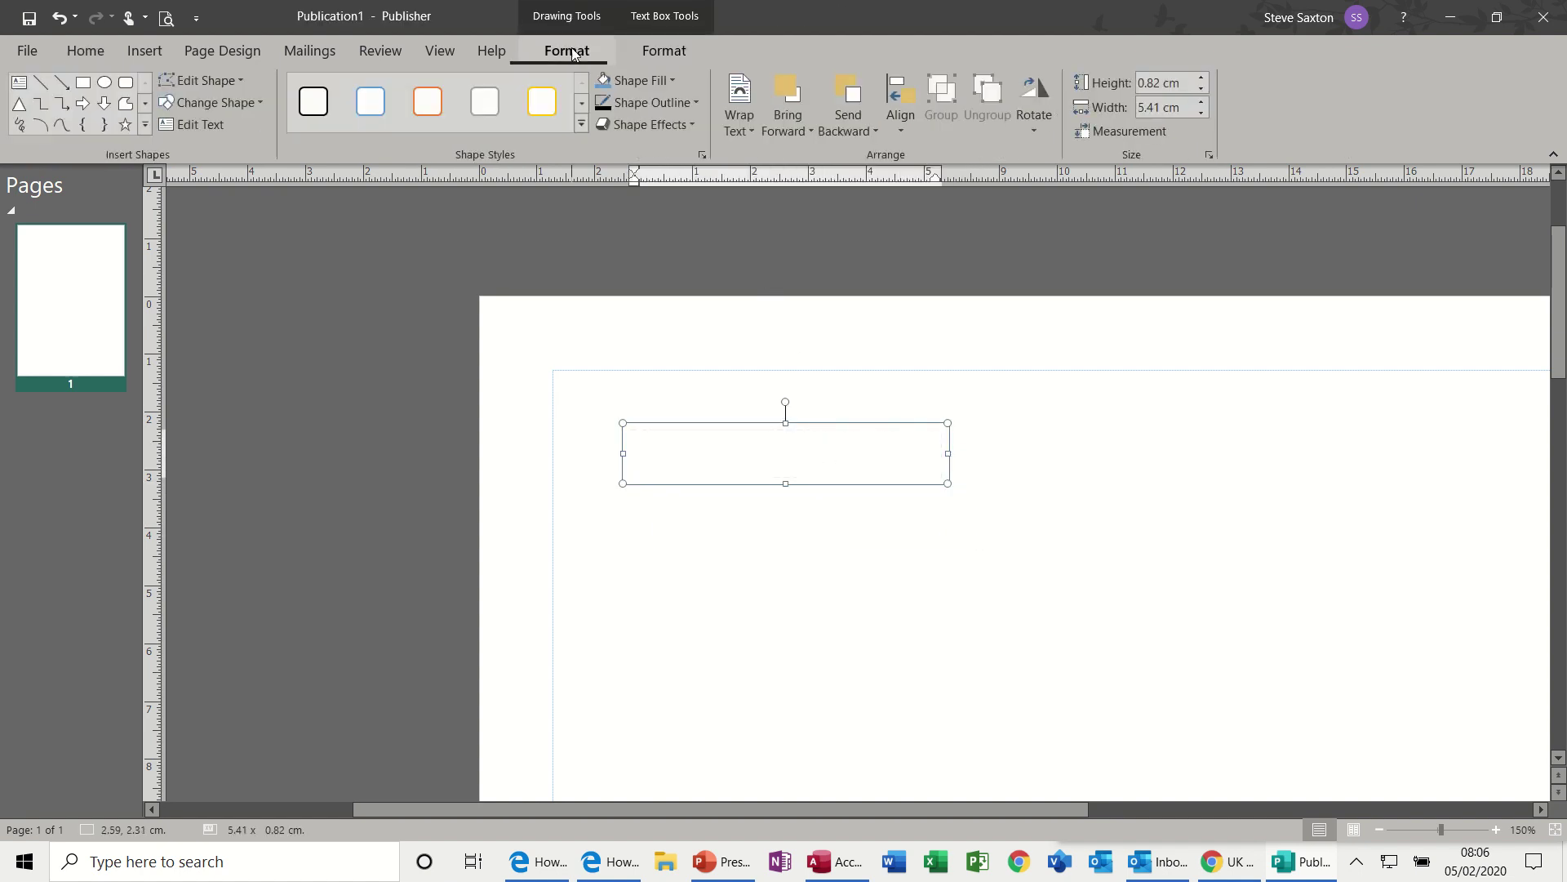
{"action": "left_click", "coordinate": [689, 101]}
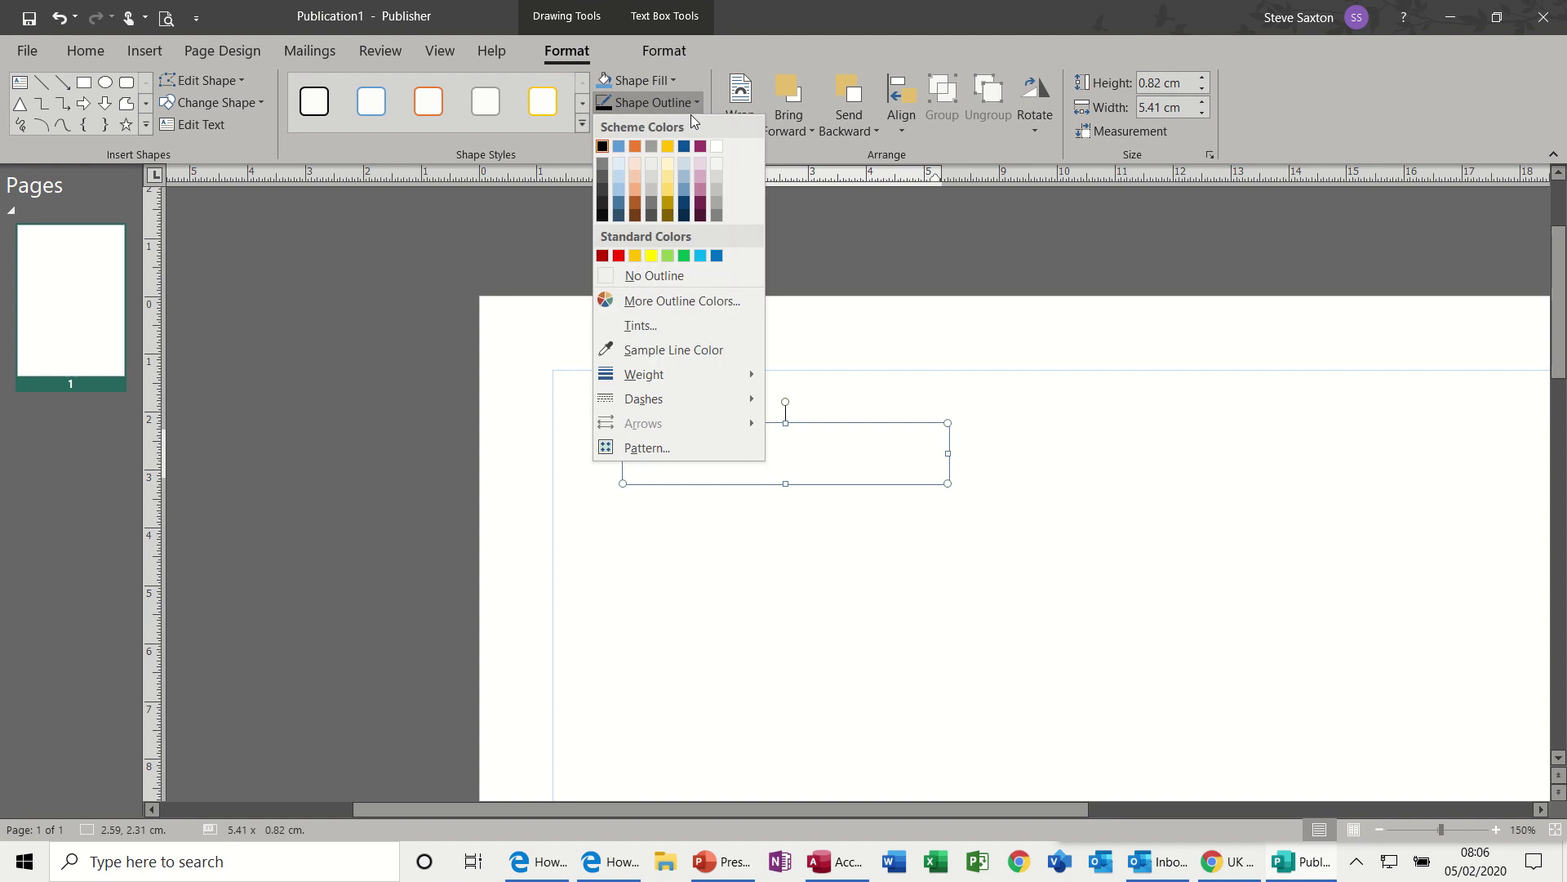
{"action": "left_click", "coordinate": [599, 161]}
{"action": "left_click_drag", "start_coordinate": [733, 466], "coordinate": [767, 527]}
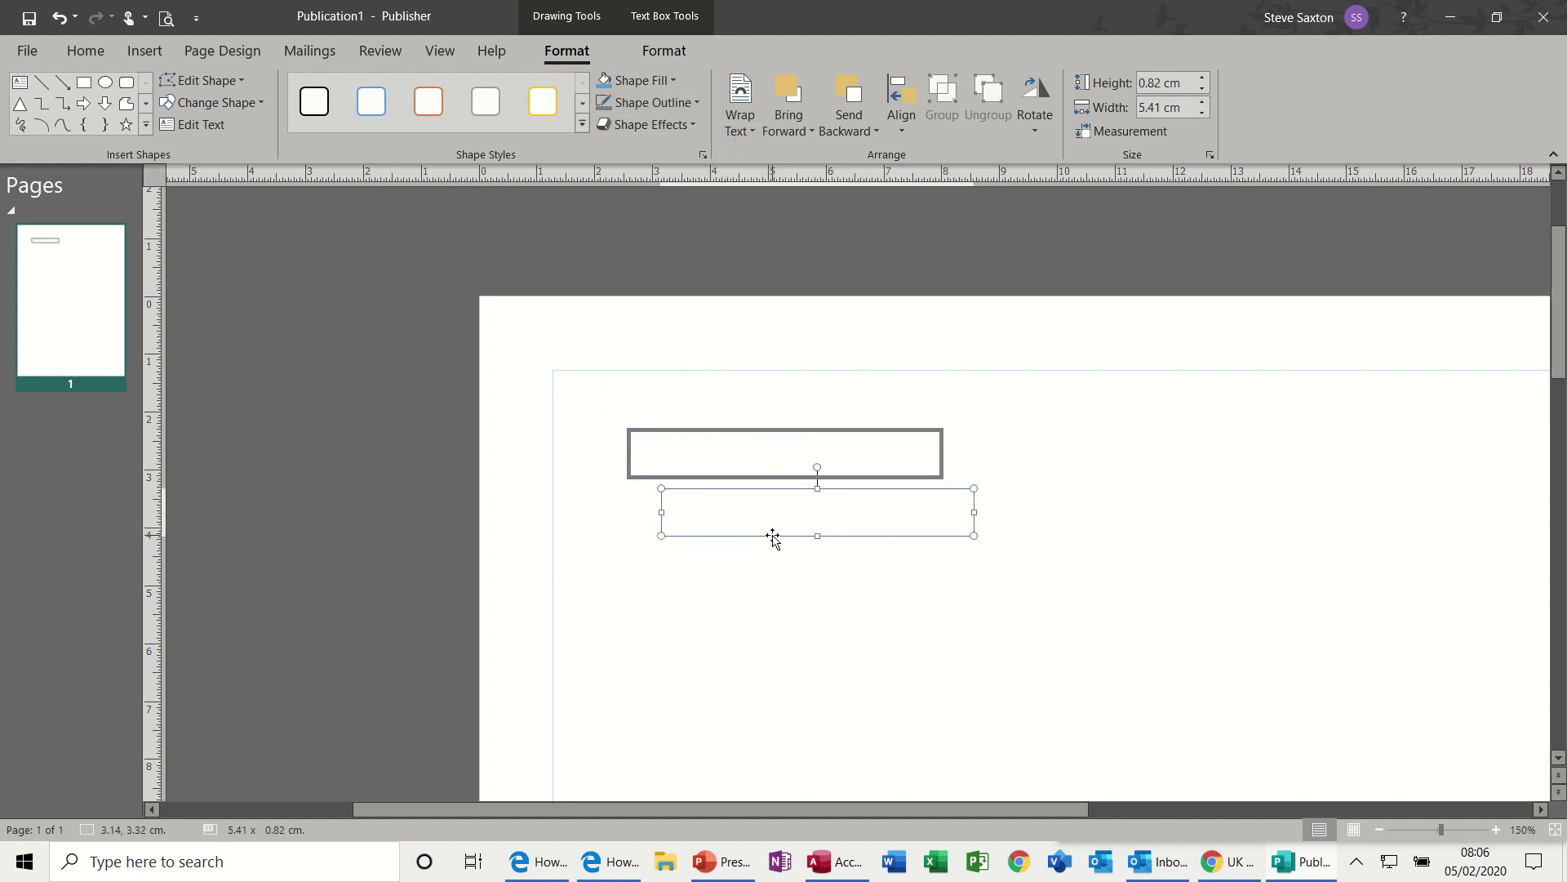
{"action": "left_click", "coordinate": [651, 103]}
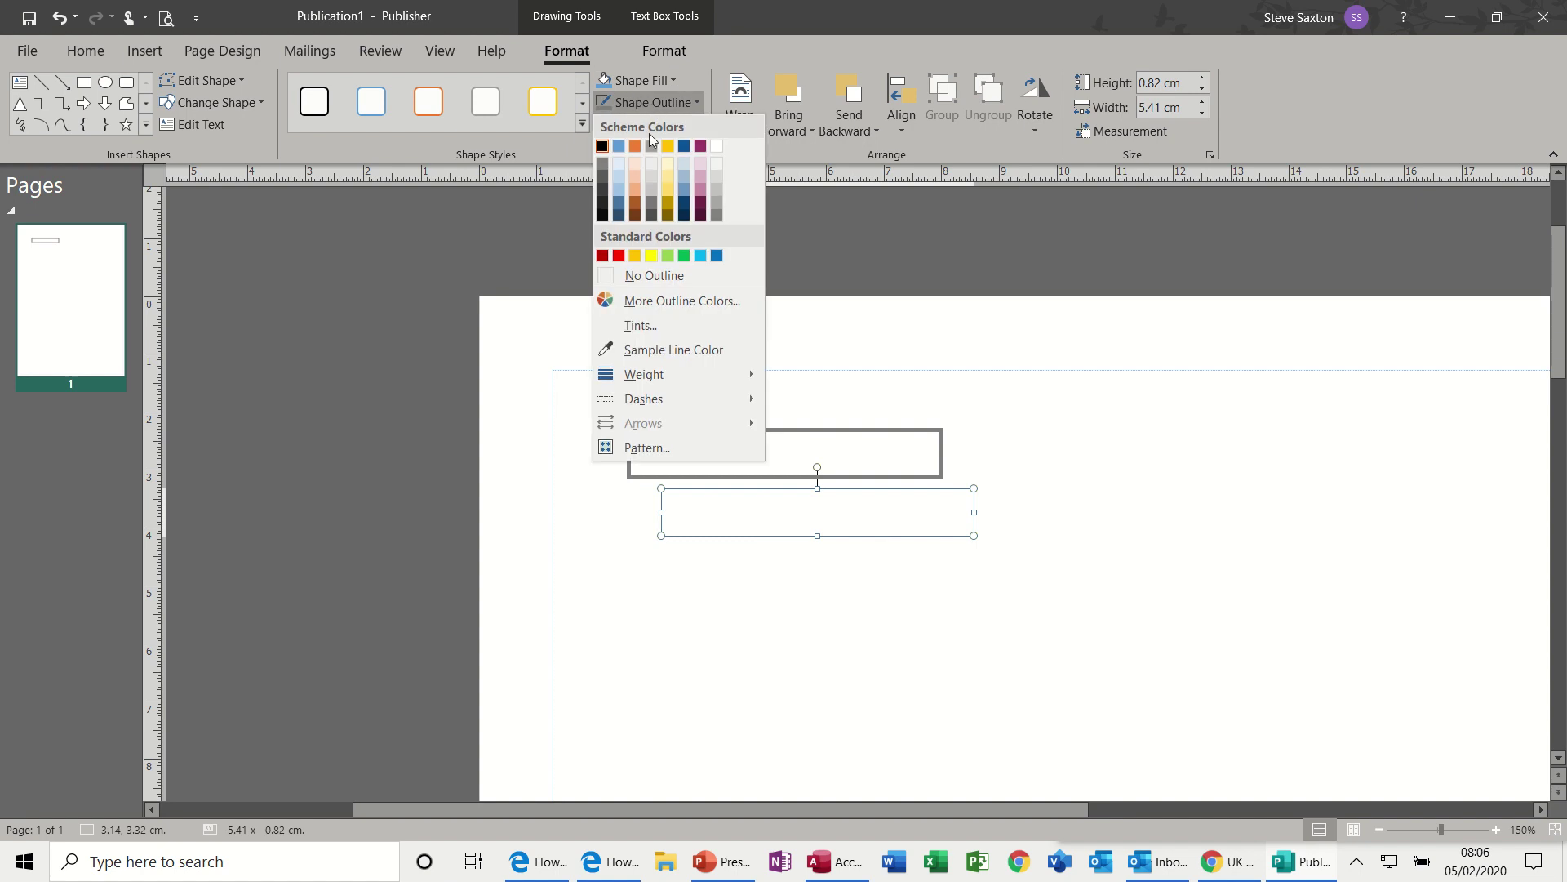
{"action": "left_click", "coordinate": [605, 194]}
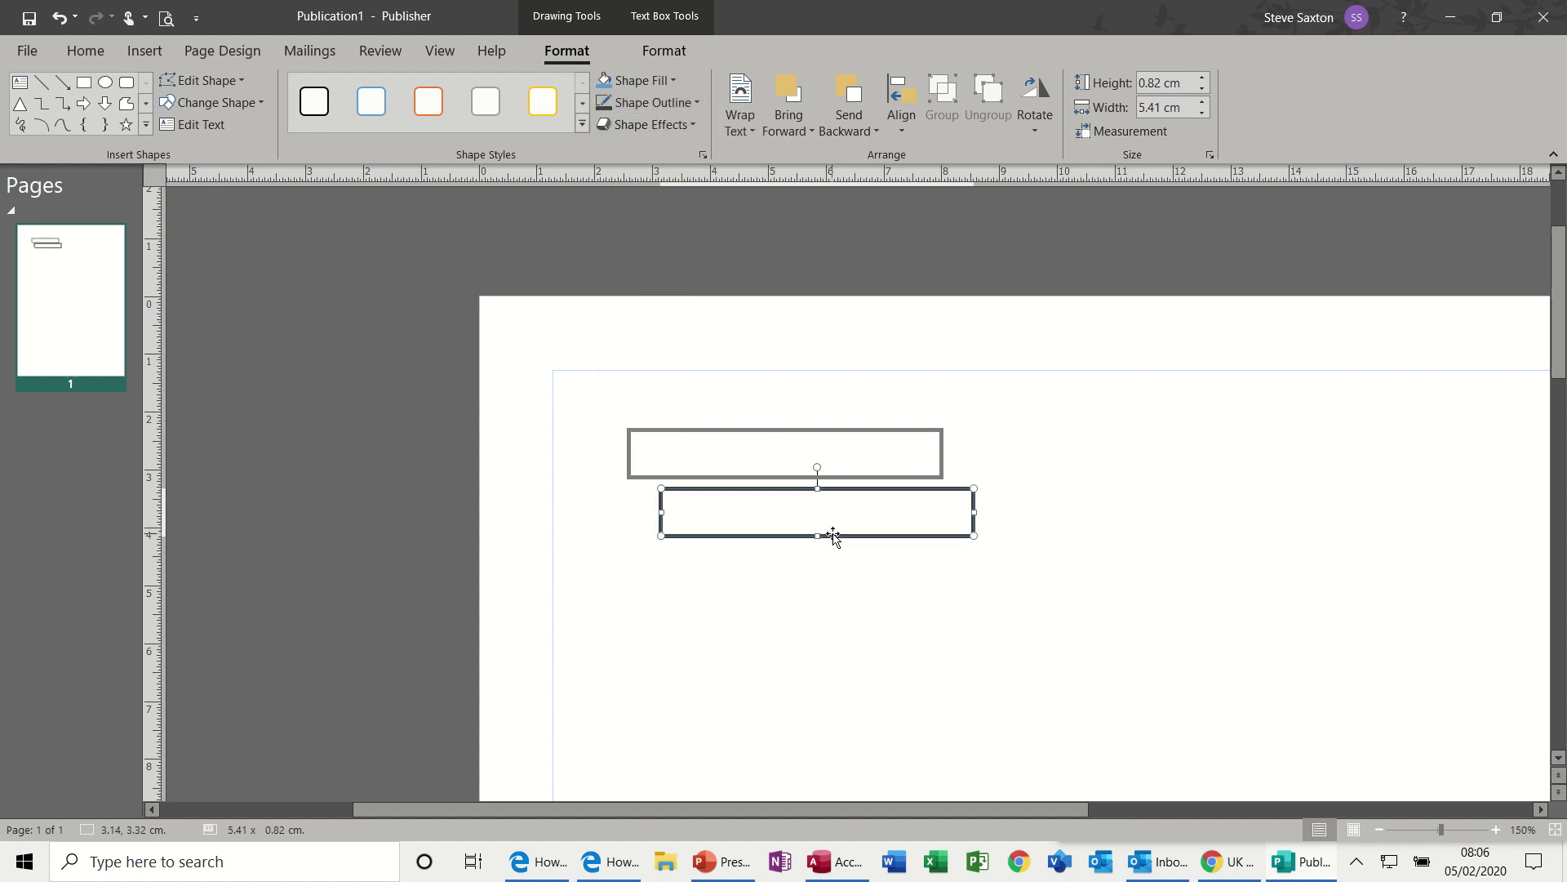
{"action": "left_click_drag", "start_coordinate": [832, 534], "coordinate": [868, 595]}
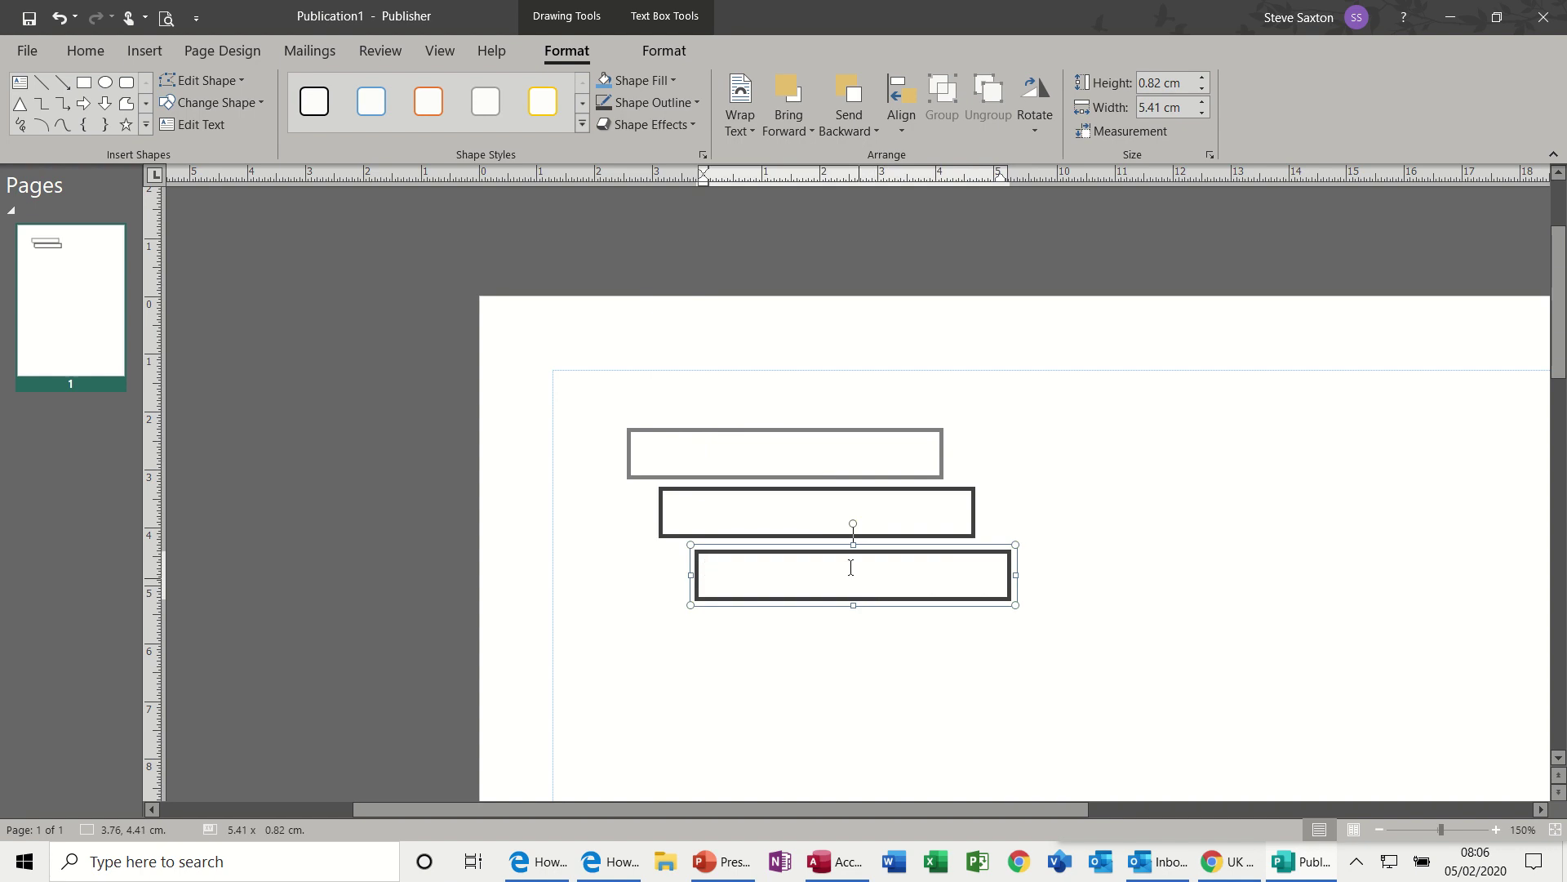
{"action": "left_click", "coordinate": [734, 442]}
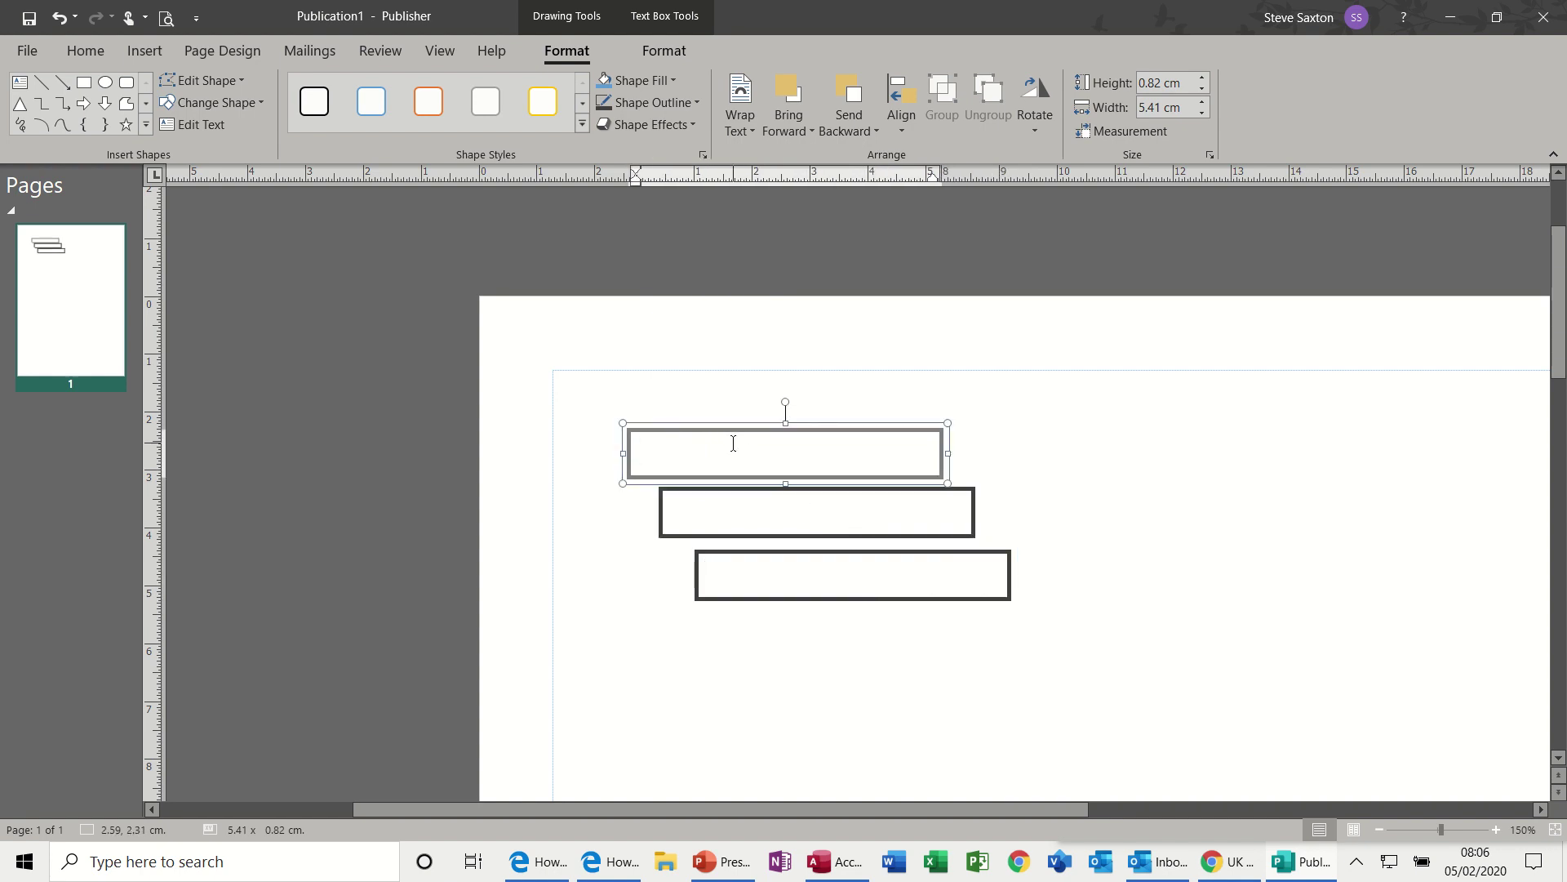
- Link the top text box to the middle box, then the middle box to the bottom box
{"action": "left_click", "coordinate": [654, 52]}
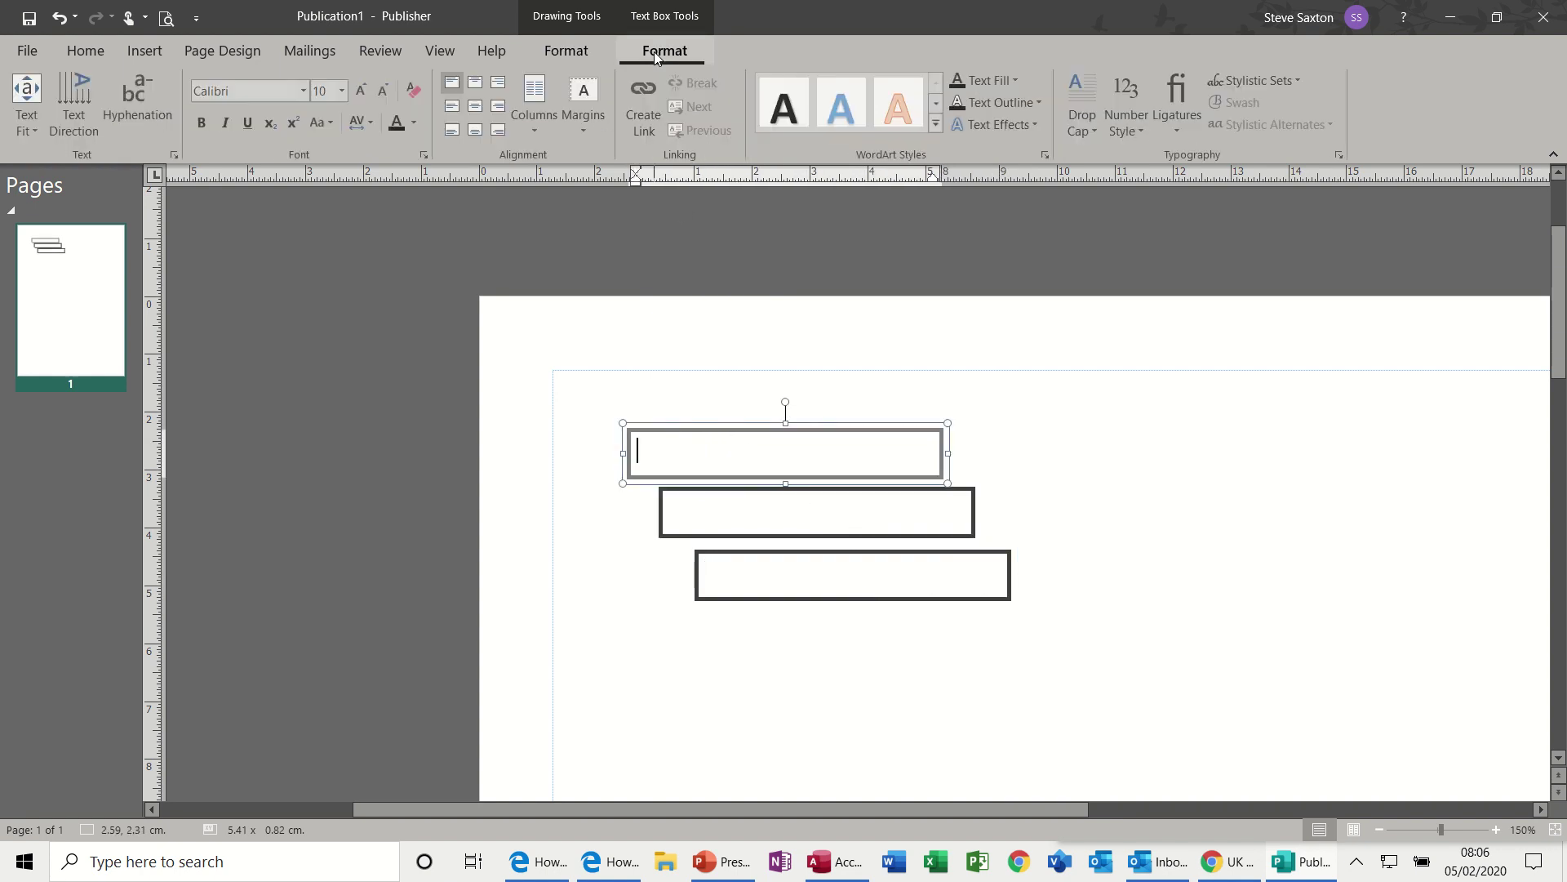
{"action": "left_click", "coordinate": [648, 100]}
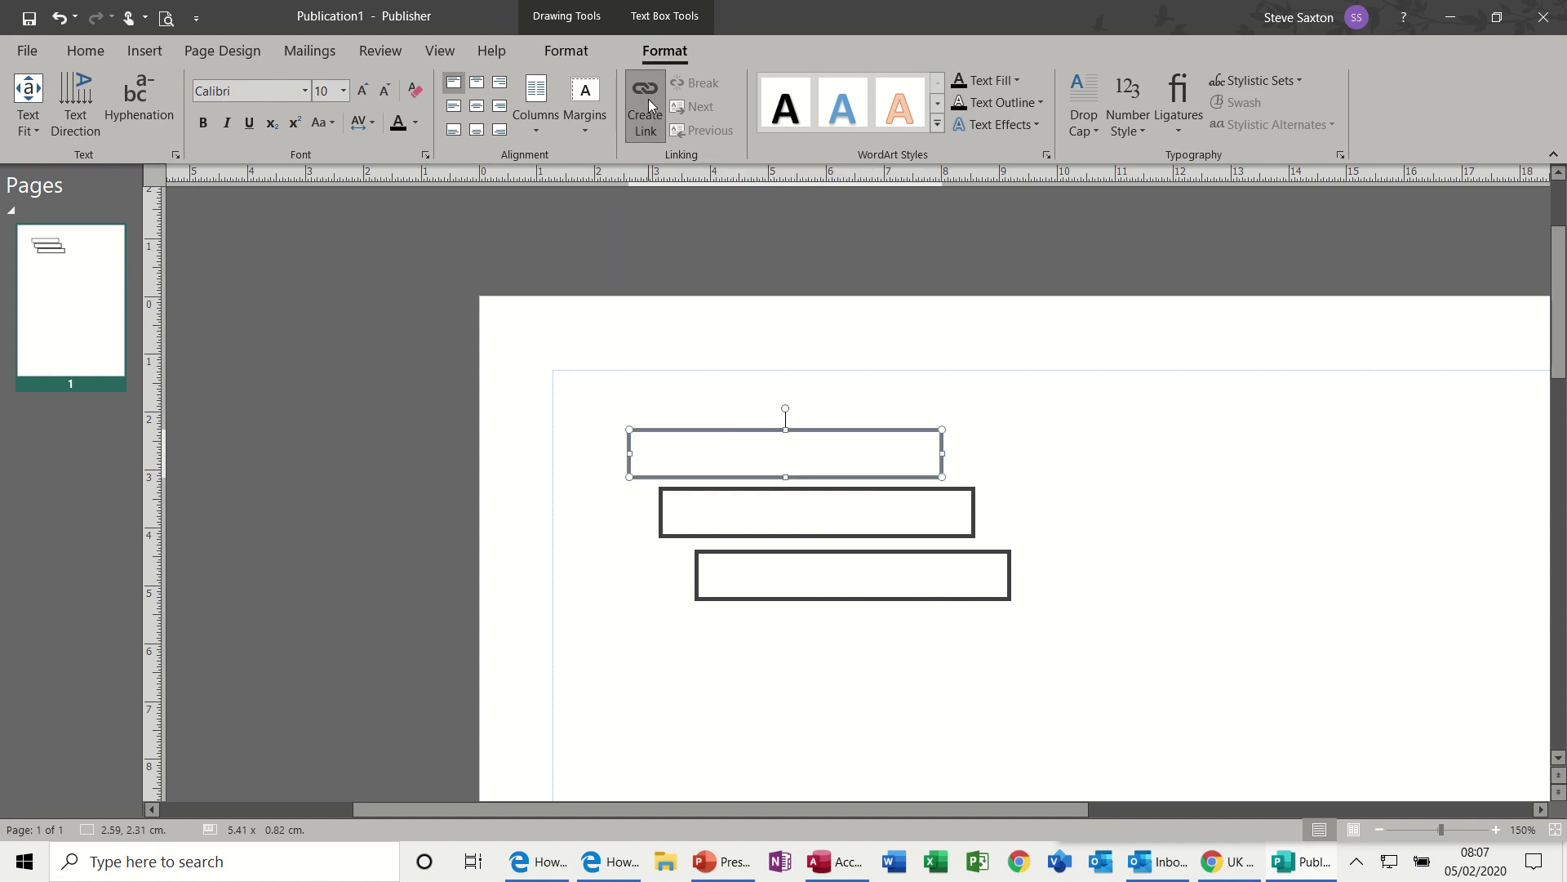
{"action": "left_click", "coordinate": [829, 507]}
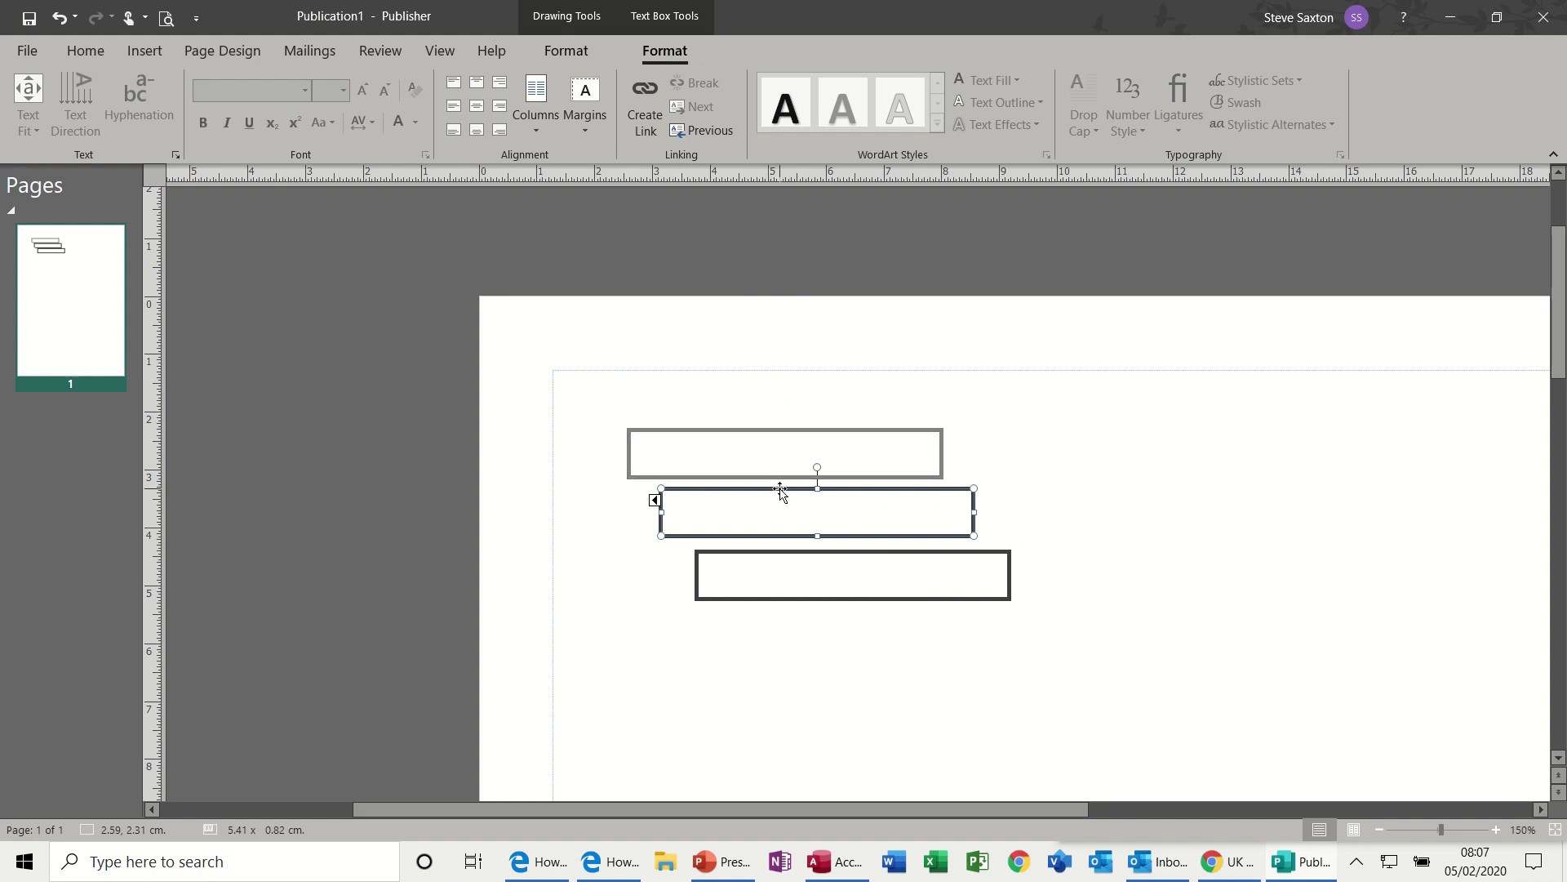
{"action": "left_click", "coordinate": [645, 106]}
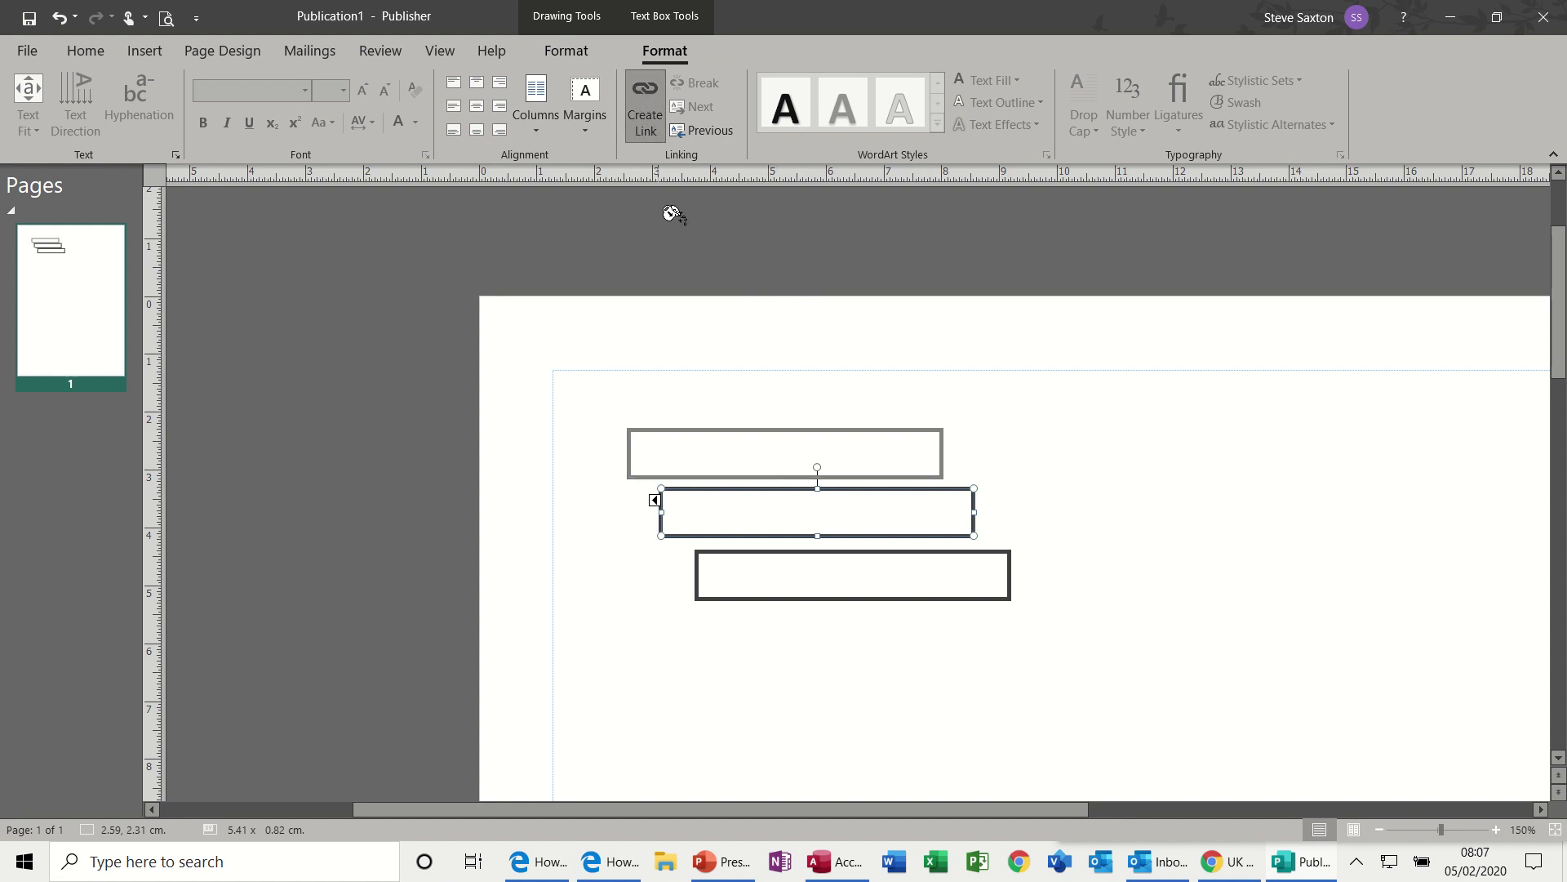
{"action": "left_click", "coordinate": [857, 563]}
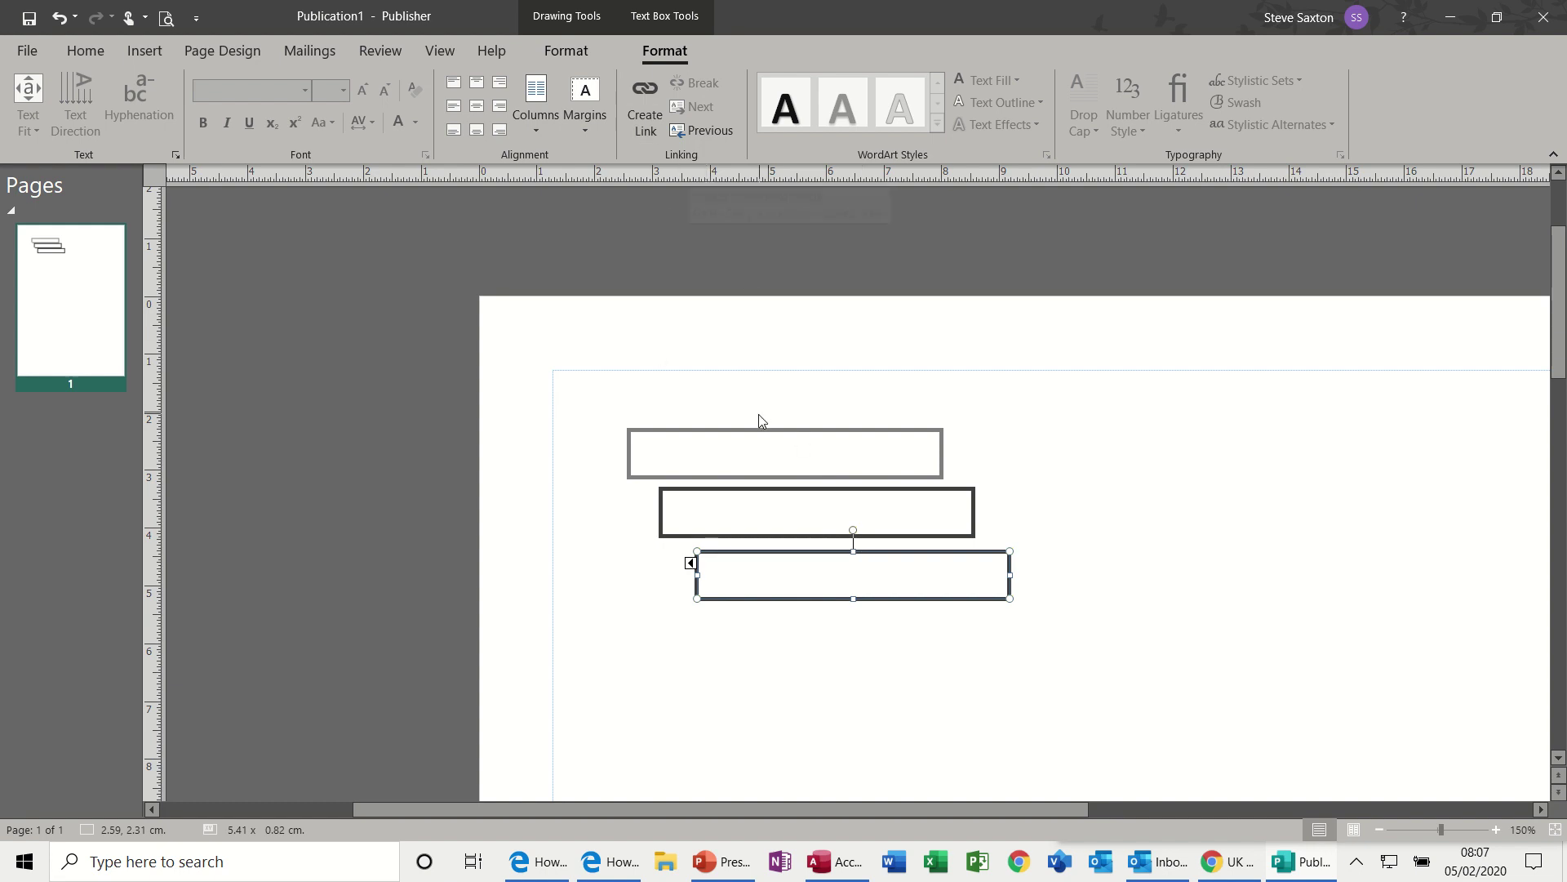
{"action": "left_click", "coordinate": [741, 445]}
- Type placeholder text flowing through the linked boxes, delete the bottom box's text, and select all three boxes
{"action": "type", "text": "Df kj"}
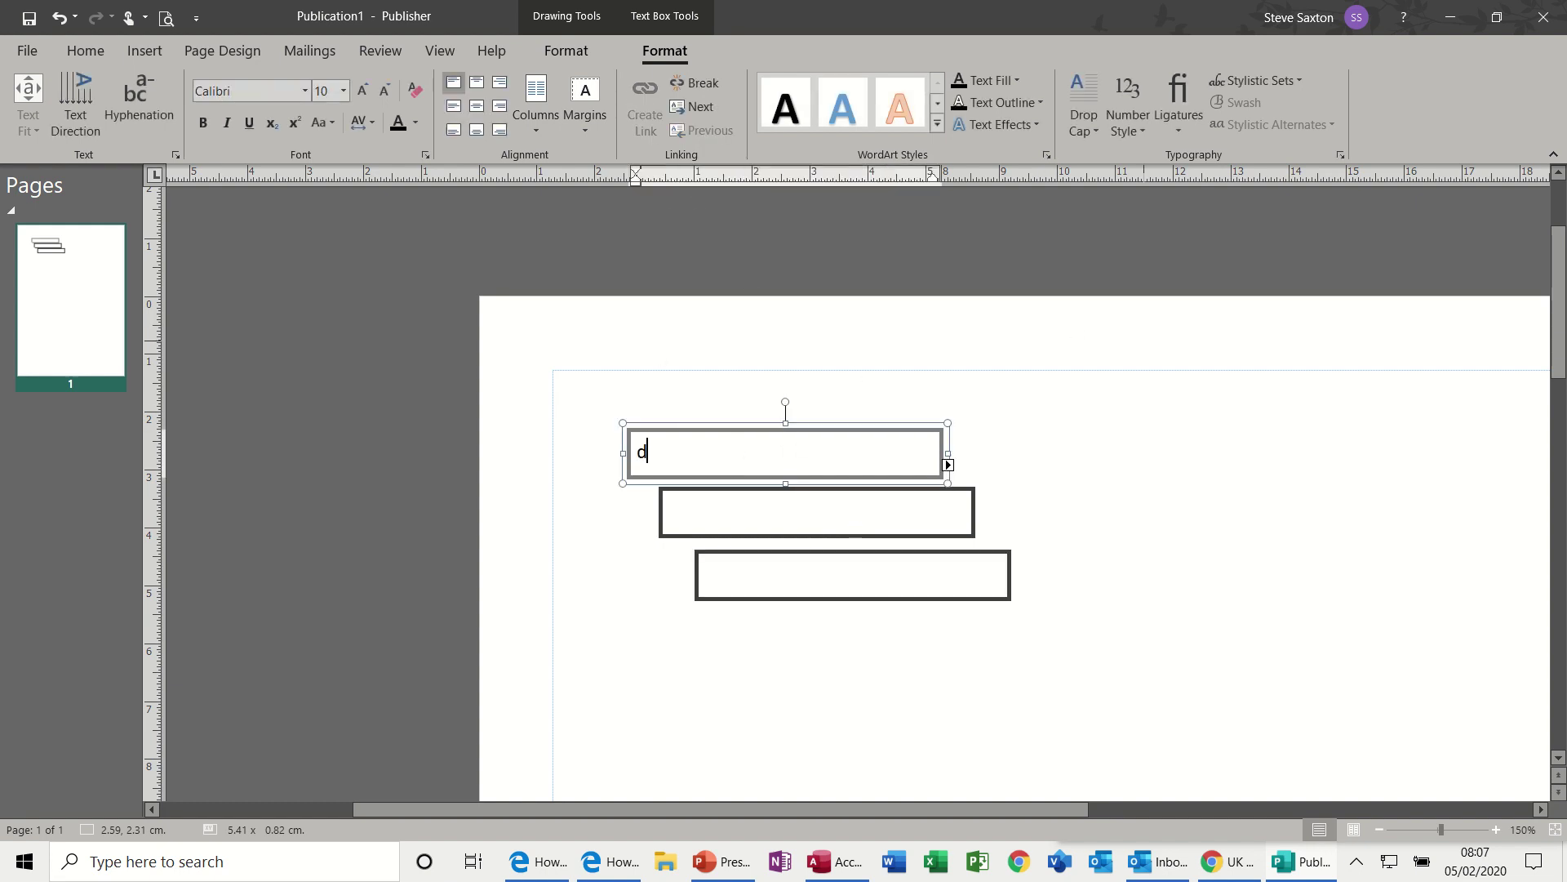
{"action": "type", "text": "h kj kjhsr kjher kjher kje r"}
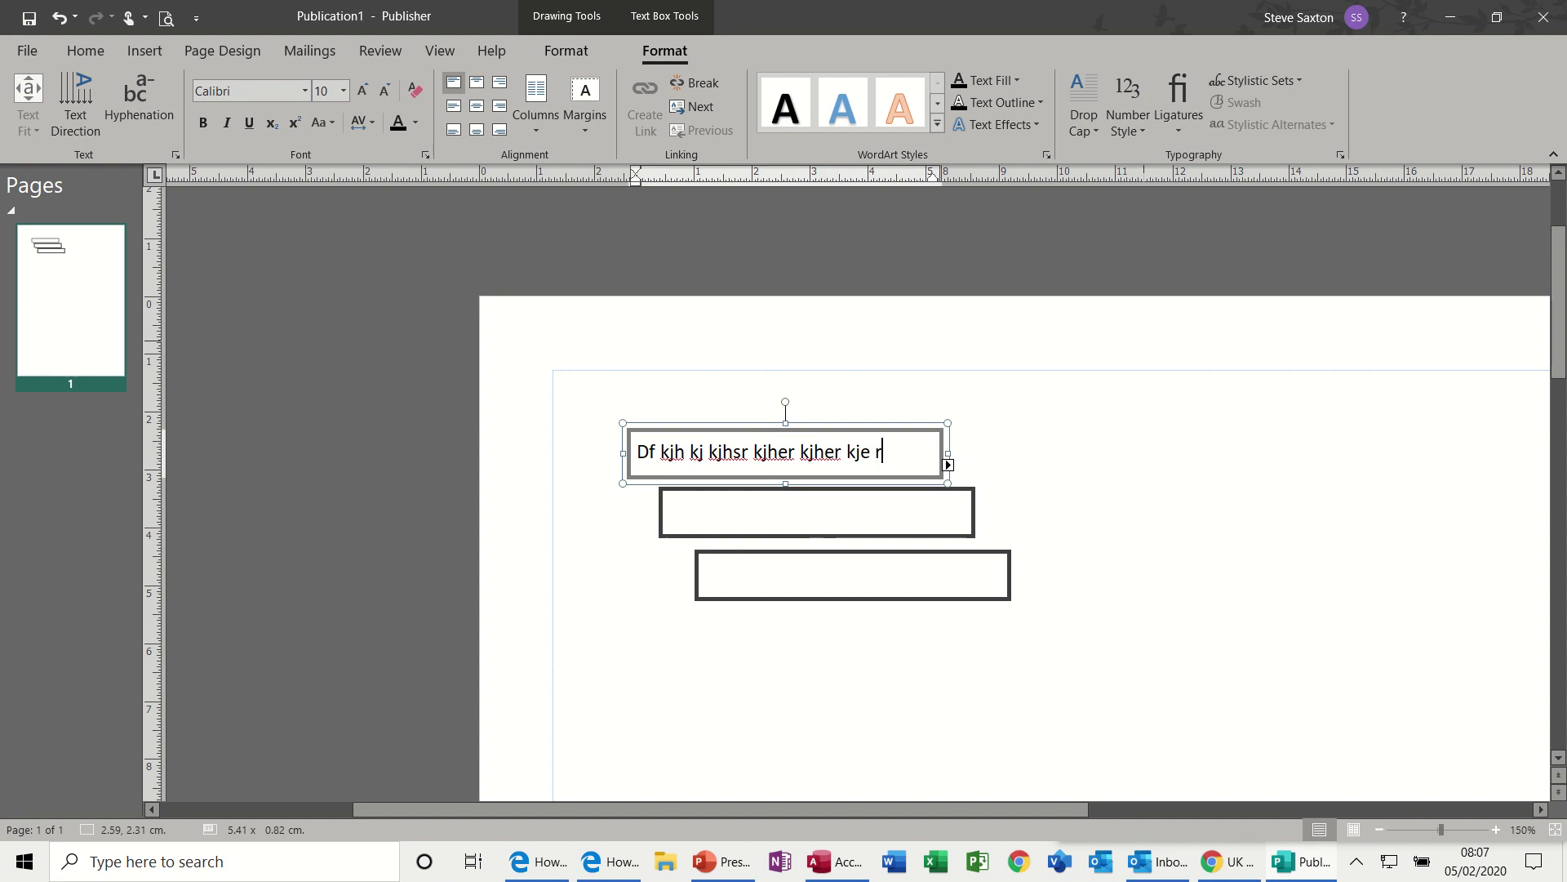
{"action": "type", "text": "kjhe r"}
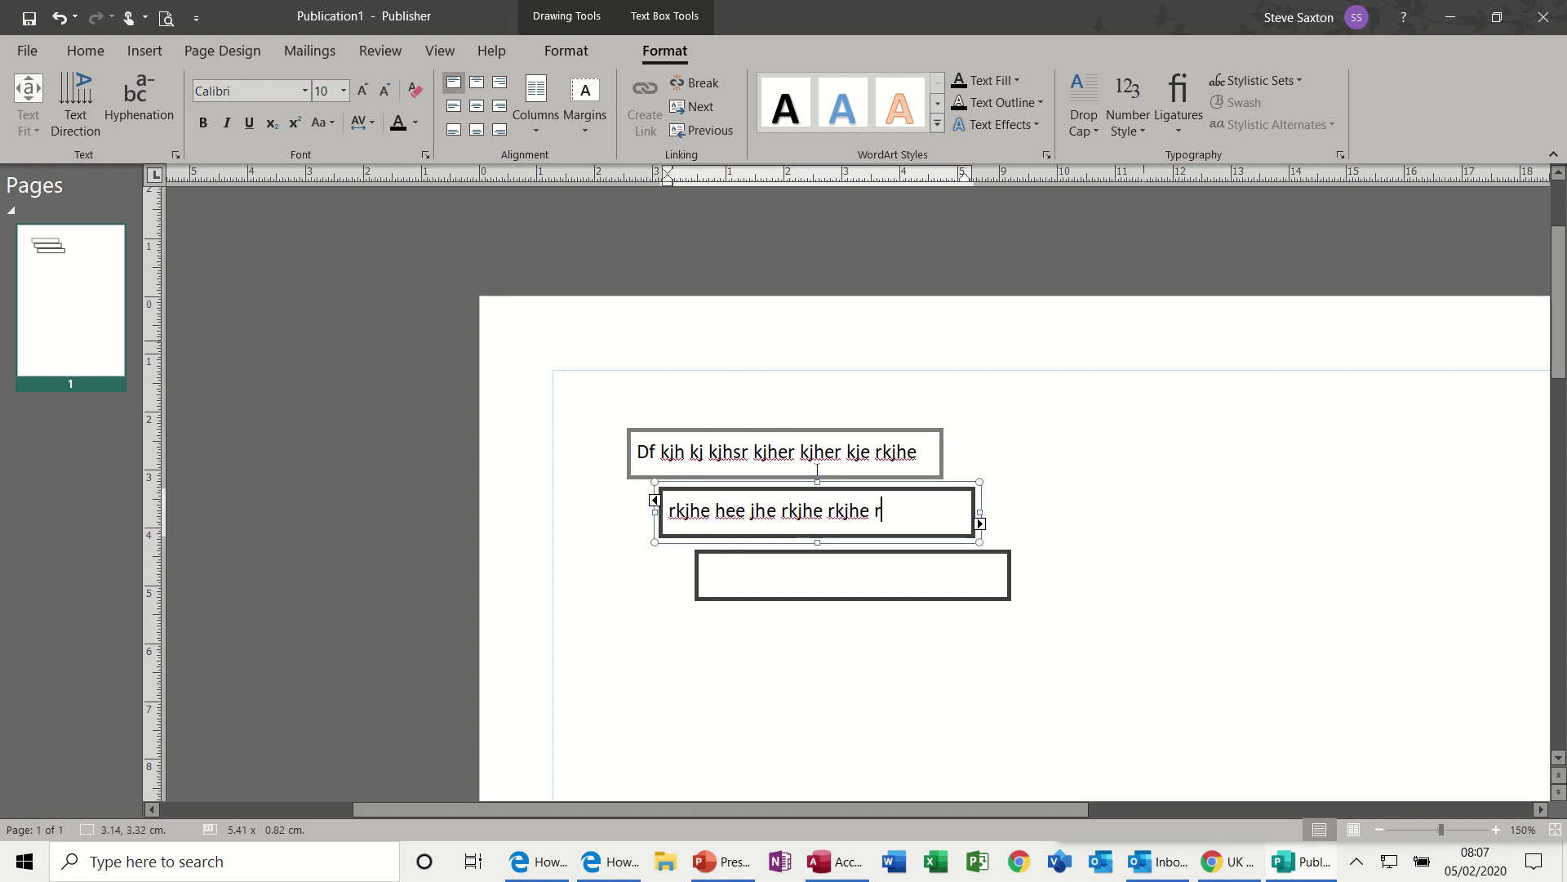
{"action": "type", "text": "kjhe hee jhe rkjhe rkjhe rkjhe kj ek ekj ekje kj ekje kjekj"}
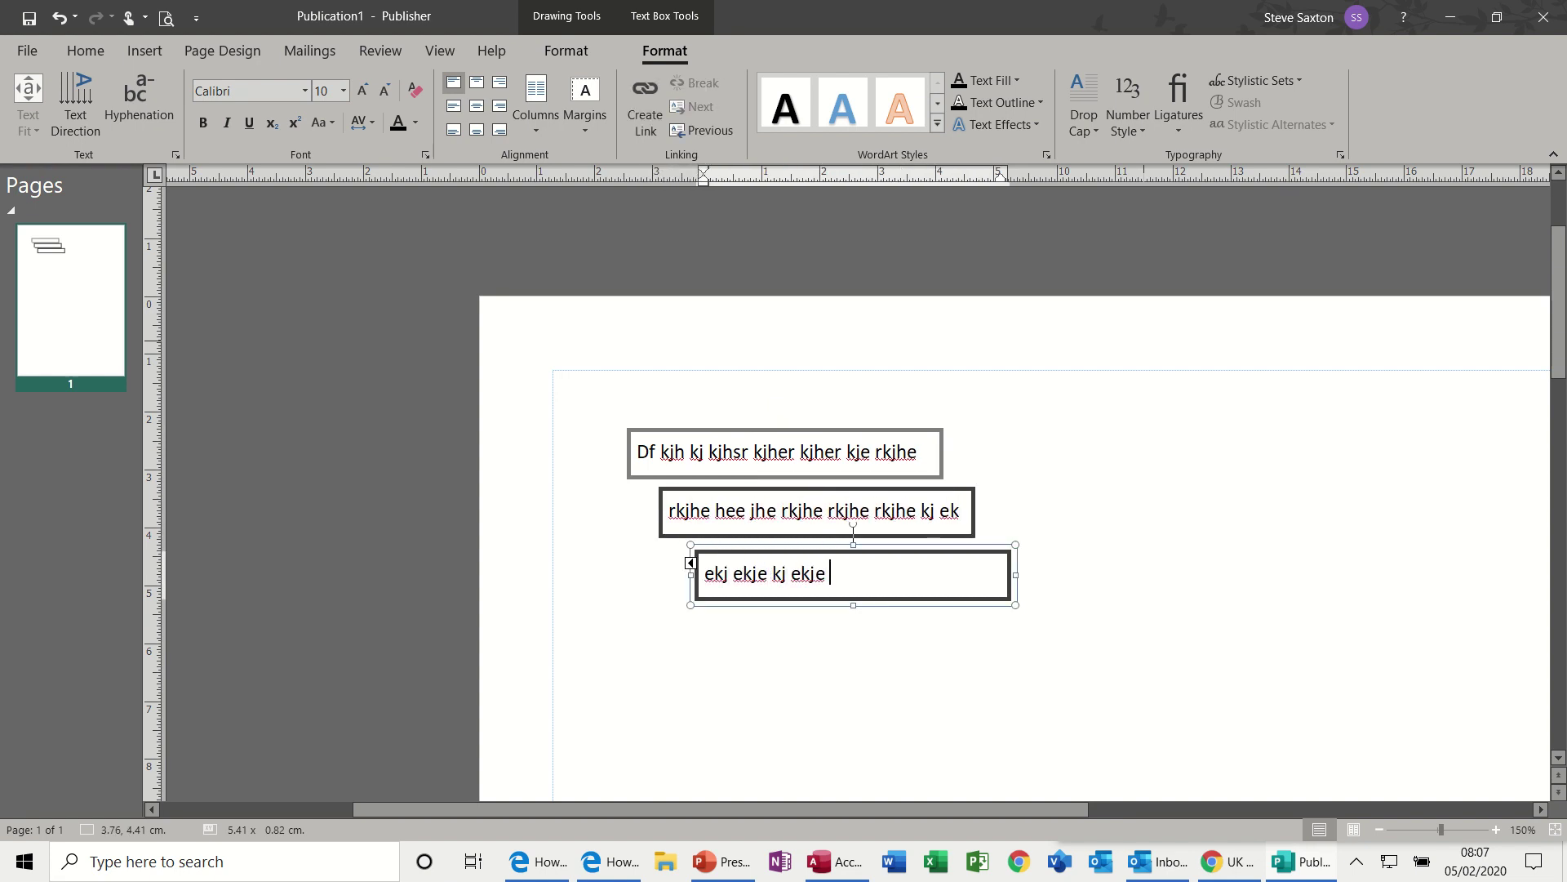
{"action": "type", "text": "e ke ke k eke k"}
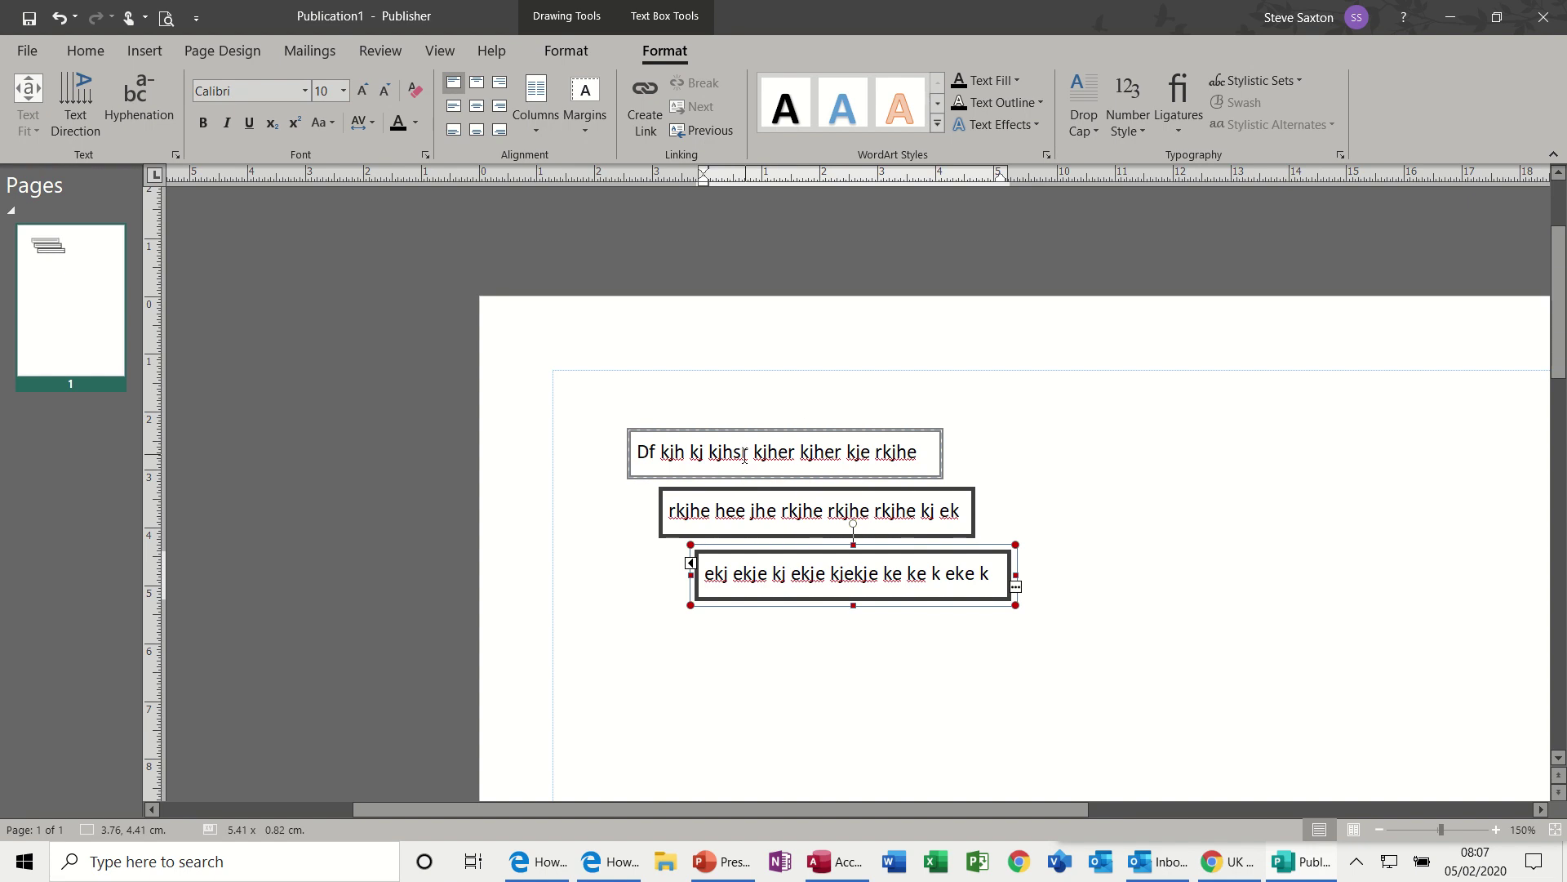
{"action": "left_click_drag", "start_coordinate": [691, 454], "coordinate": [798, 453]}
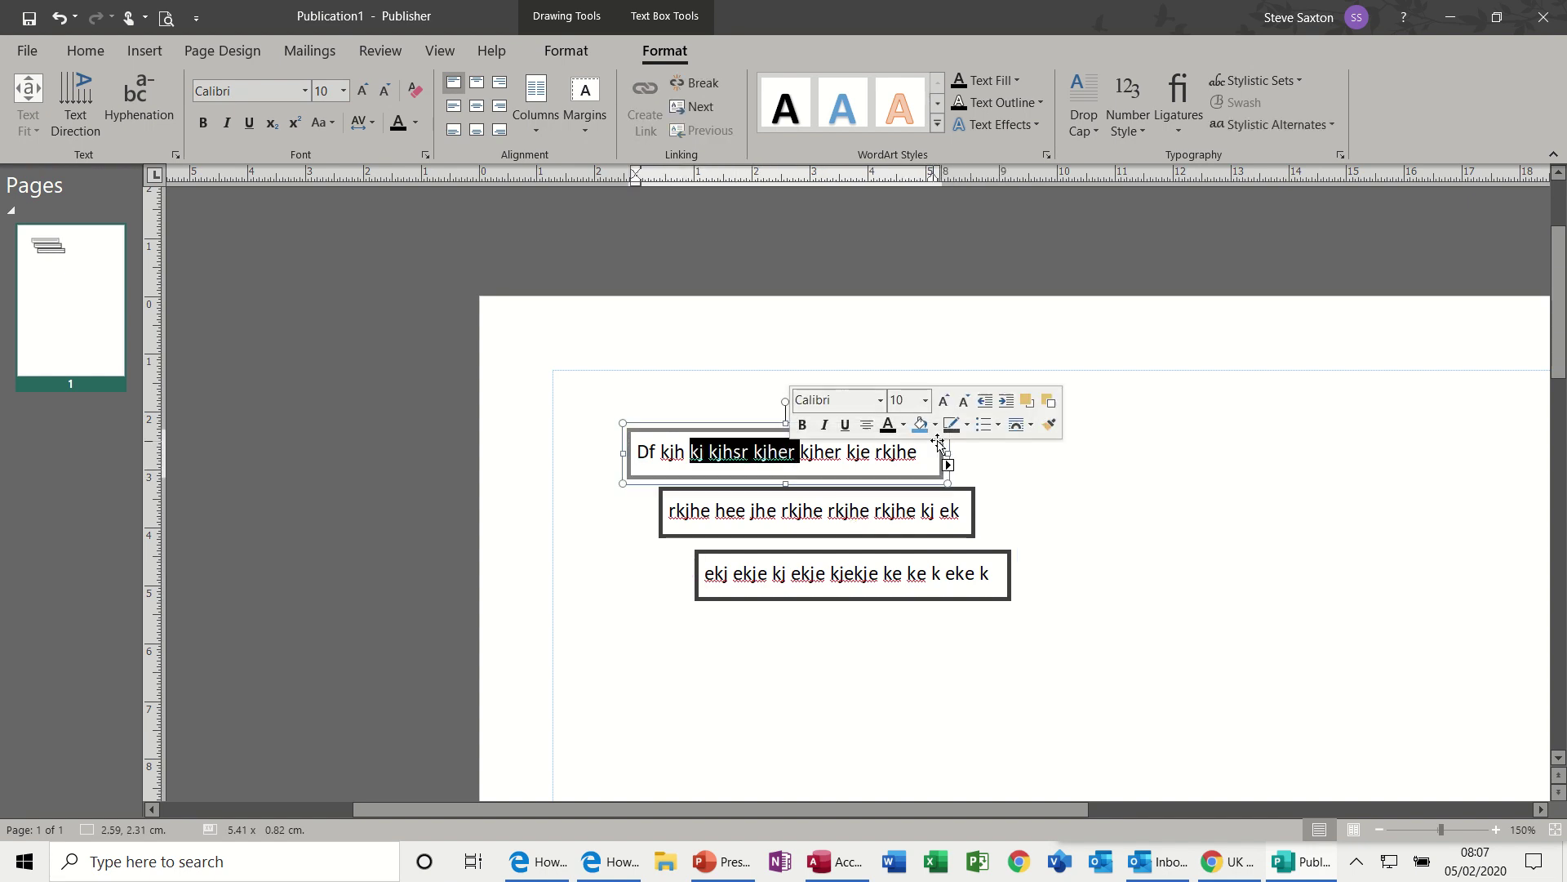
{"action": "left_click", "coordinate": [947, 465]}
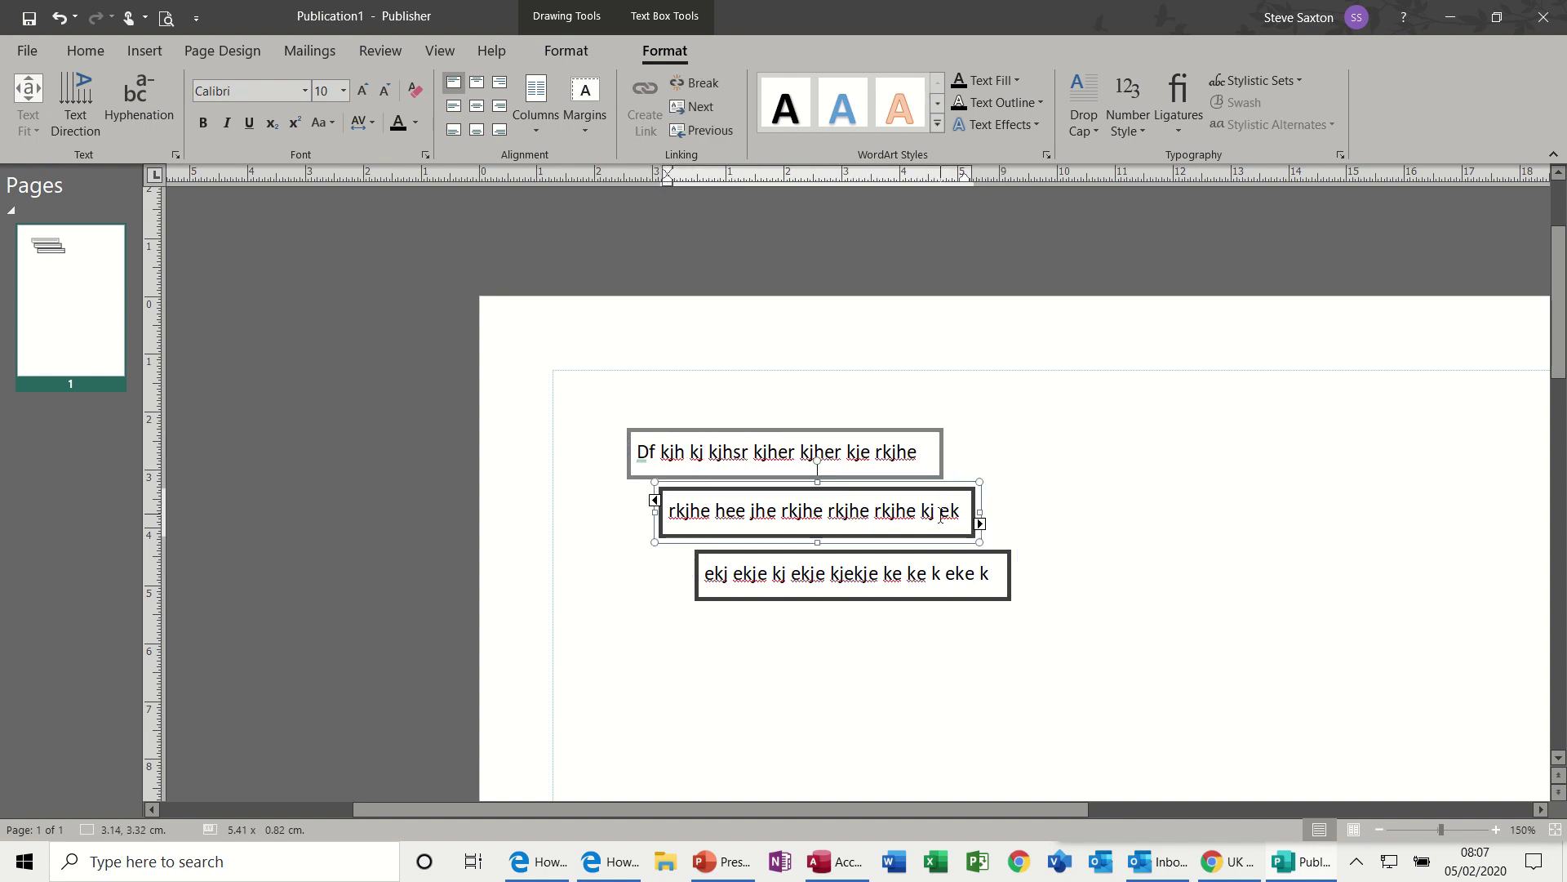
{"action": "left_click_drag", "start_coordinate": [991, 573], "coordinate": [724, 579]}
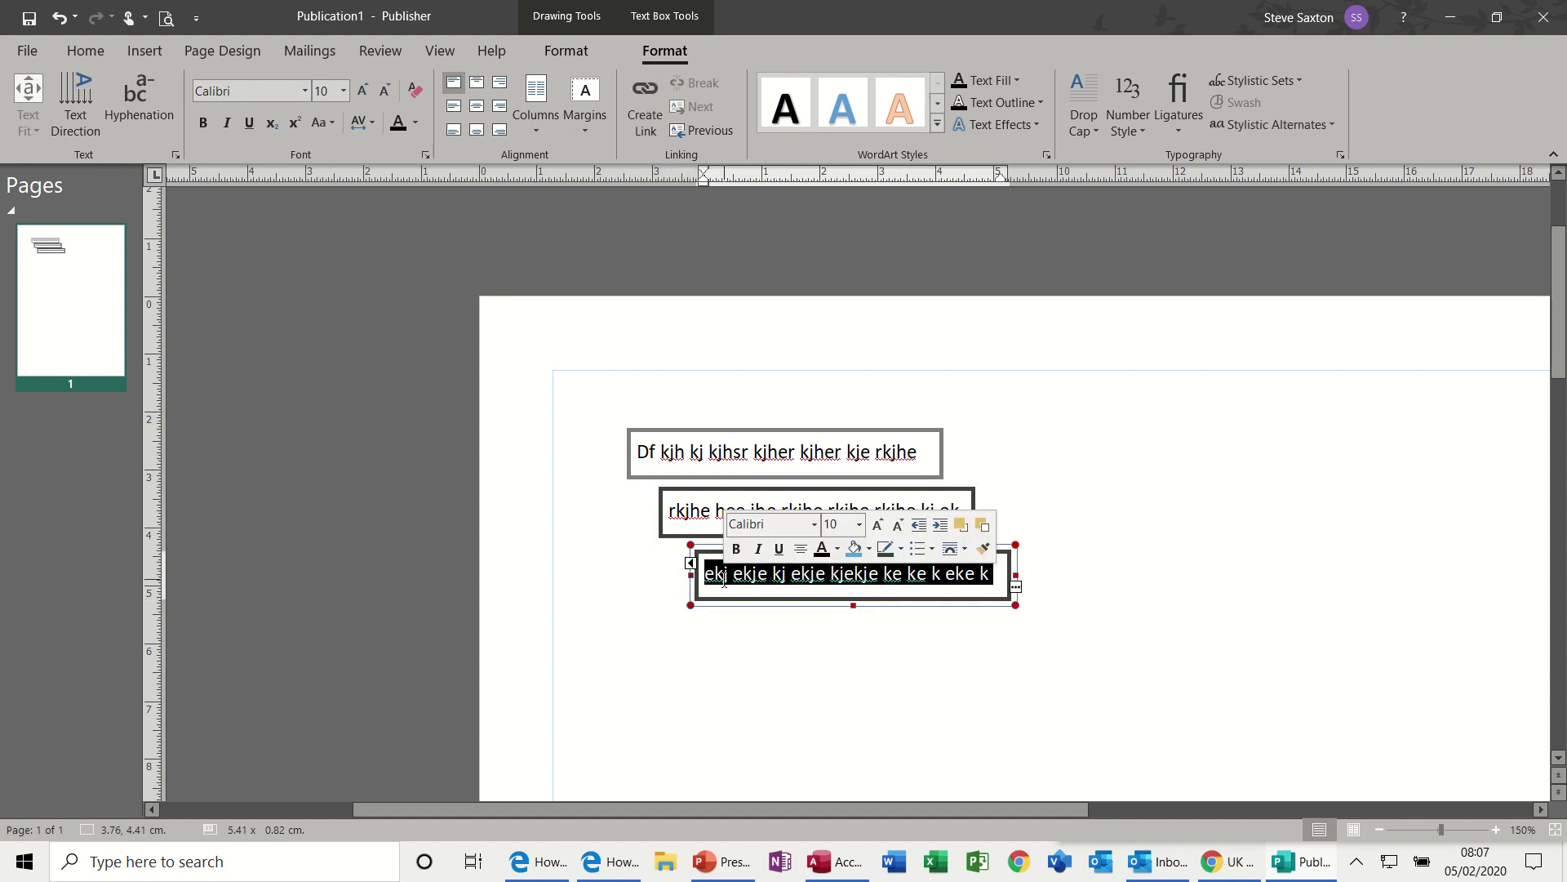
{"action": "key", "text": "Delete"}
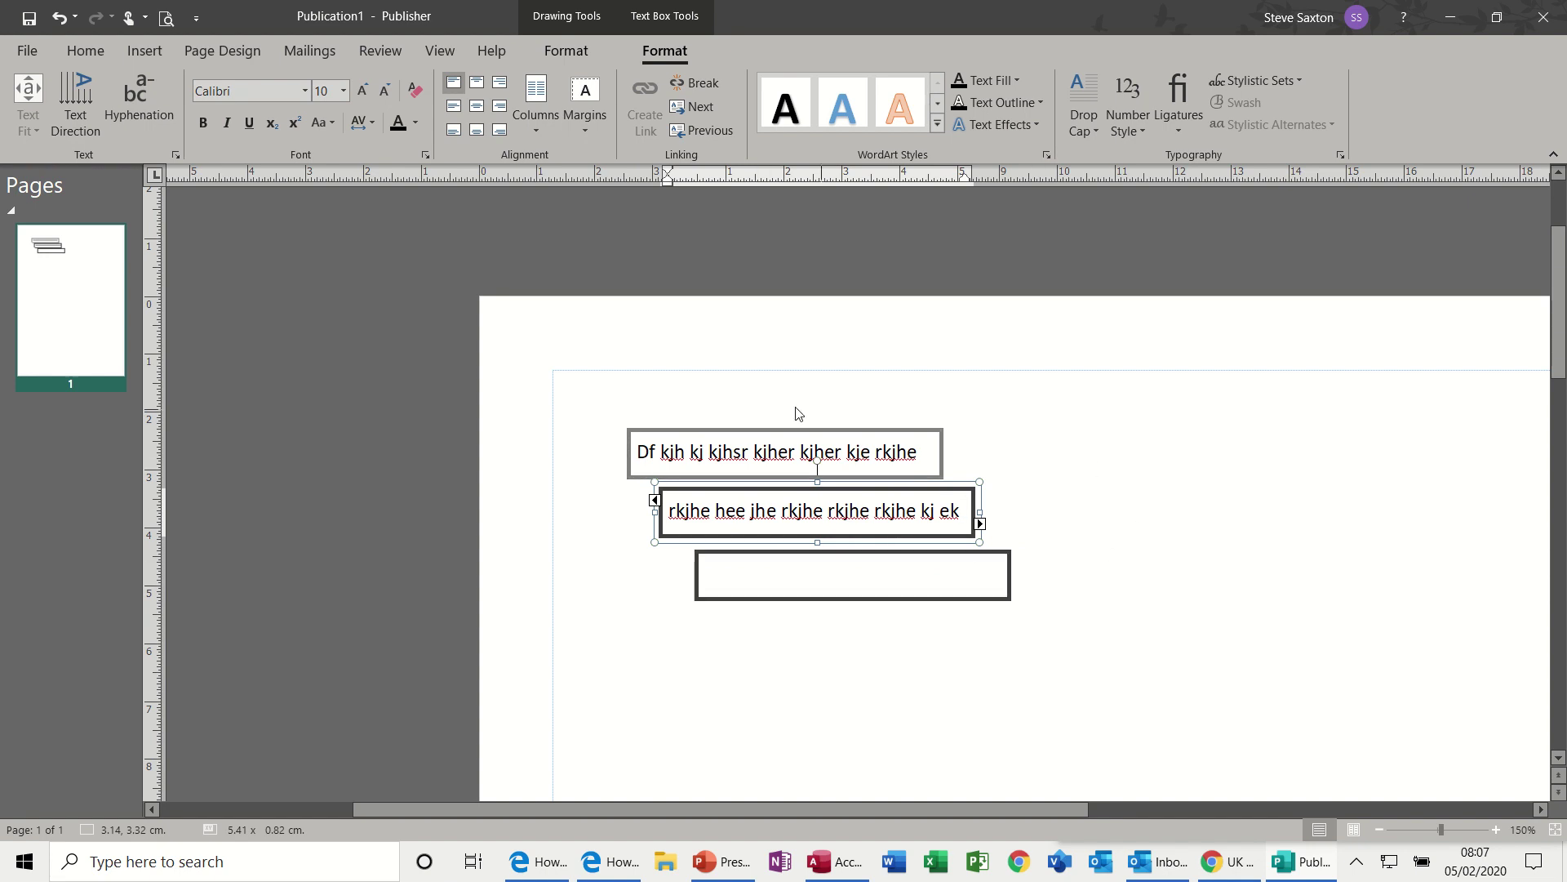
{"action": "left_click_drag", "start_coordinate": [586, 402], "coordinate": [1035, 636]}
- Replace the linked boxes with a new text box holding a name, then 'test' twice on tabs, widened to 7.58 cm
{"action": "key", "text": "Delete"}
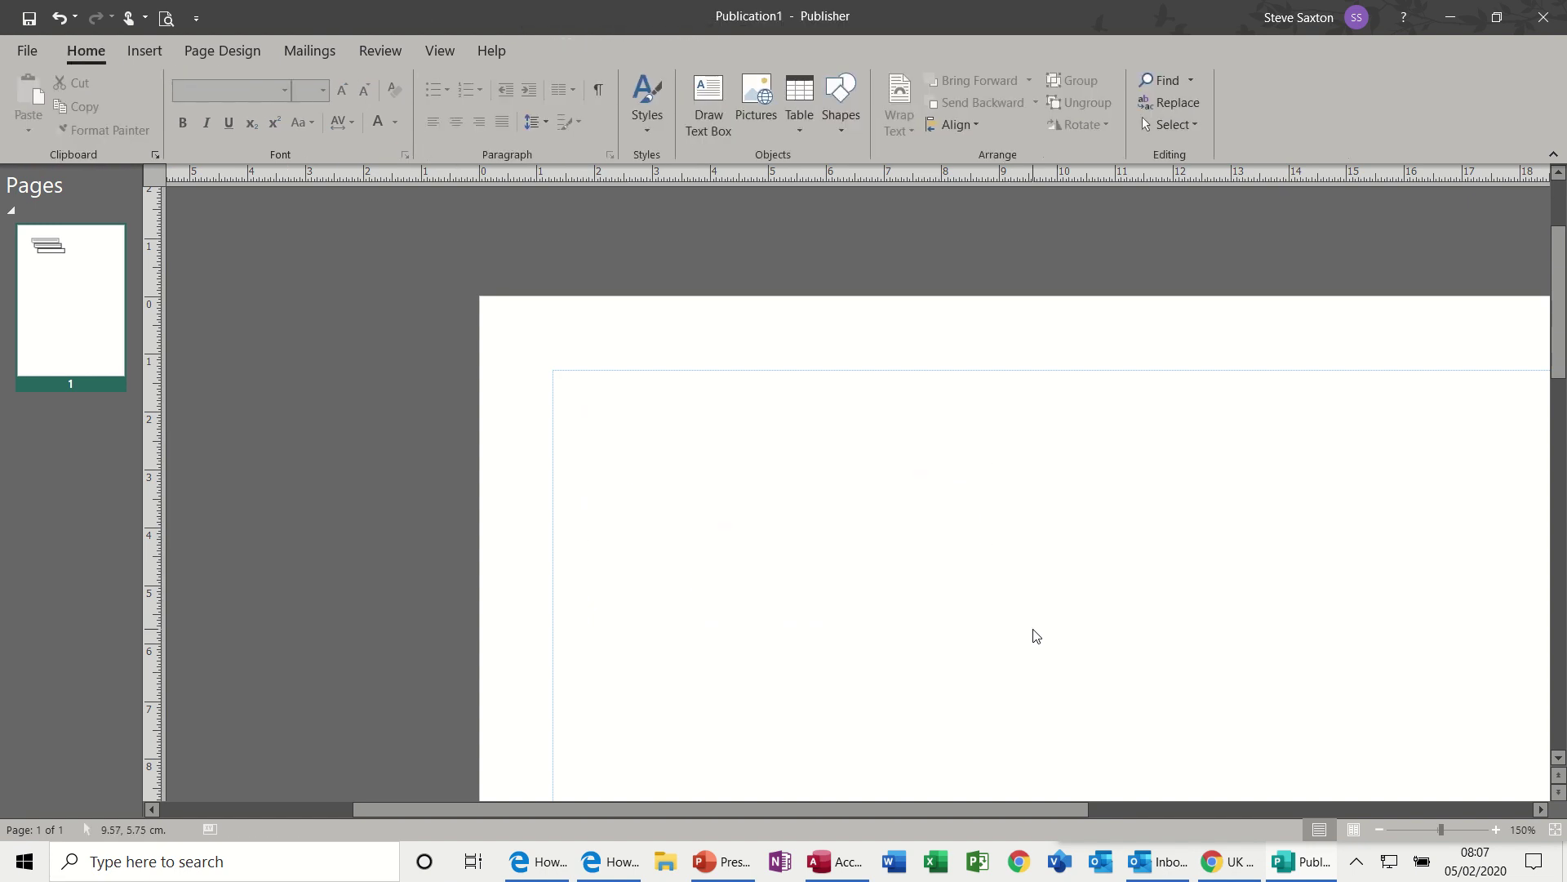
{"action": "left_click", "coordinate": [717, 102]}
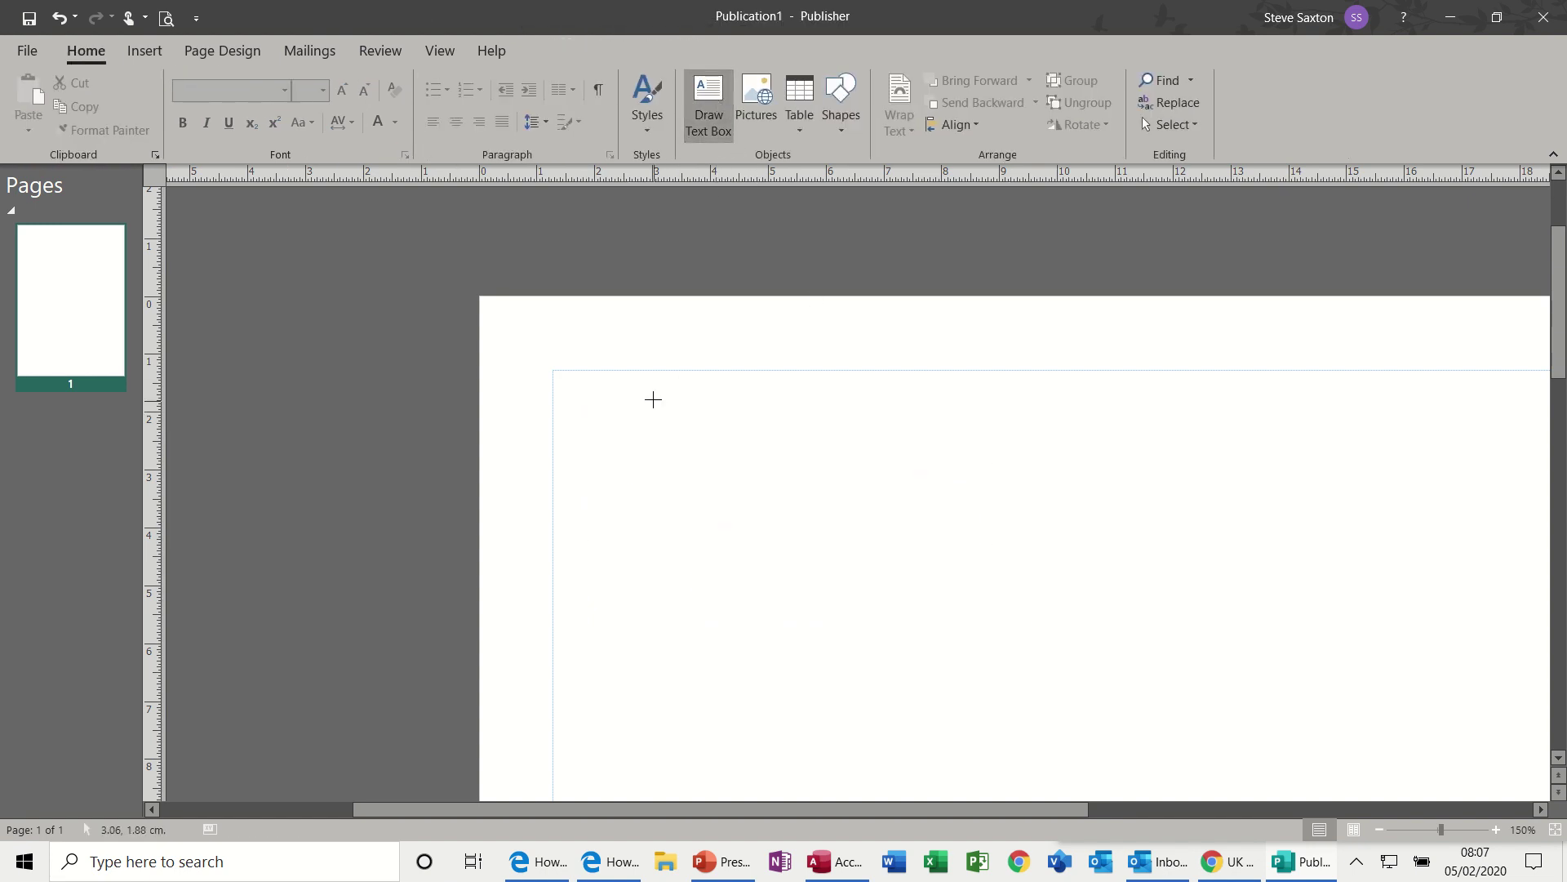
{"action": "mouse_move", "coordinate": [652, 398]}
{"action": "left_mouse_down"}
{"action": "mouse_move", "coordinate": [693, 462]}
{"action": "mouse_move", "coordinate": [945, 591]}
{"action": "mouse_move", "coordinate": [960, 622]}
{"action": "left_mouse_up"}
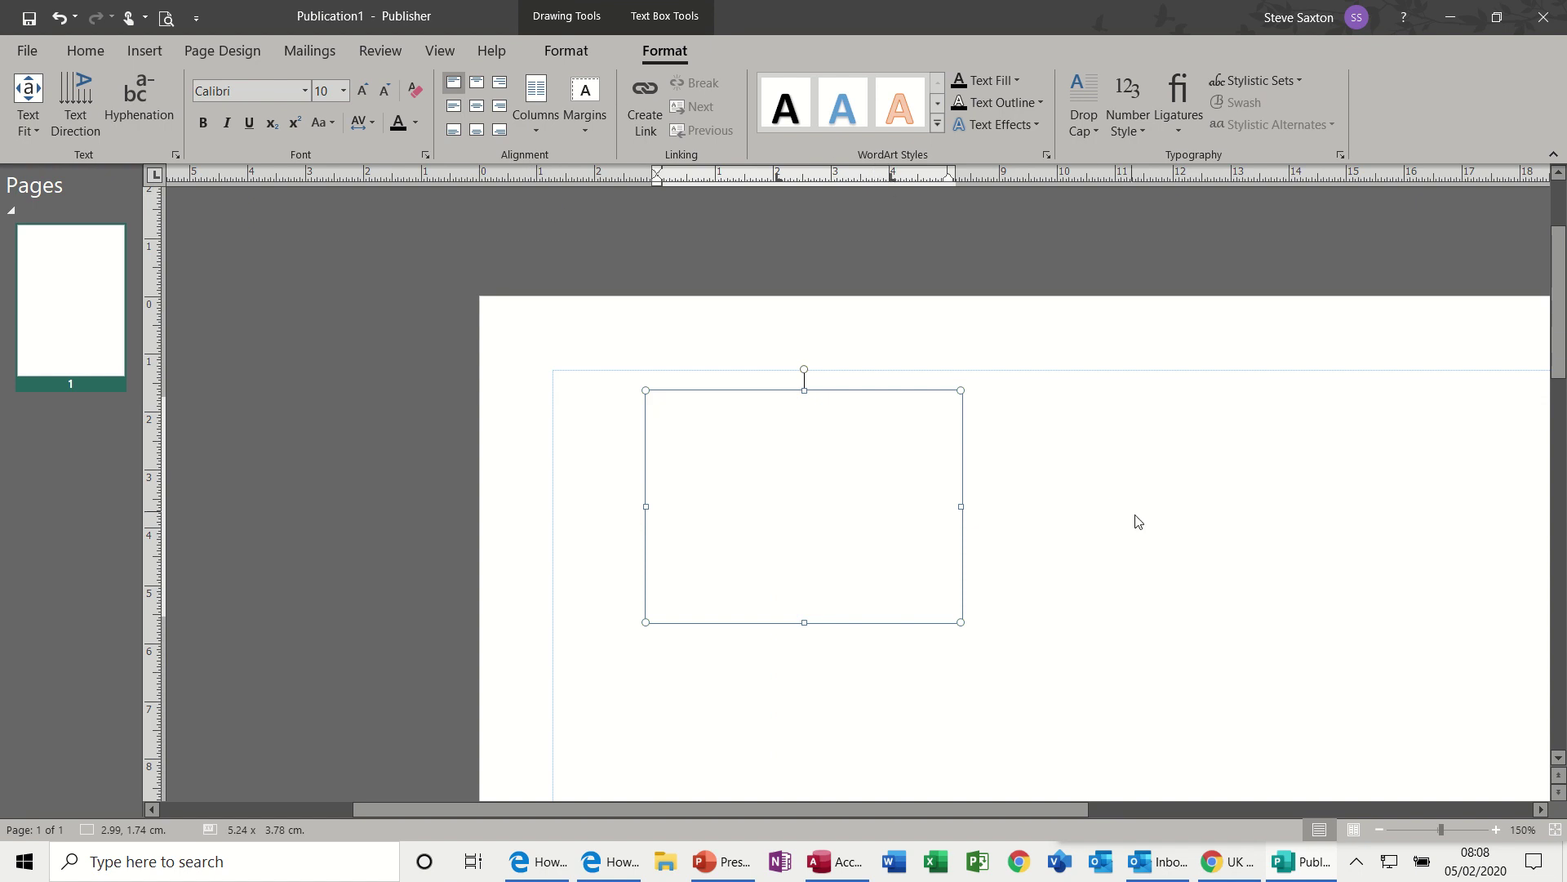
{"action": "type", "text": "steve"}
{"action": "key", "text": "Tab"}
{"action": "type", "text": "test"}
{"action": "key", "text": "Tab"}
{"action": "type", "text": "test"}
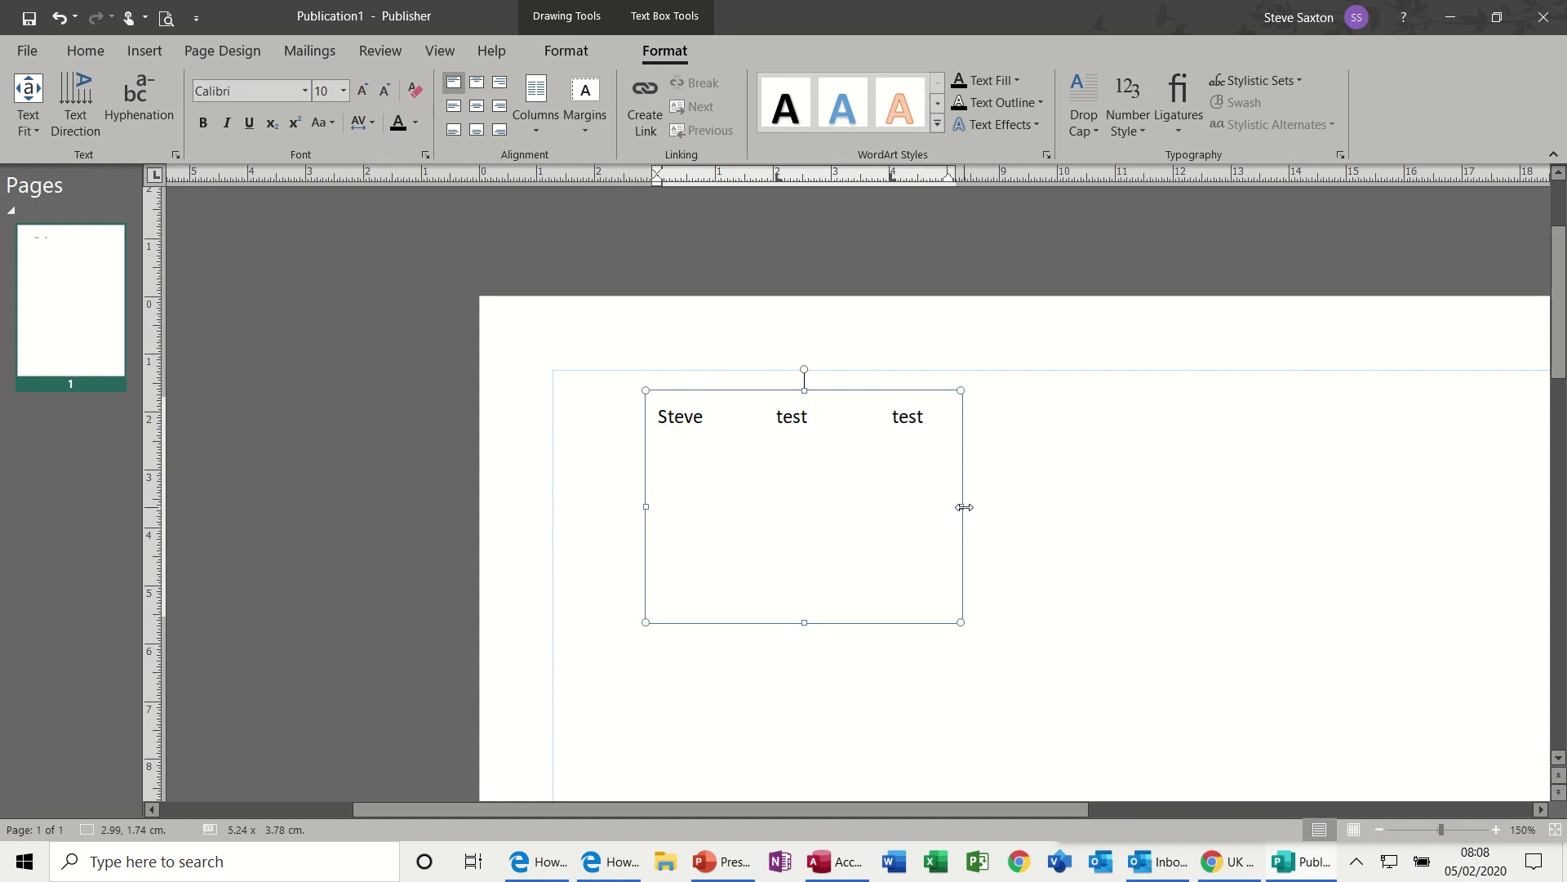
{"action": "left_click_drag", "start_coordinate": [964, 507], "coordinate": [1098, 510]}
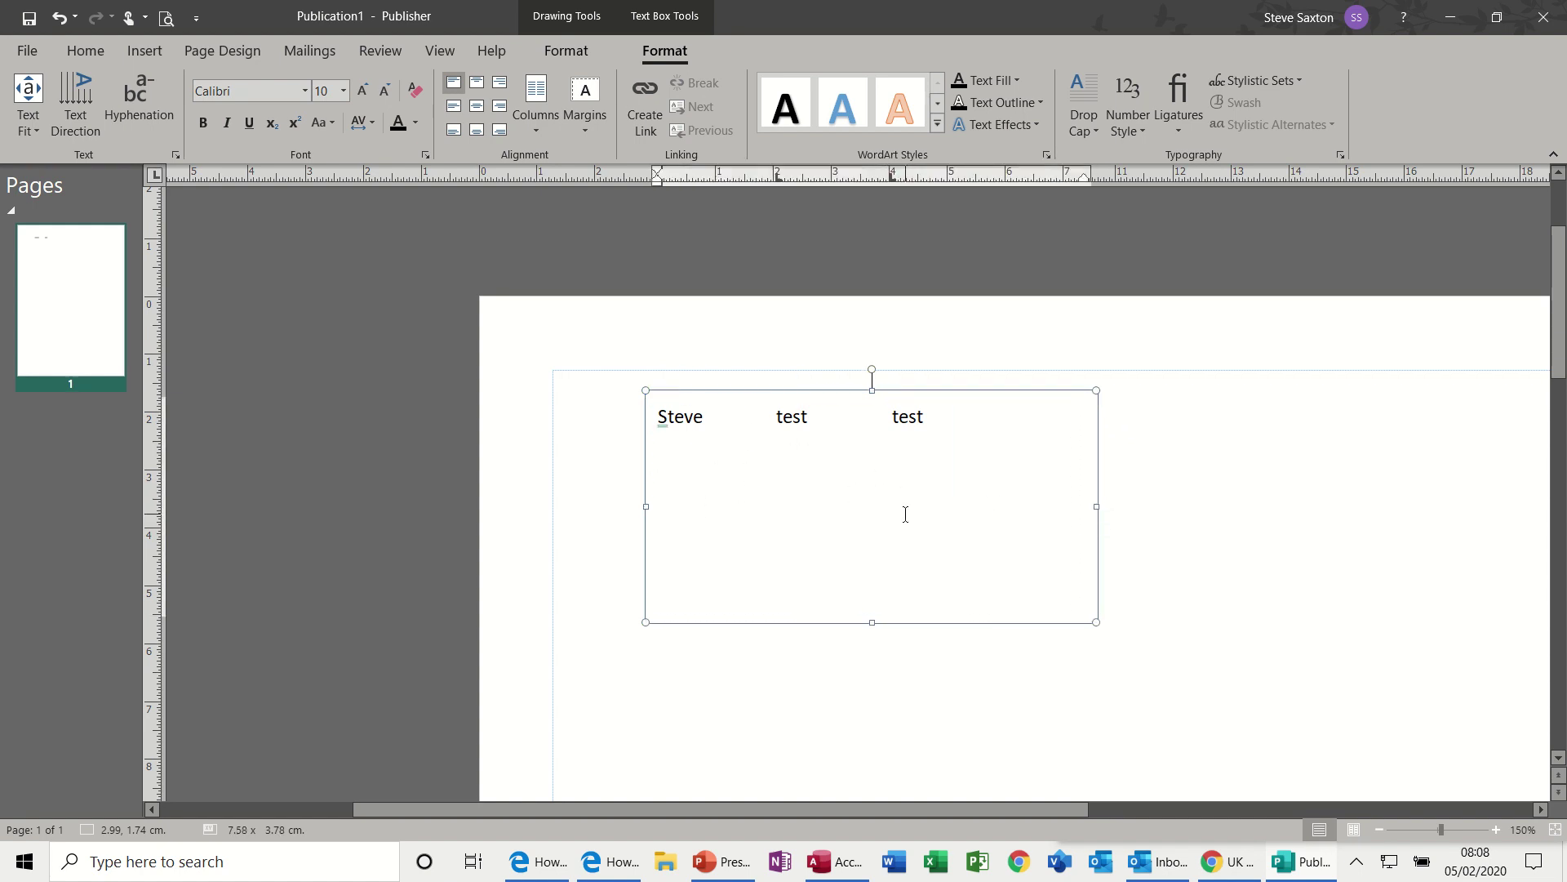
- Clear the paragraph's tab stops and add tab stops at 2 cm and 4 cm with a bullet leader
{"action": "left_click", "coordinate": [85, 50]}
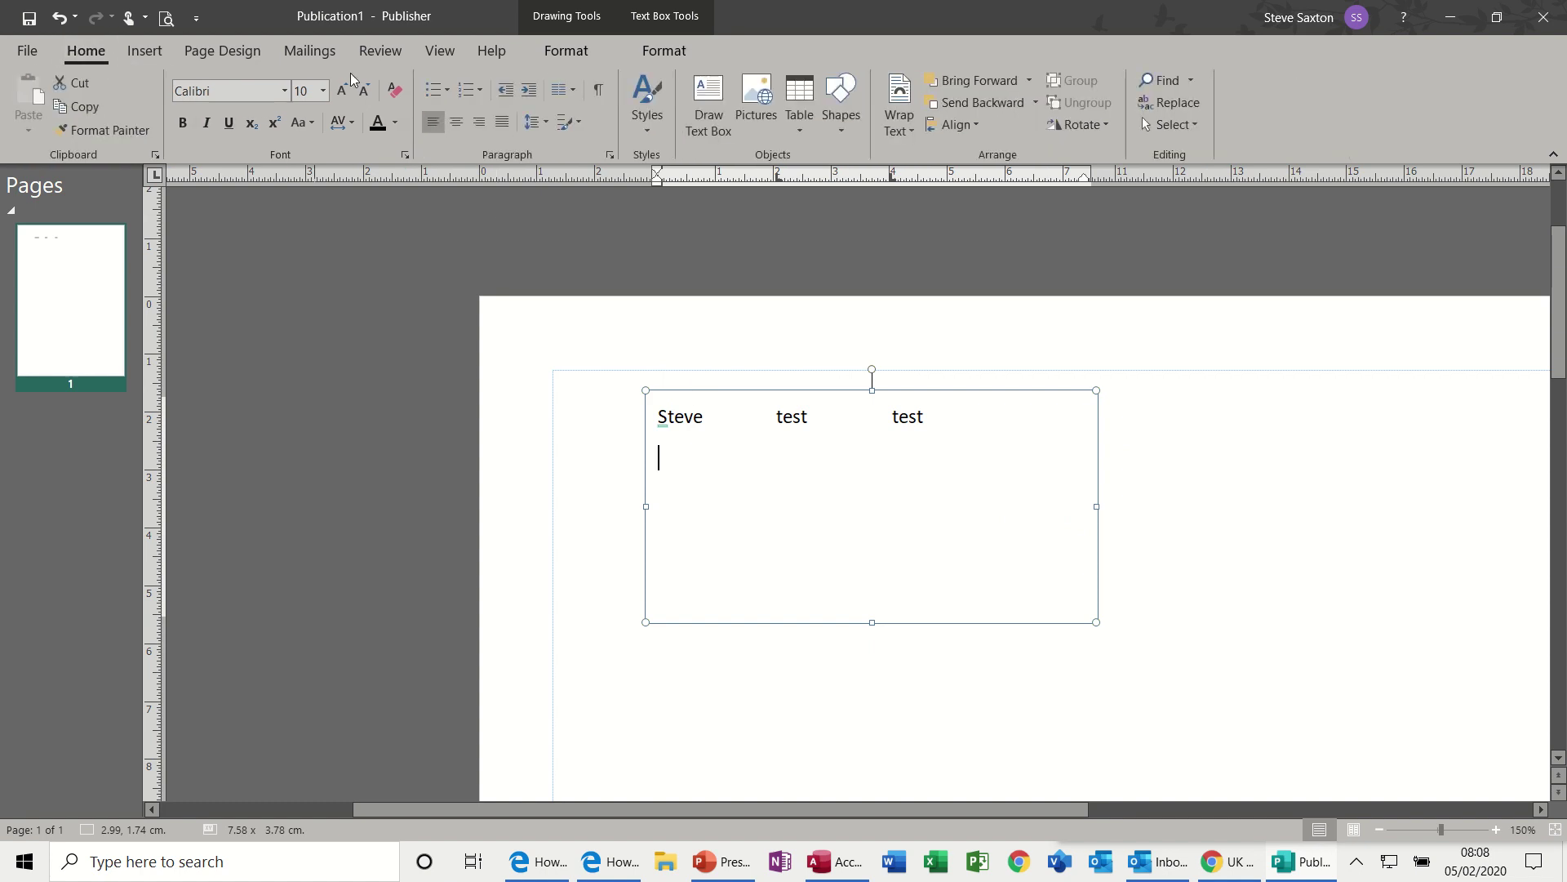
{"action": "left_click", "coordinate": [611, 155]}
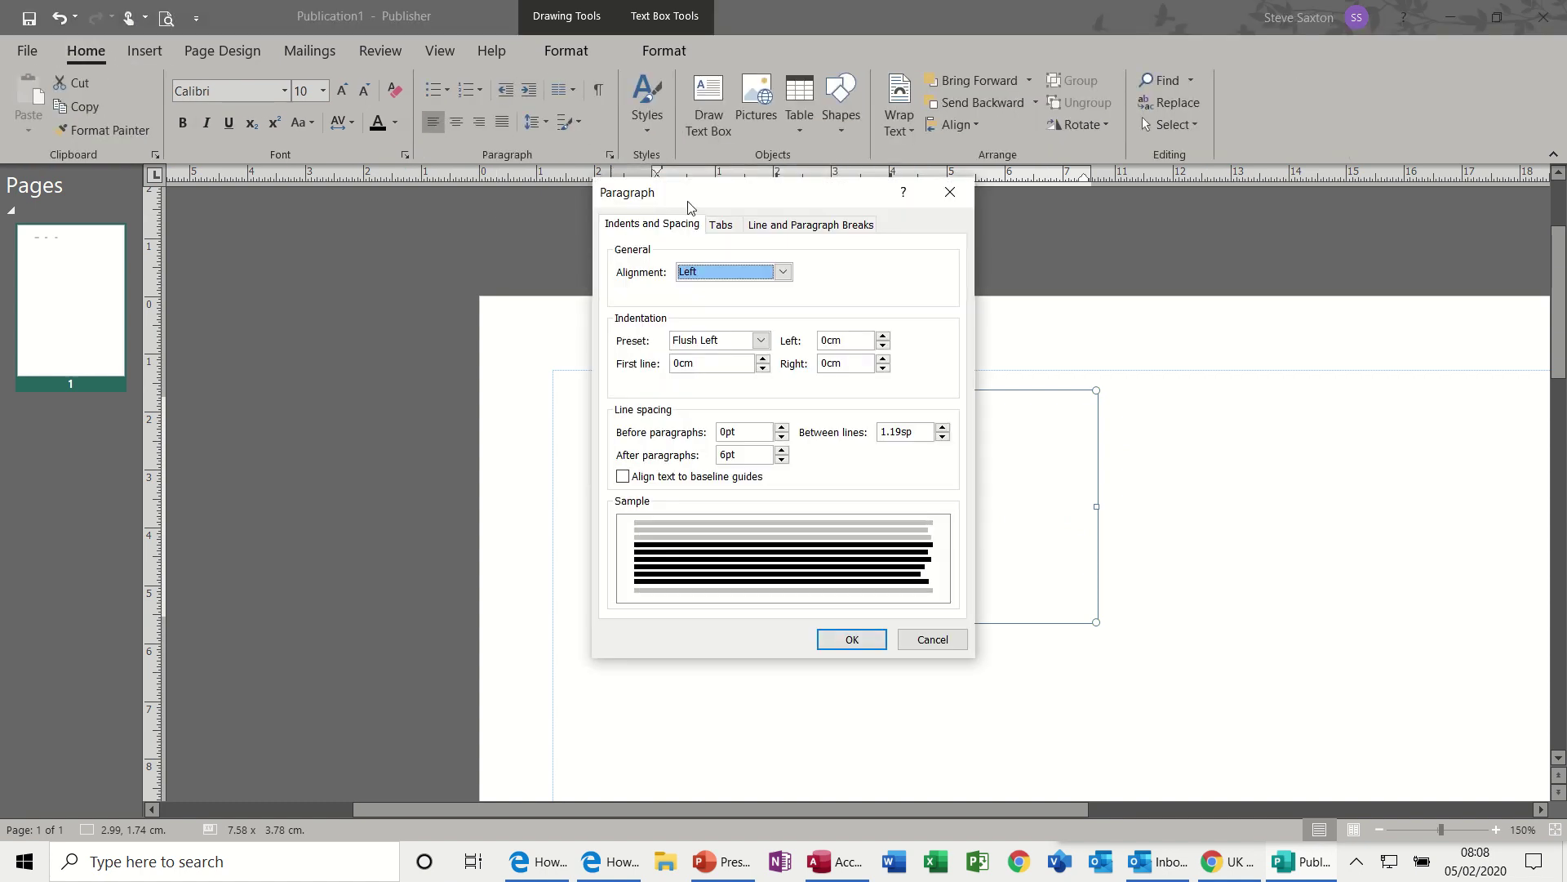
{"action": "left_click", "coordinate": [722, 225]}
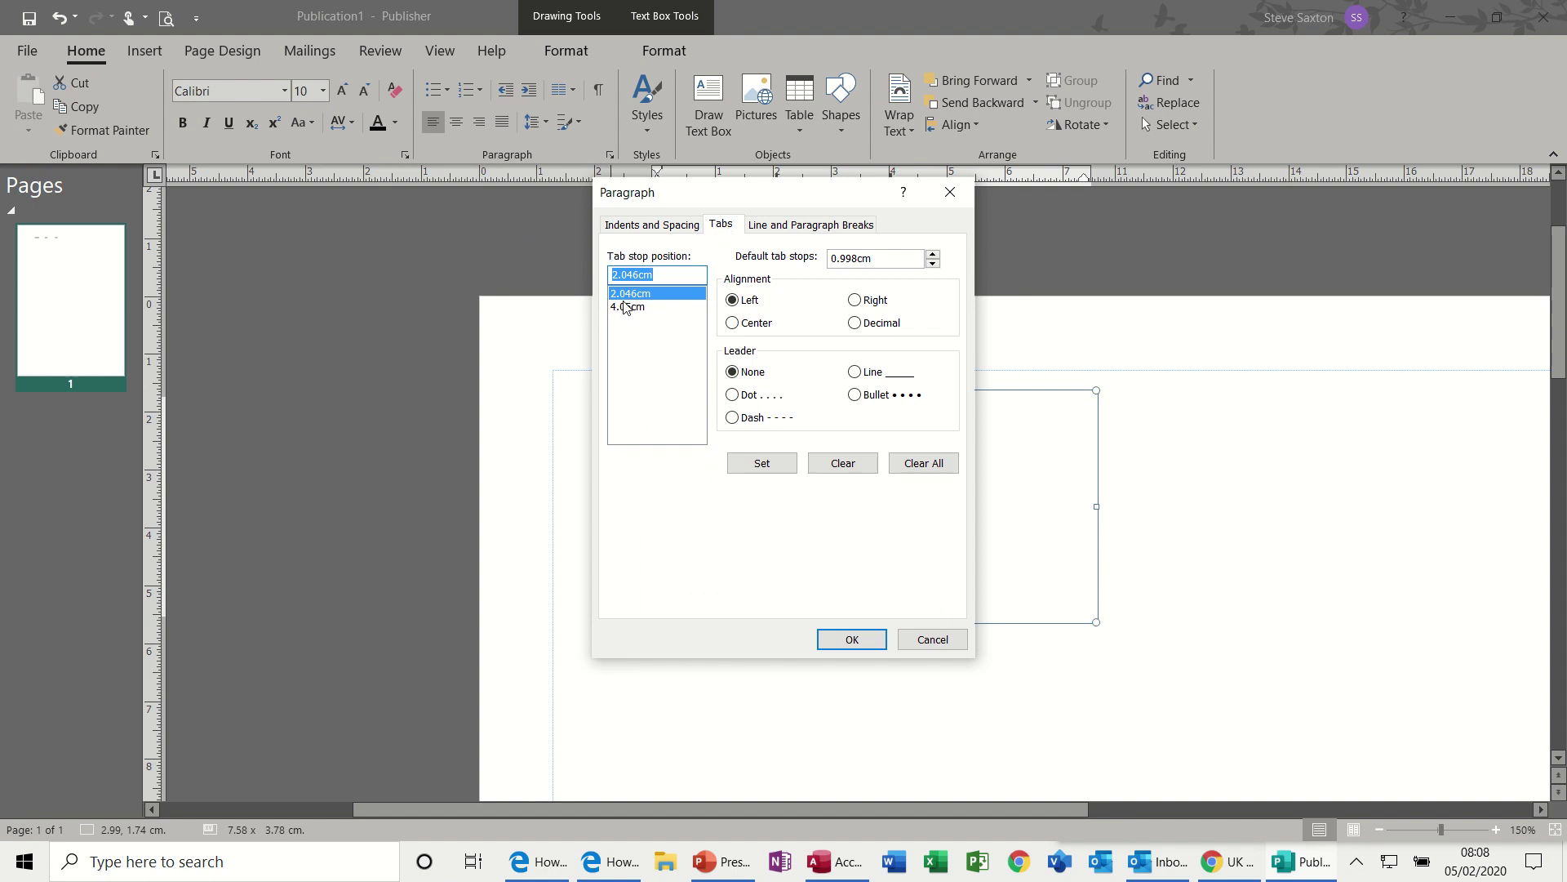
{"action": "left_click_drag", "start_coordinate": [713, 202], "coordinate": [749, 256]}
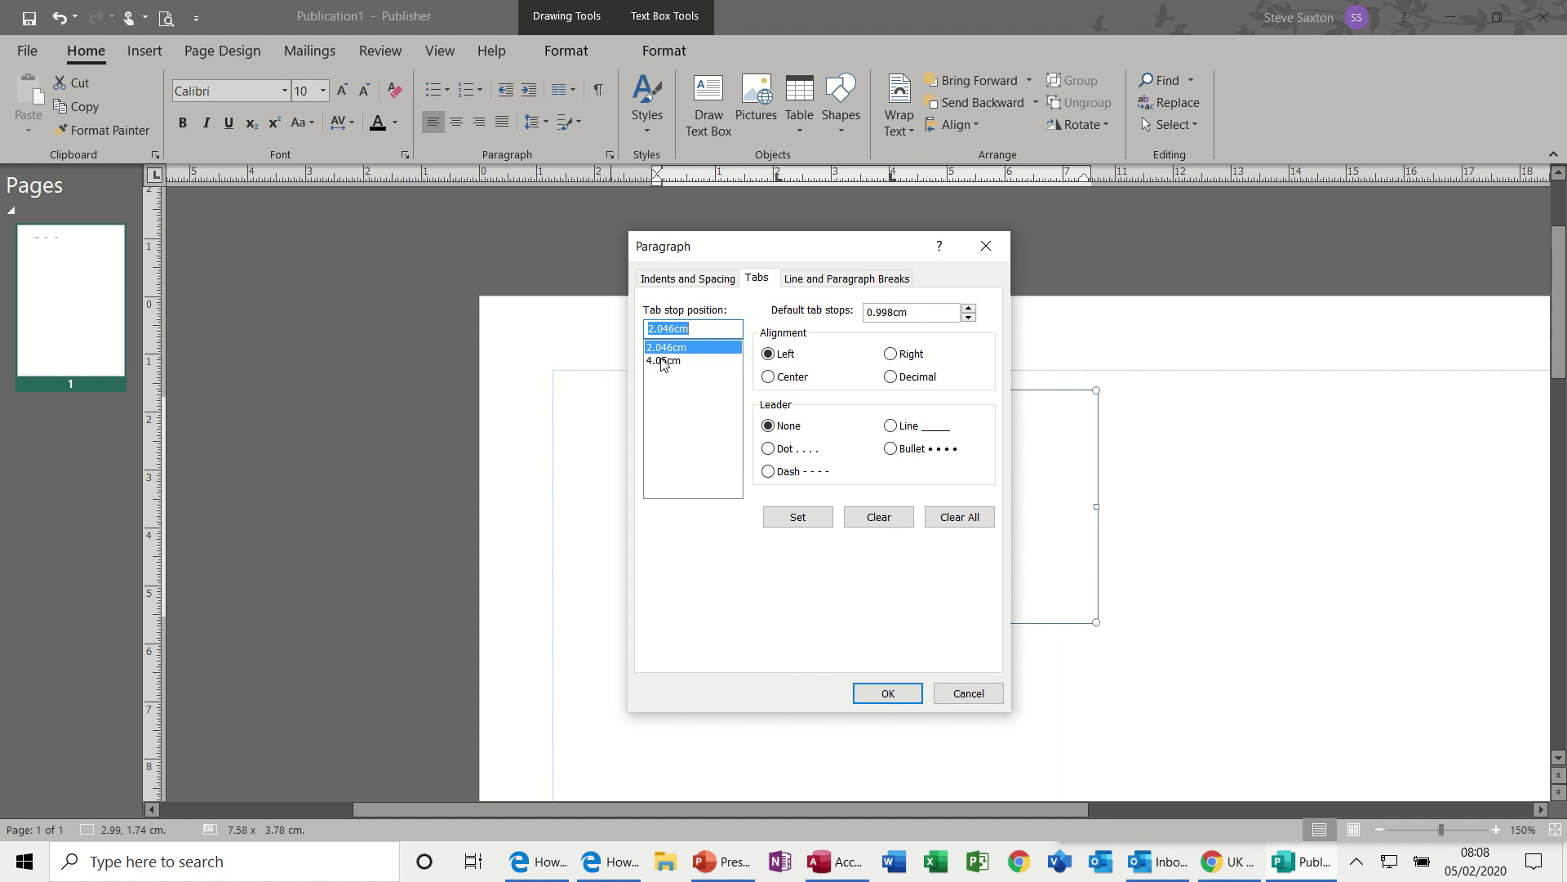
{"action": "left_click", "coordinate": [961, 519]}
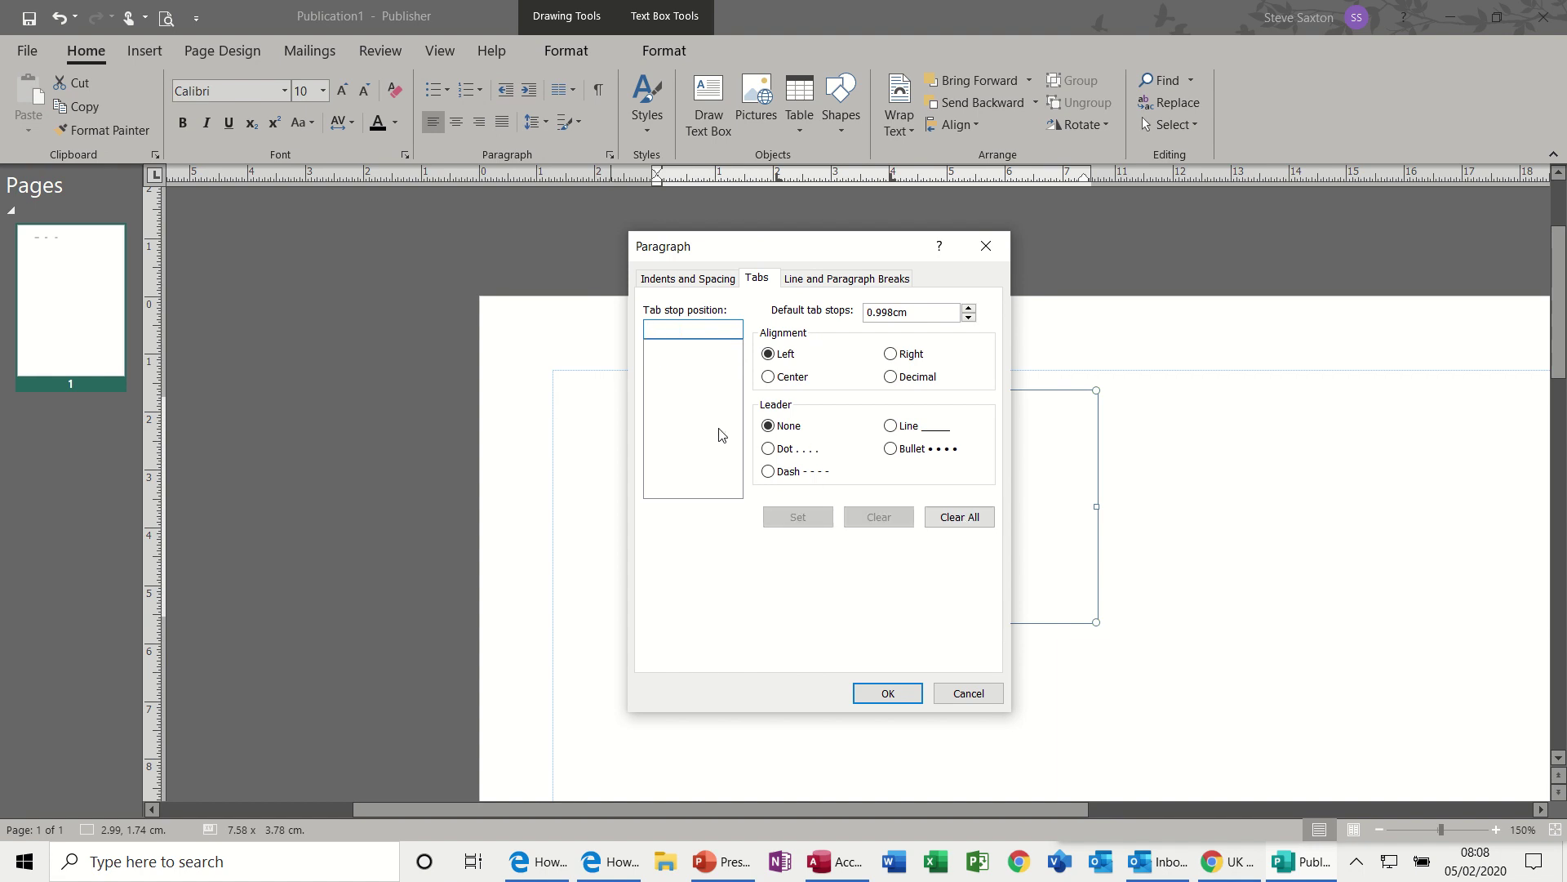
{"action": "type", "text": "2"}
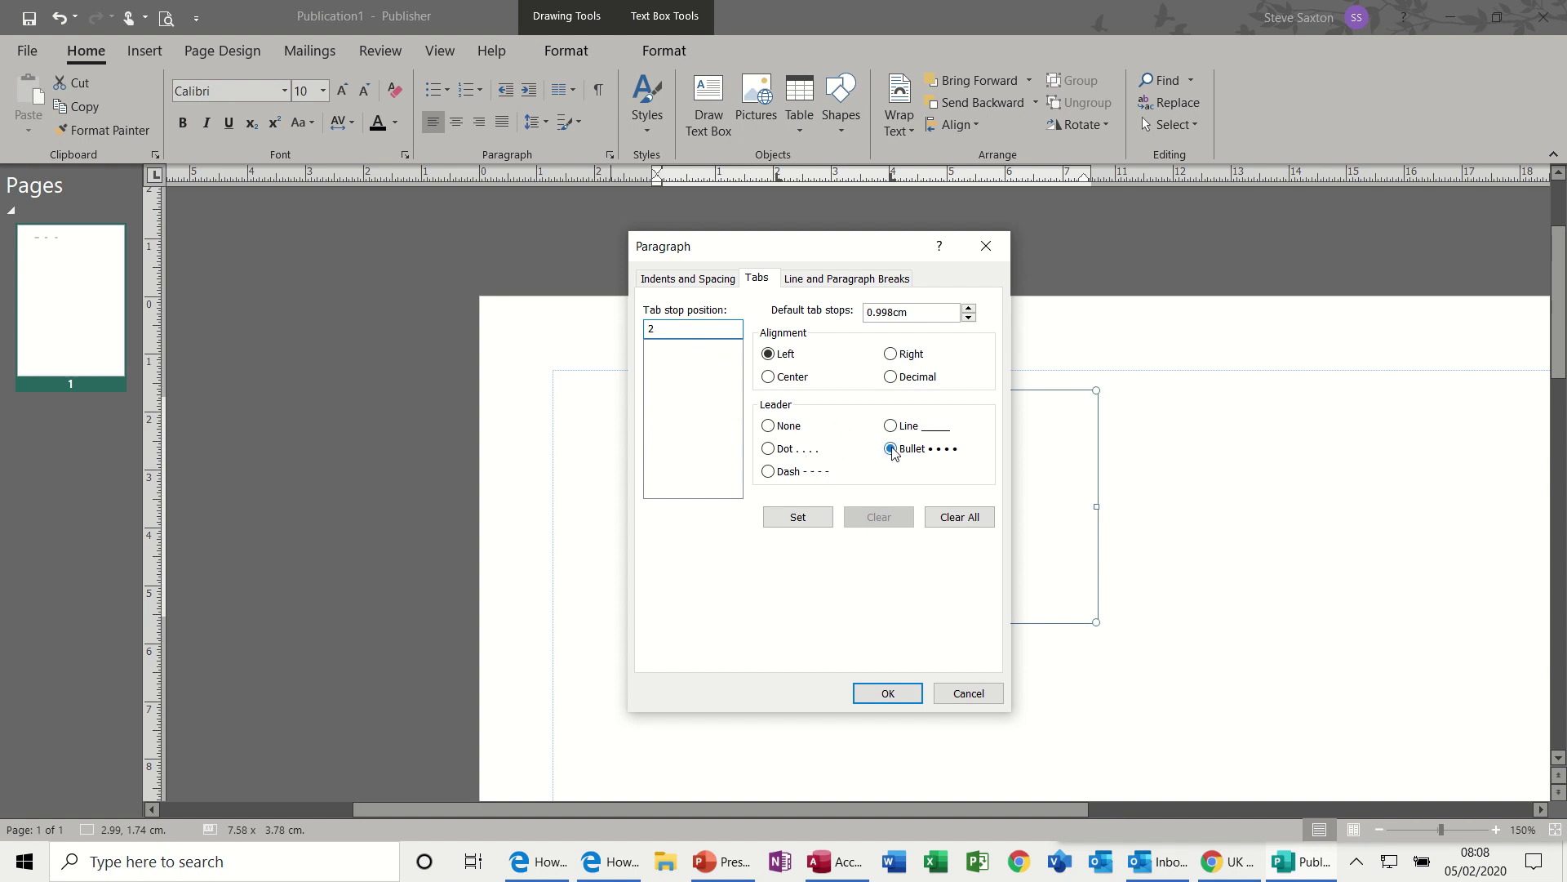
{"action": "left_click", "coordinate": [798, 519]}
{"action": "type", "text": "4"}
{"action": "left_click", "coordinate": [816, 520]}
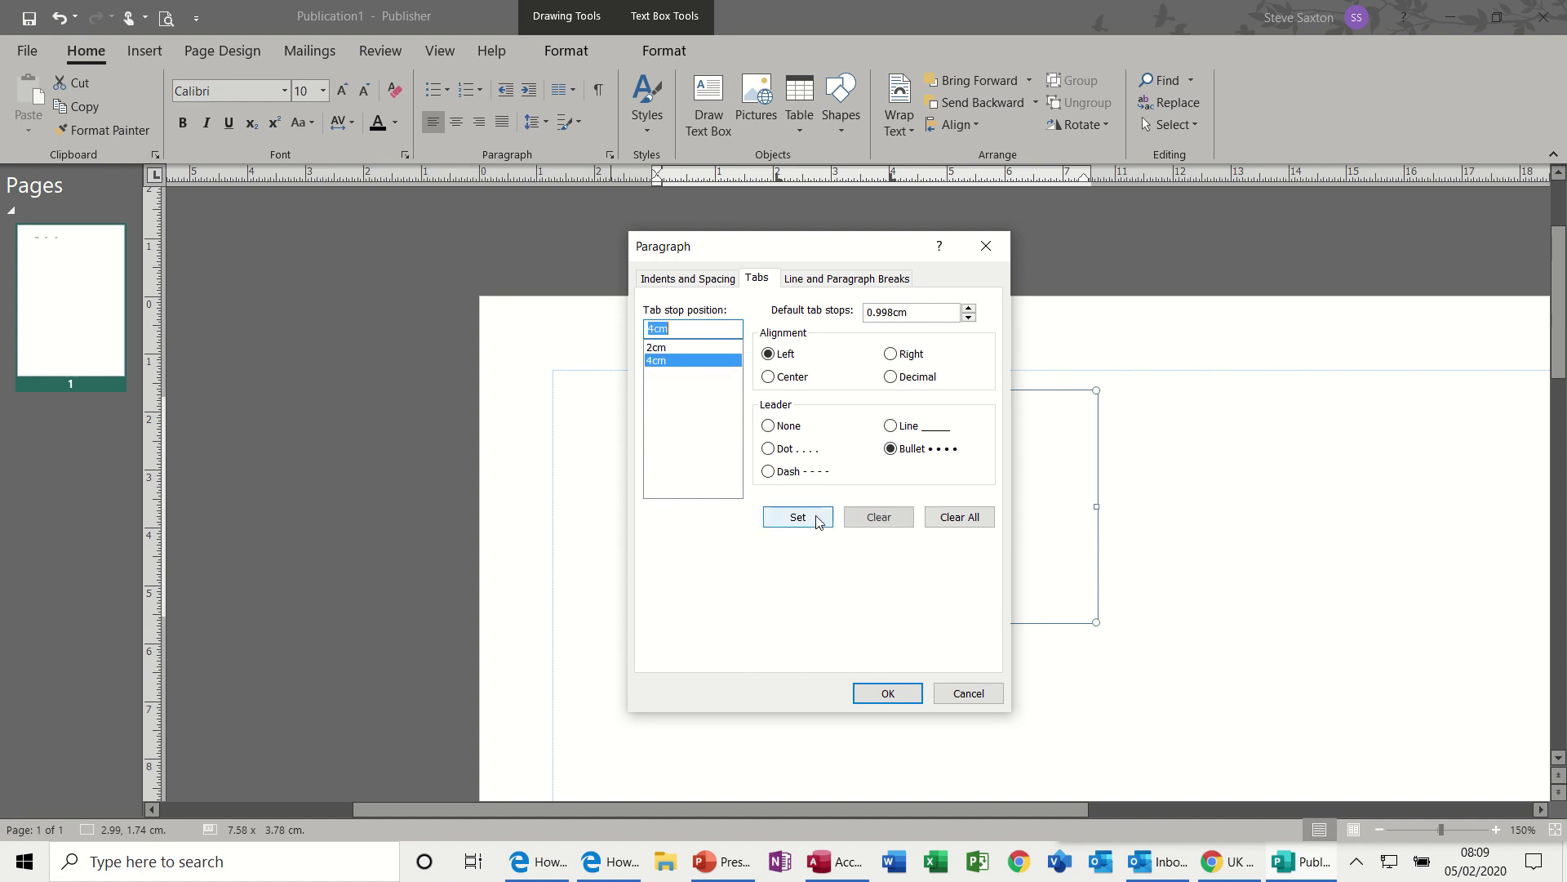
{"action": "left_click", "coordinate": [679, 361]}
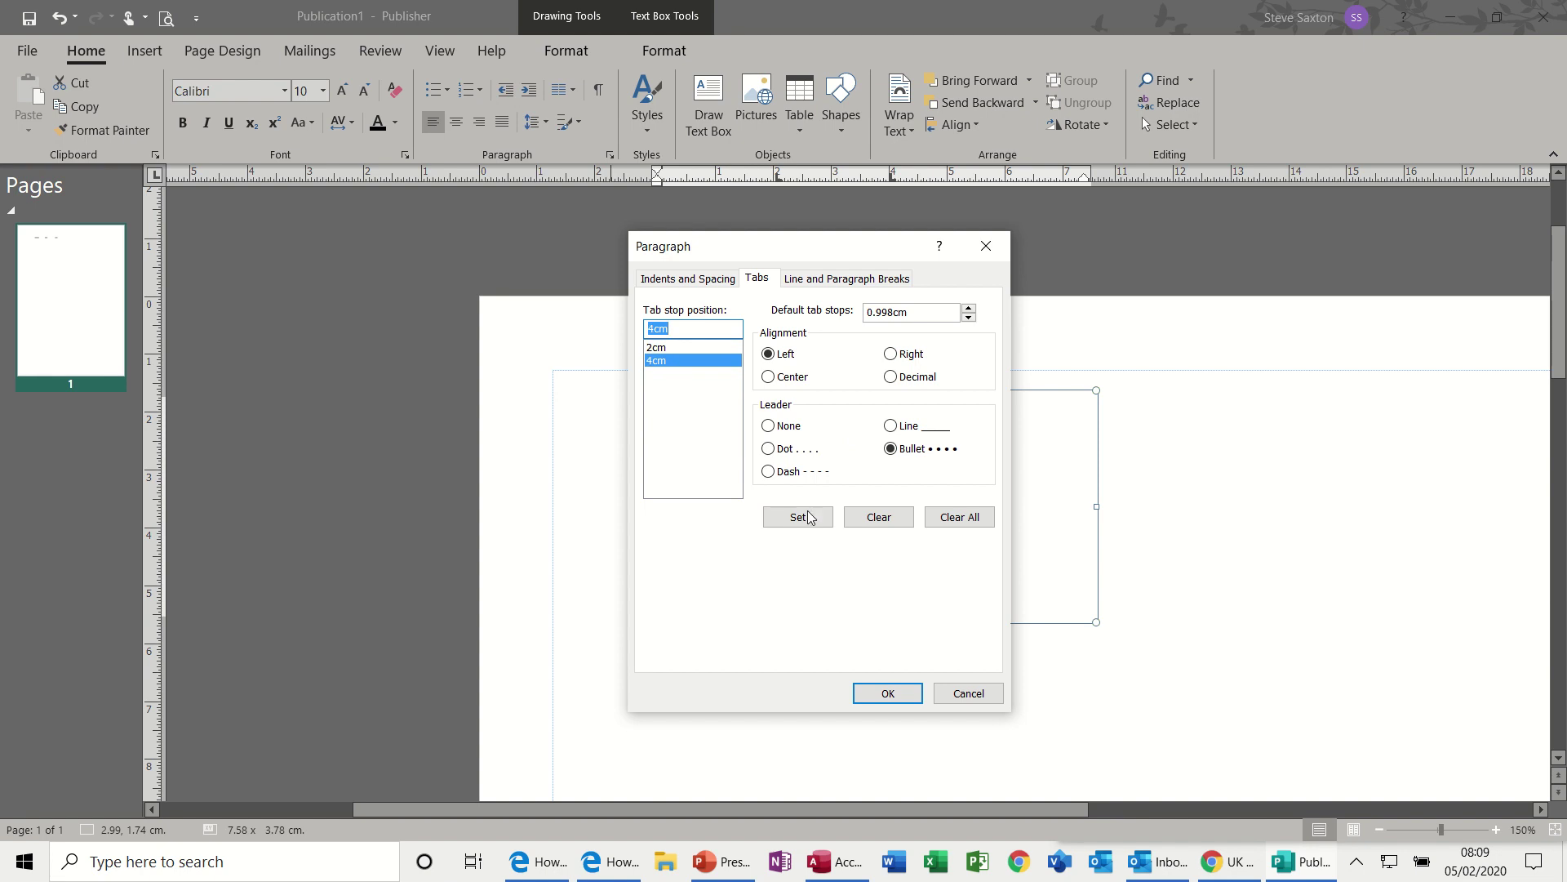
{"action": "left_click", "coordinate": [888, 693]}
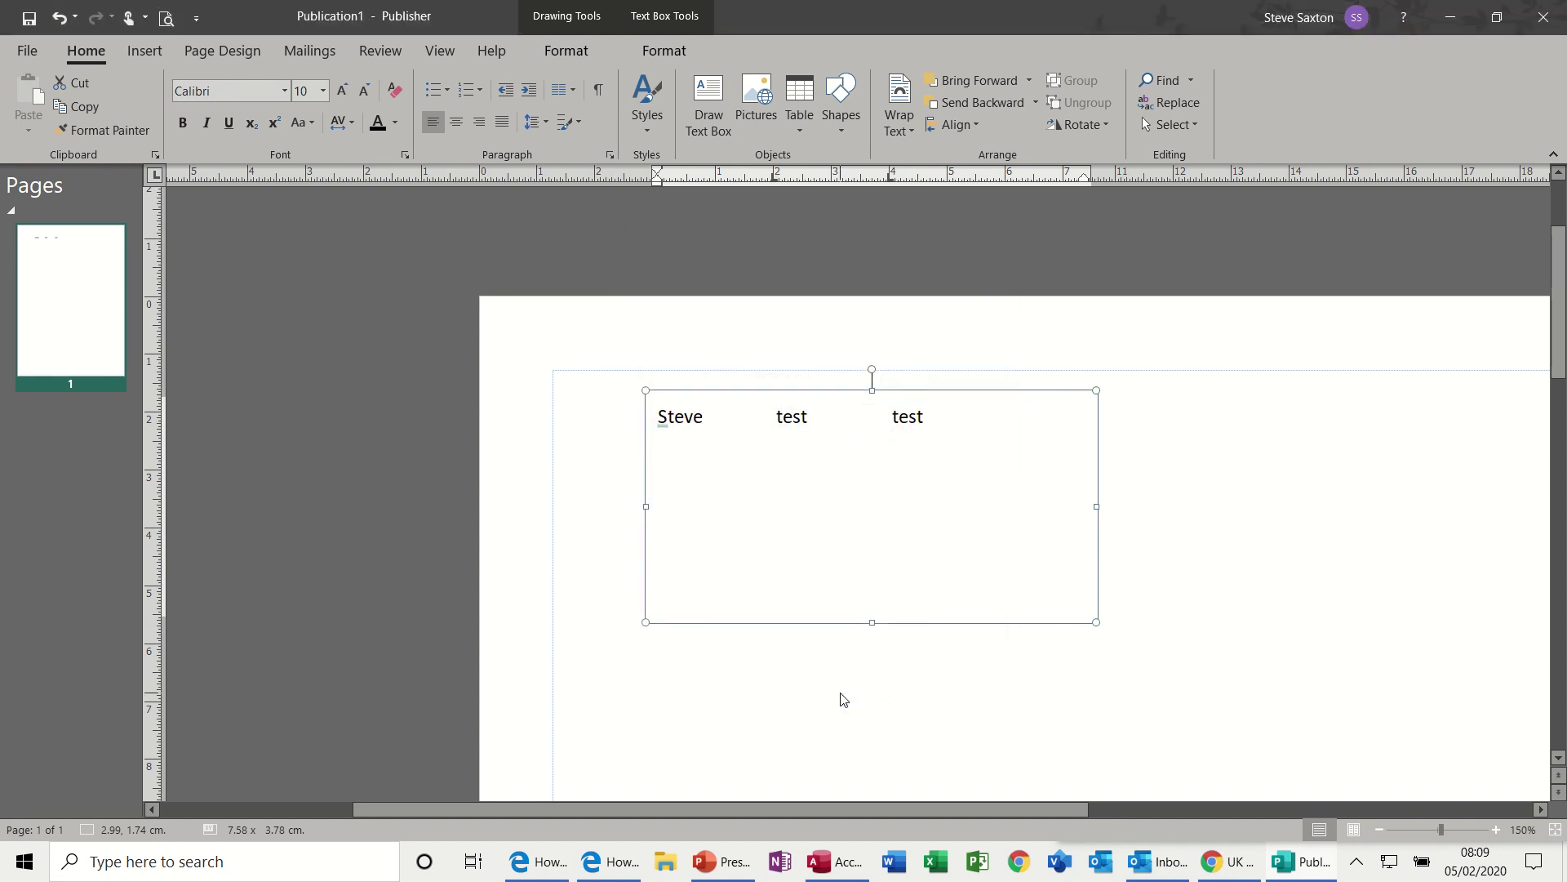
- Type two tabbed rows of a name, code and number (A1 123, B1 12), then delete the text box
{"action": "type", "text": "John"}
{"action": "key", "text": "Tab"}
{"action": "type", "text": "A1"}
{"action": "key", "text": "Tab"}
{"action": "type", "text": "123"}
{"action": "key", "text": "Return"}
{"action": "type", "text": "Dave\tB1"}
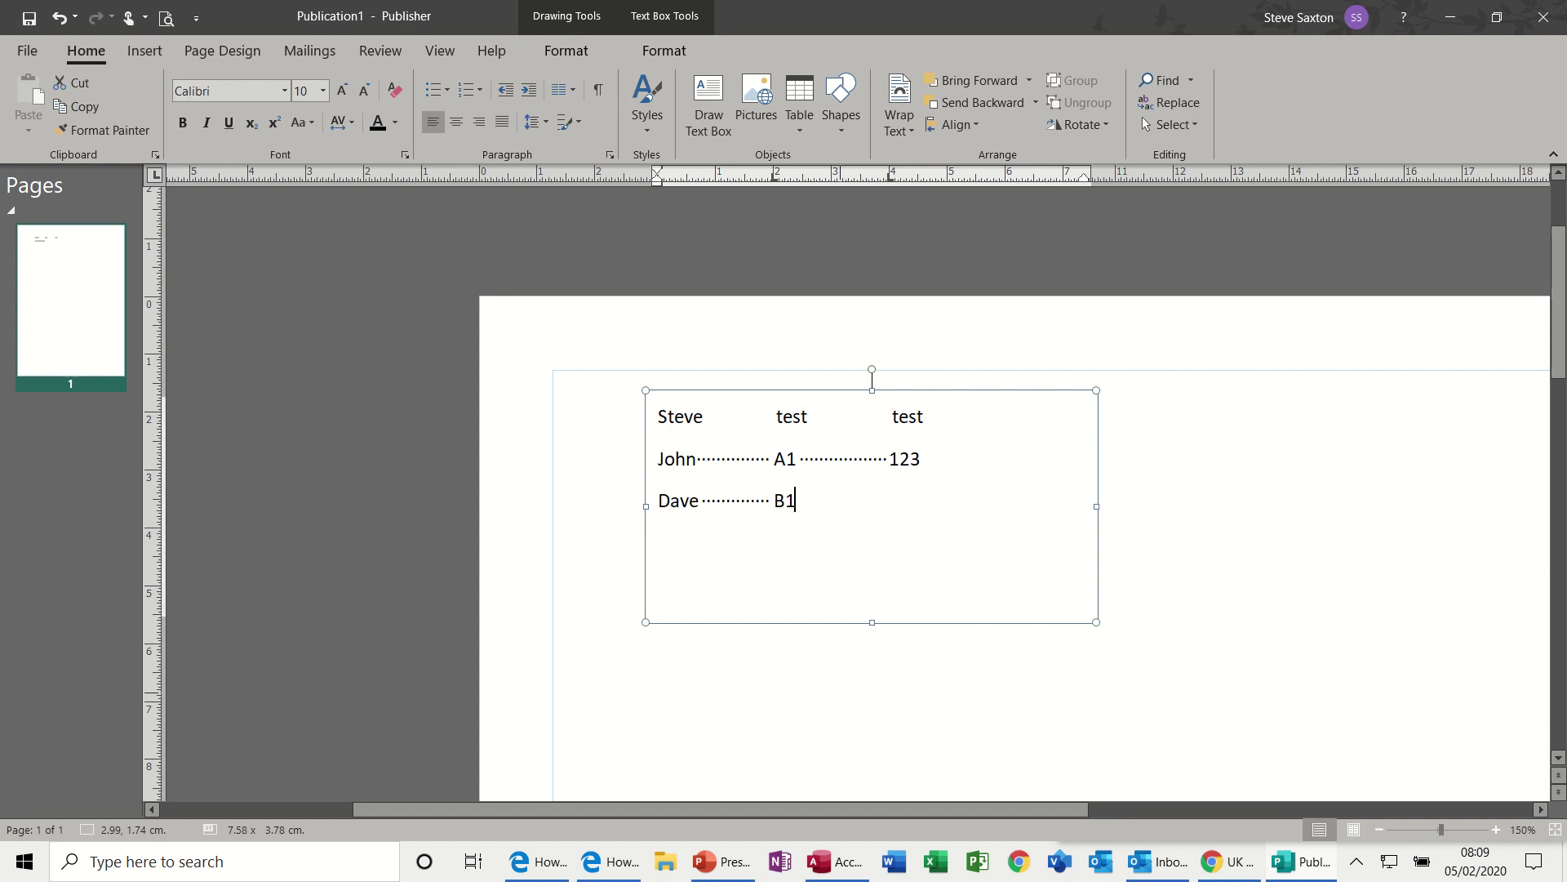
{"action": "key", "text": "Tab"}
{"action": "type", "text": "12"}
{"action": "left_click", "coordinate": [948, 393]}
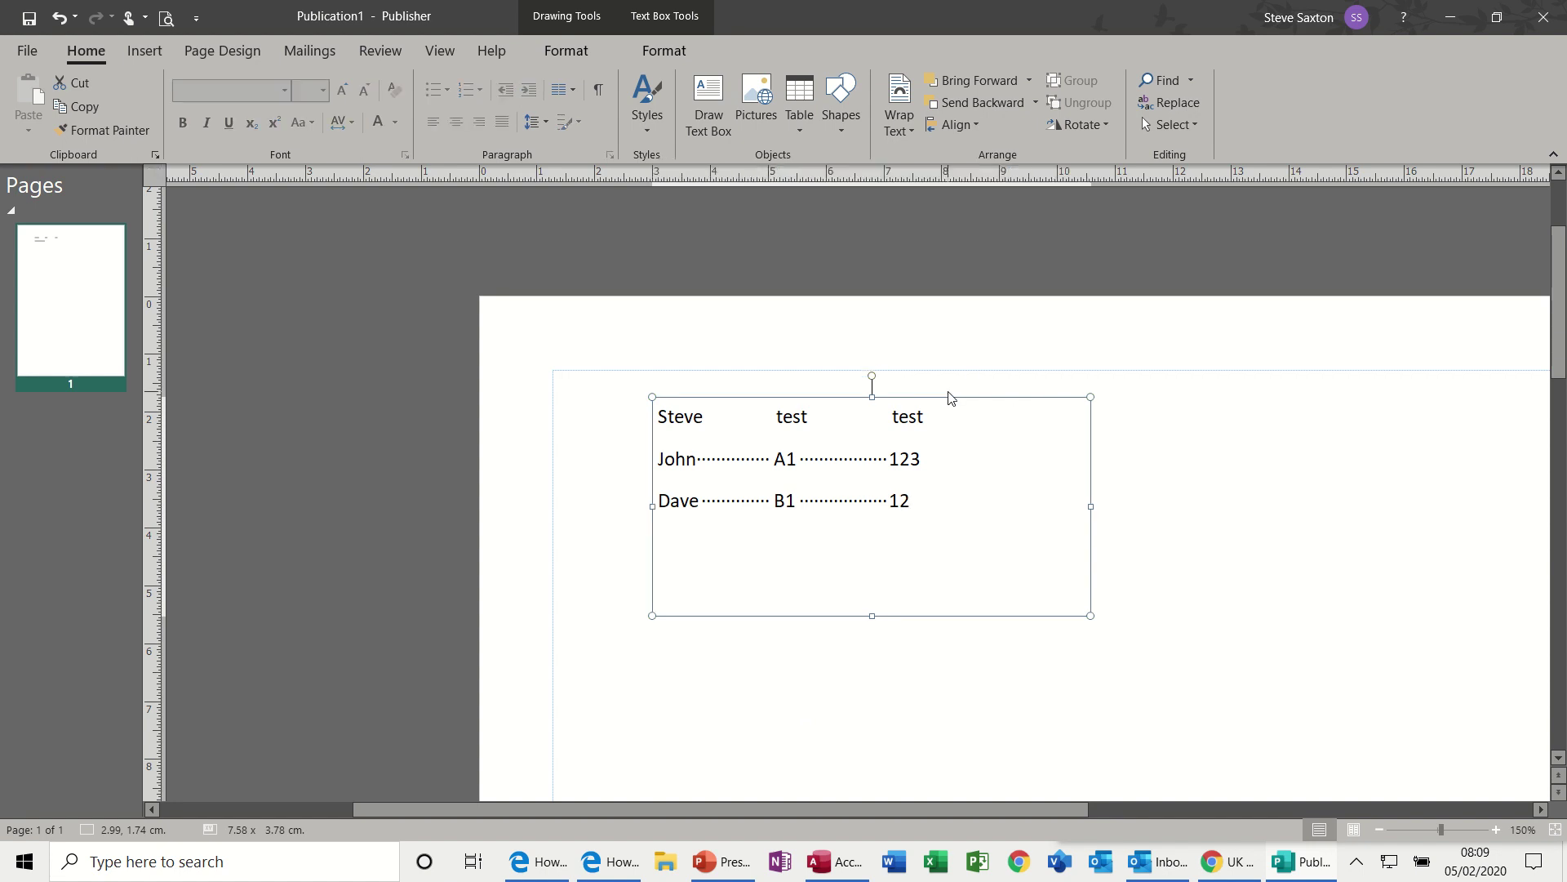
{"action": "key", "text": "Delete"}
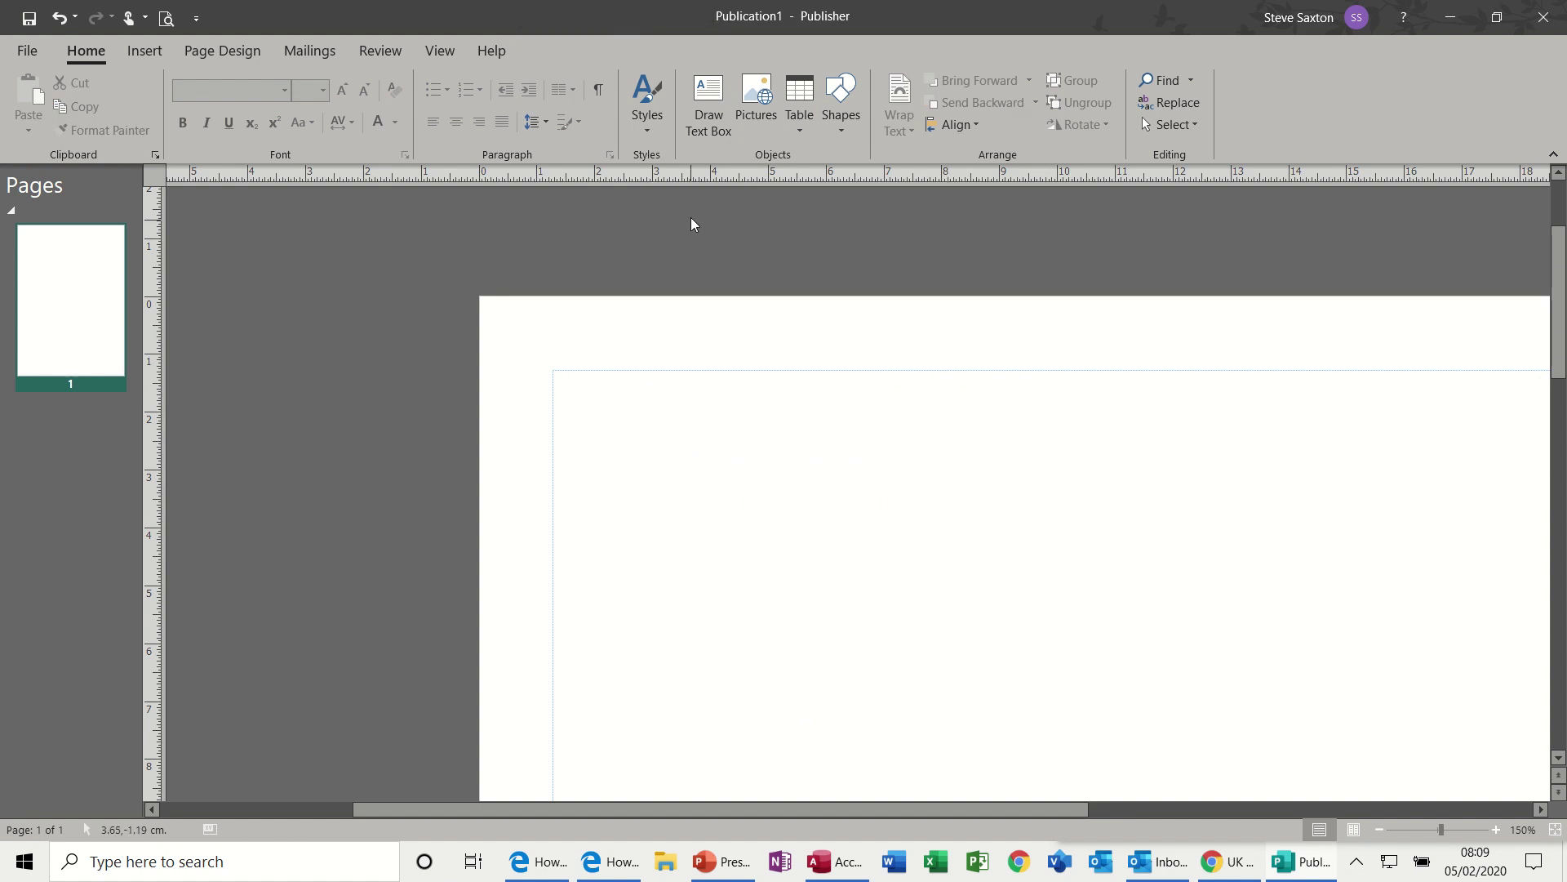
- Insert Blucher.jpg from the PHOTOS Waterloo folder and shrink it to about 2.77 x 3.42 cm at the top left
{"action": "left_click", "coordinate": [760, 108]}
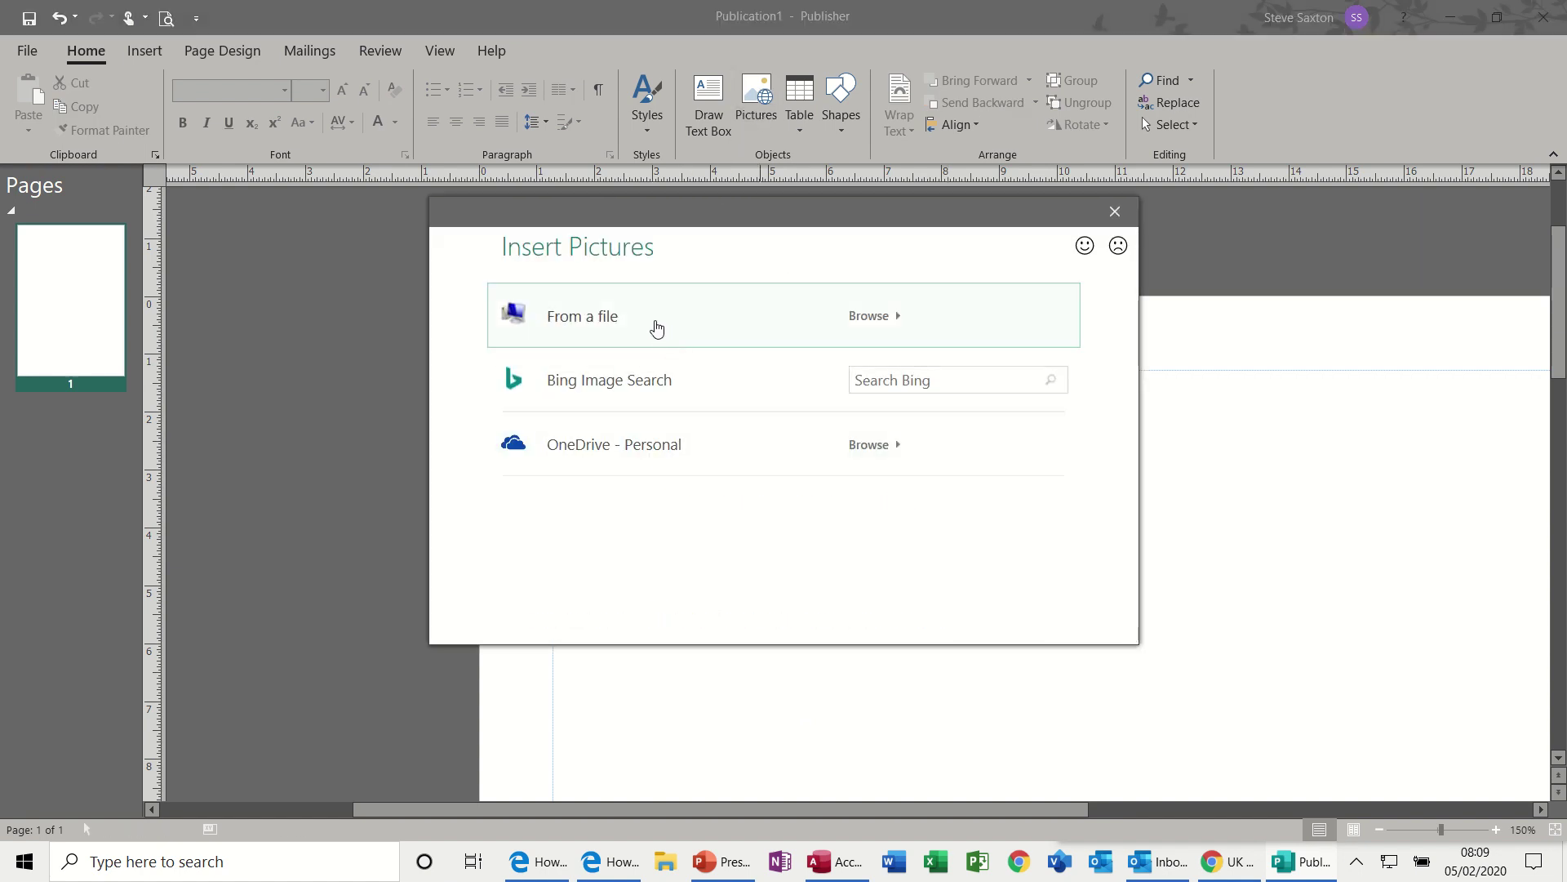
{"action": "left_click", "coordinate": [657, 326]}
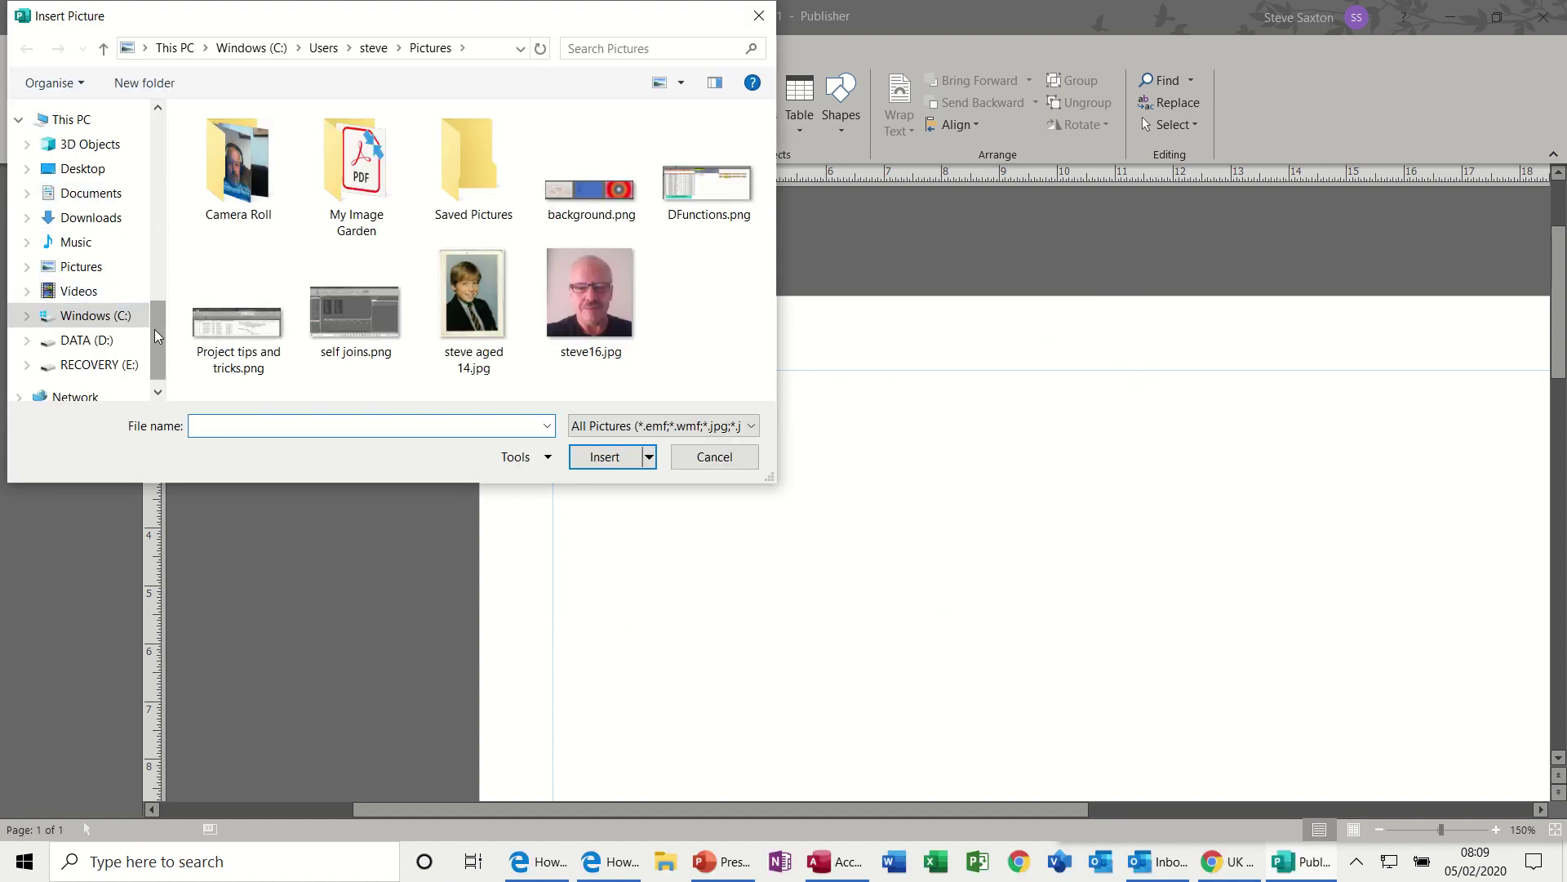
{"action": "left_click_drag", "start_coordinate": [157, 335], "coordinate": [157, 179]}
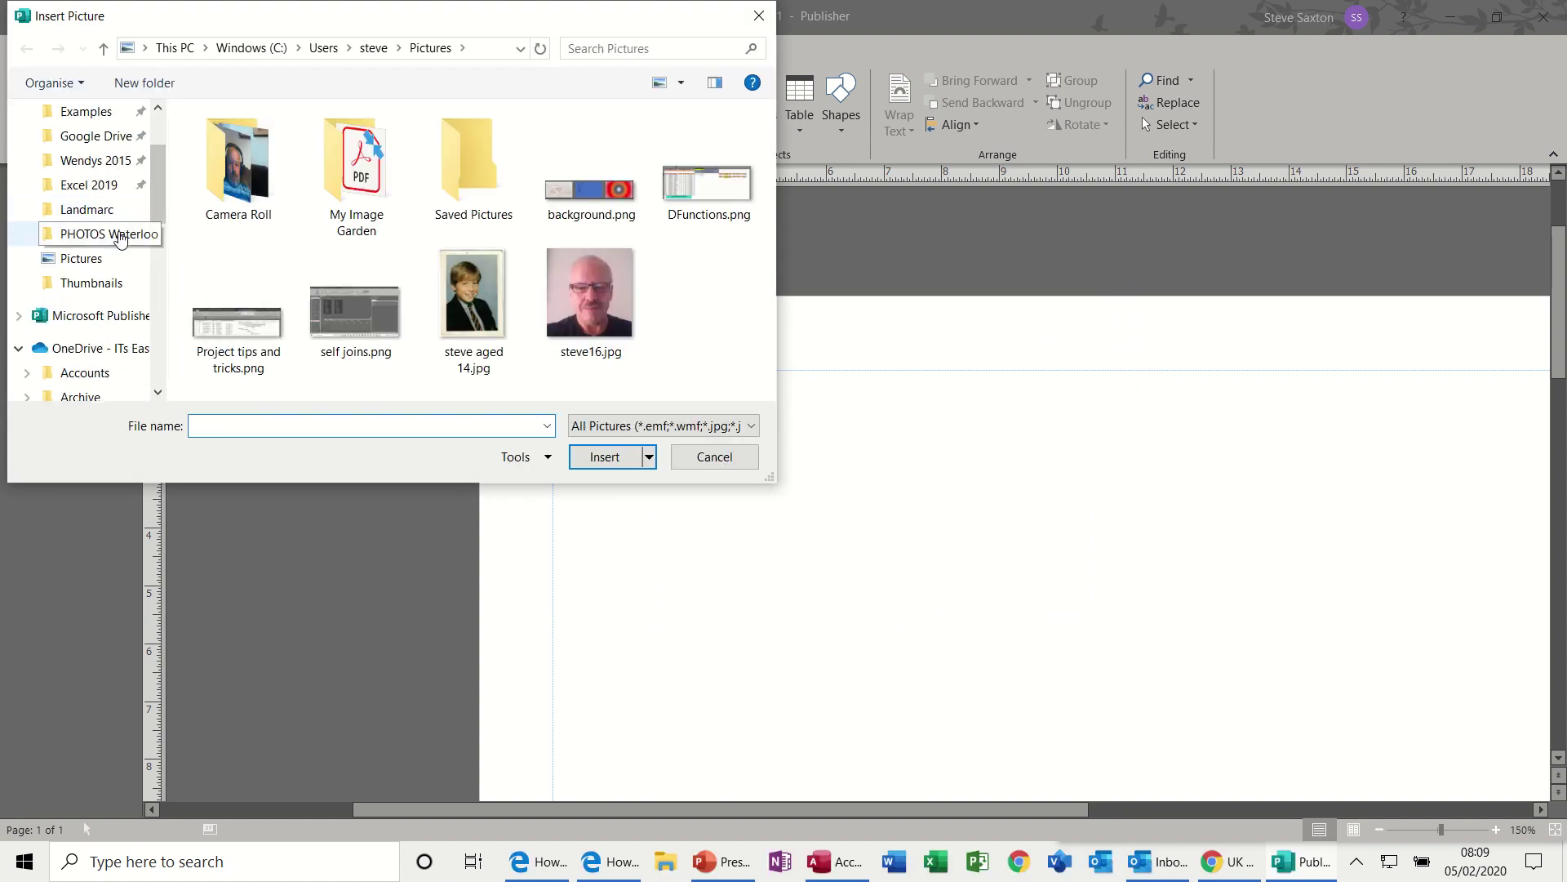
{"action": "left_click", "coordinate": [115, 236]}
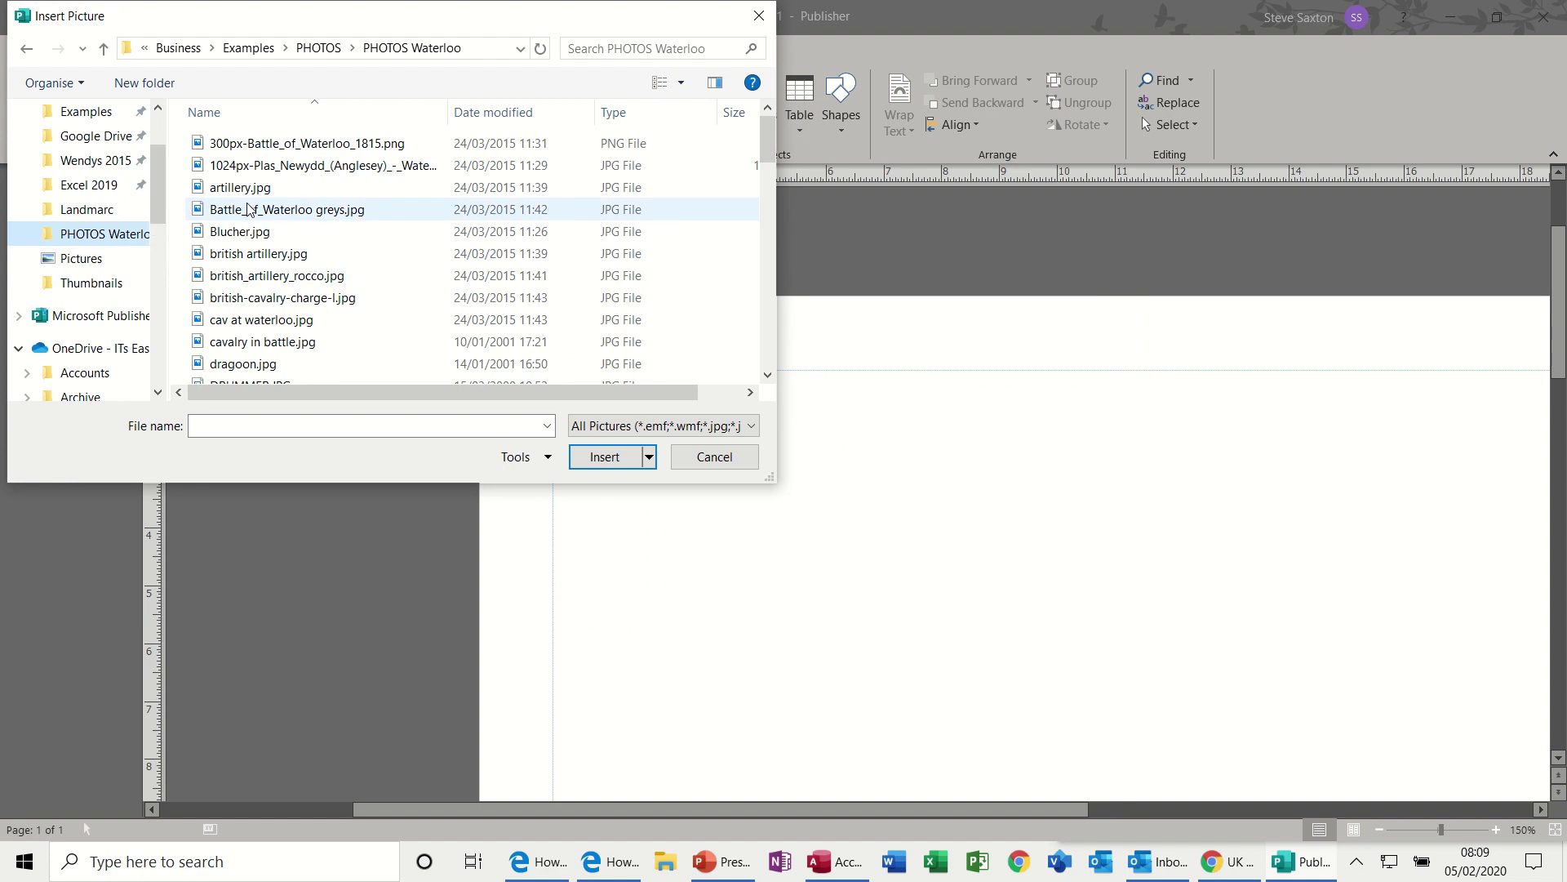
{"action": "double_click", "coordinate": [239, 232]}
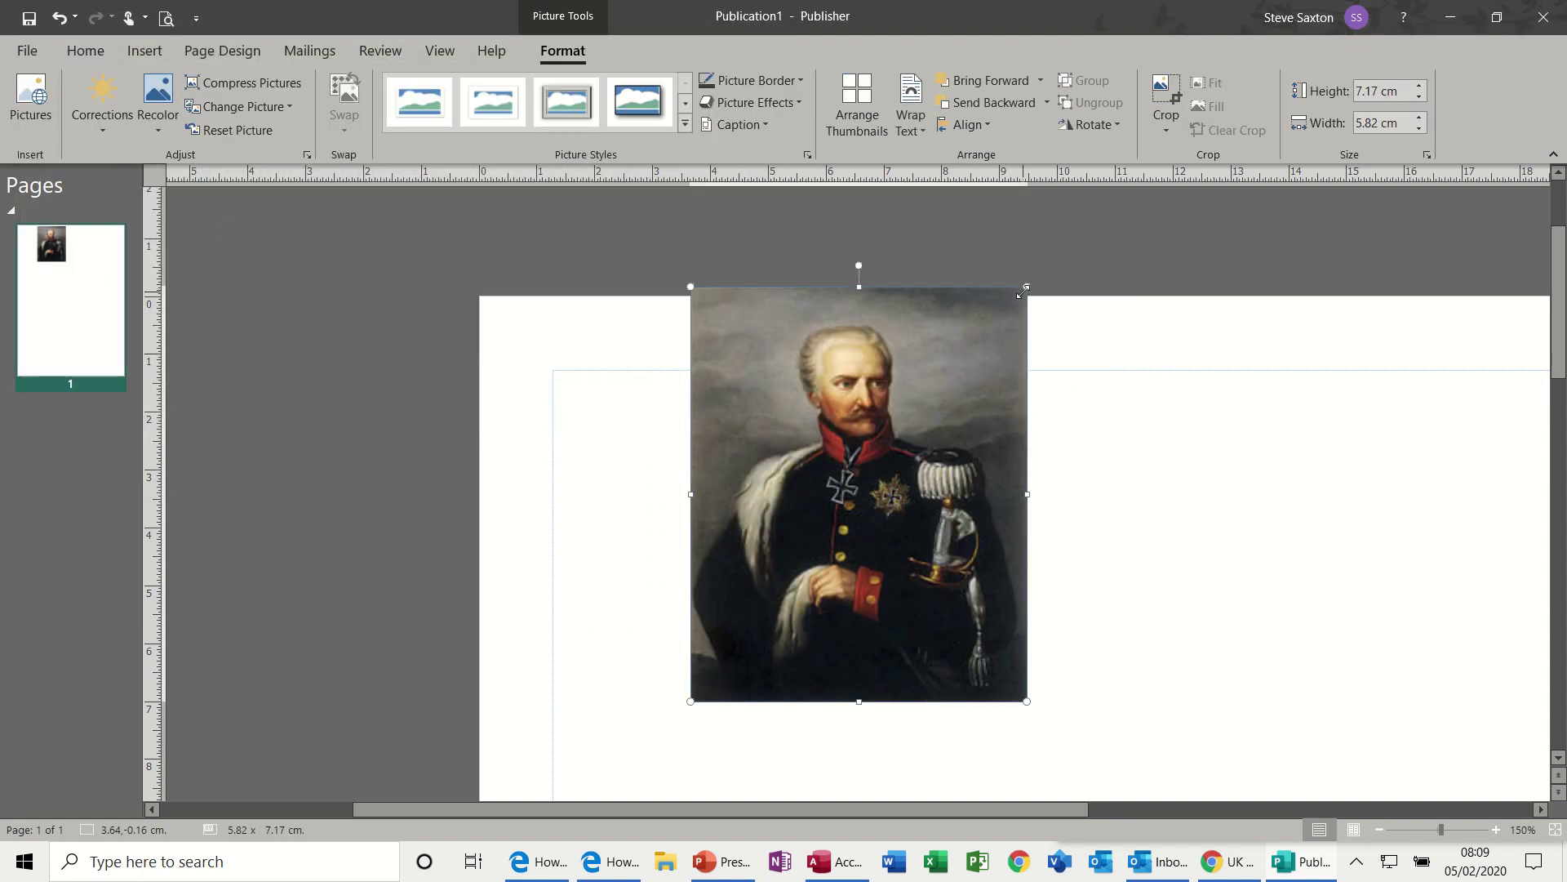
{"action": "left_click_drag", "start_coordinate": [1027, 286], "coordinate": [732, 408]}
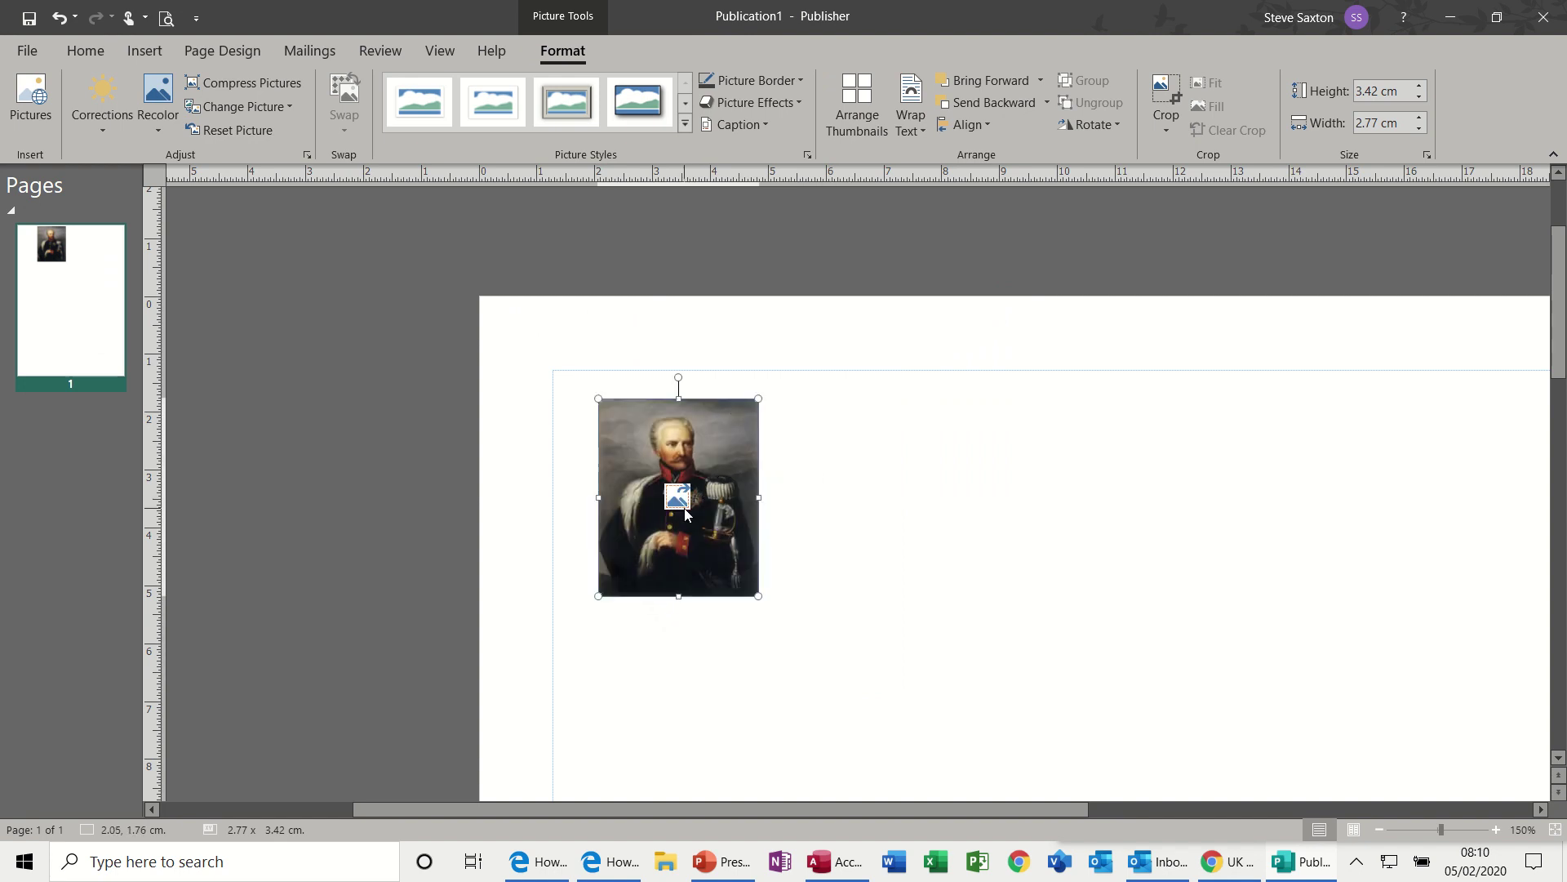
{"action": "left_click", "coordinate": [916, 427]}
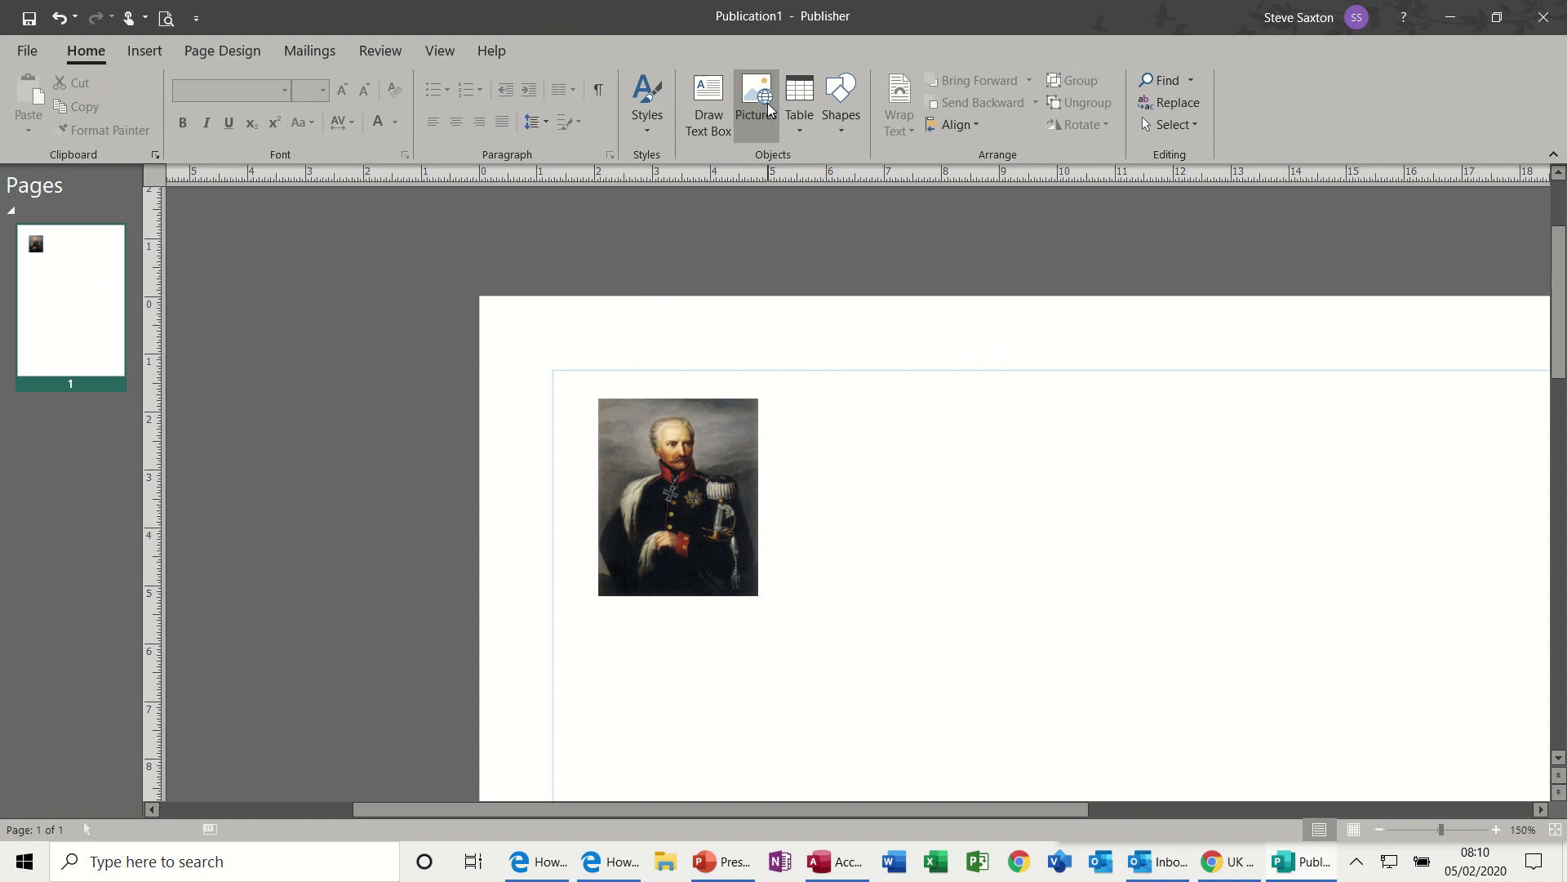
- Insert dragoon.jpg and shrink it to about 1.73 × 5.33 cm beside the portrait
{"action": "left_click", "coordinate": [768, 108]}
{"action": "left_click", "coordinate": [614, 319]}
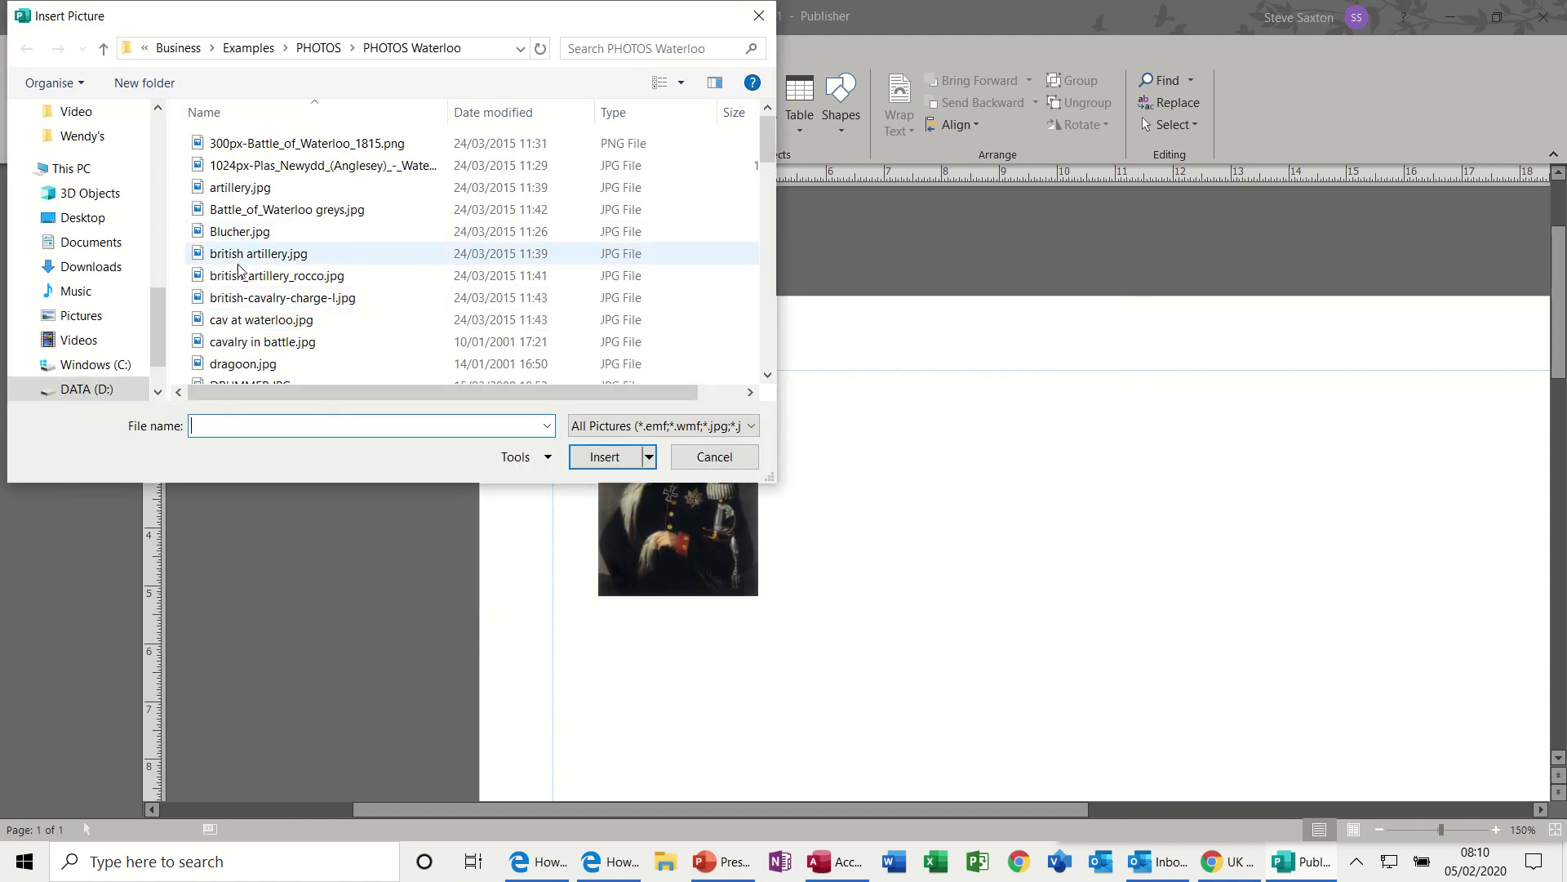
{"action": "left_click", "coordinate": [300, 367]}
{"action": "double_click", "coordinate": [301, 367]}
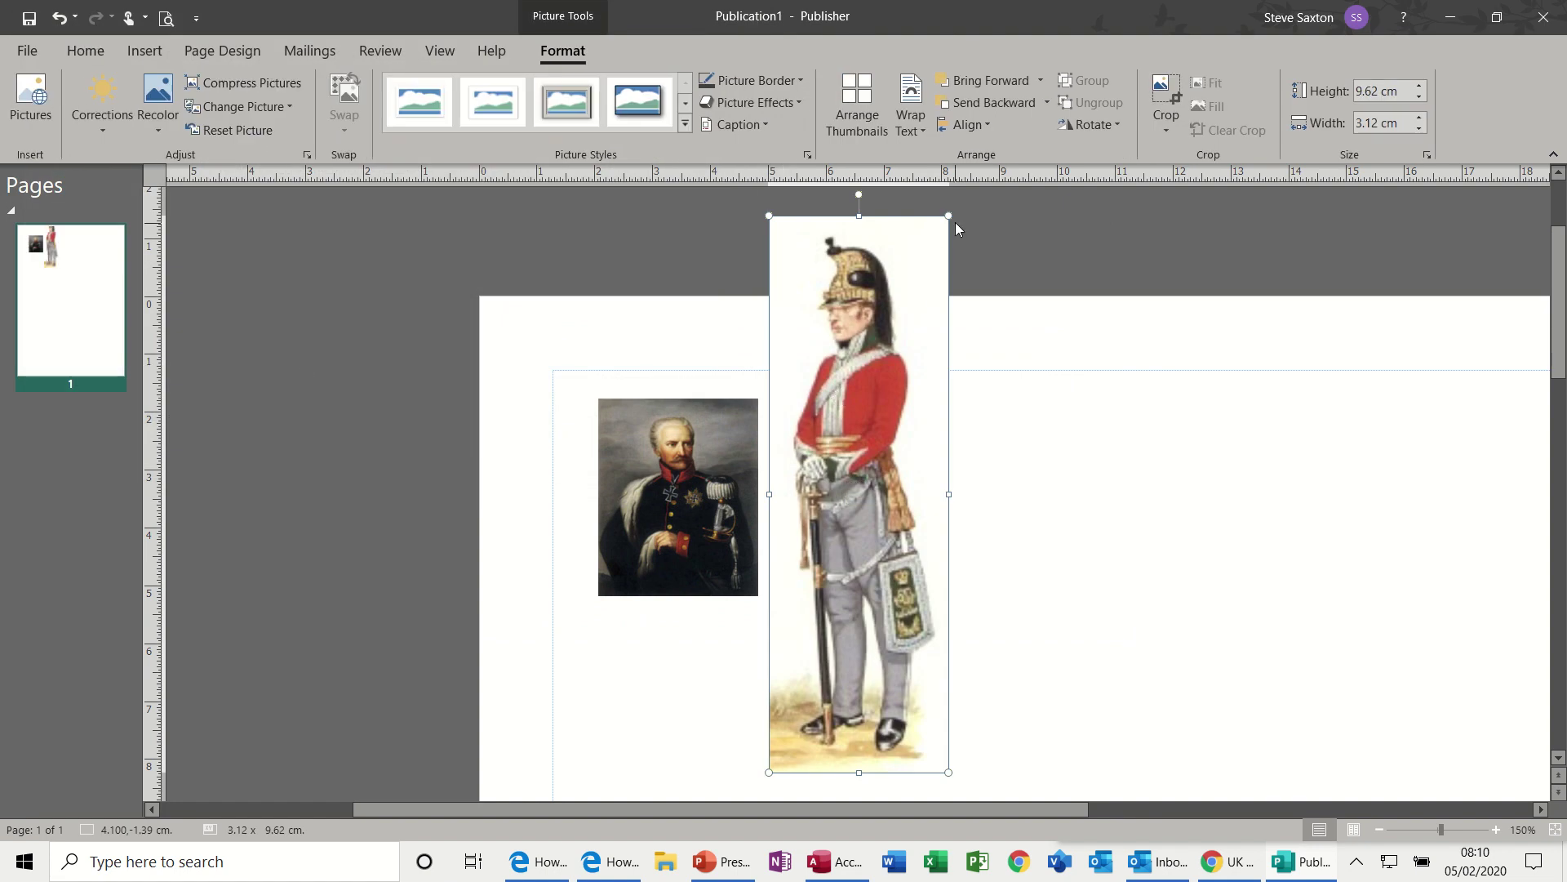
{"action": "left_click_drag", "start_coordinate": [951, 215], "coordinate": [1035, 424]}
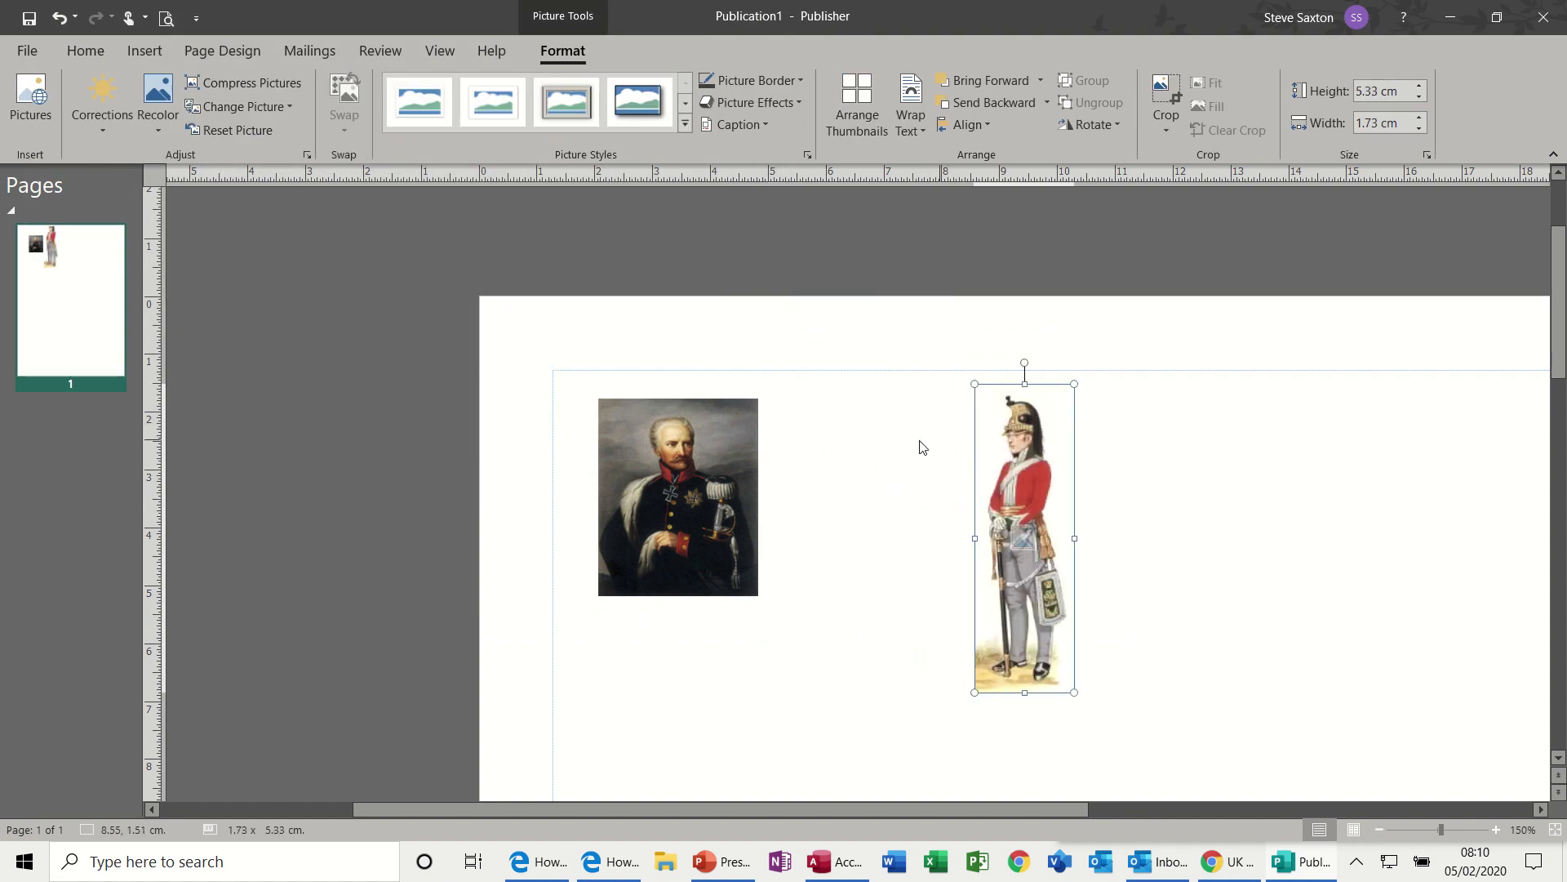
{"action": "left_click", "coordinate": [689, 492]}
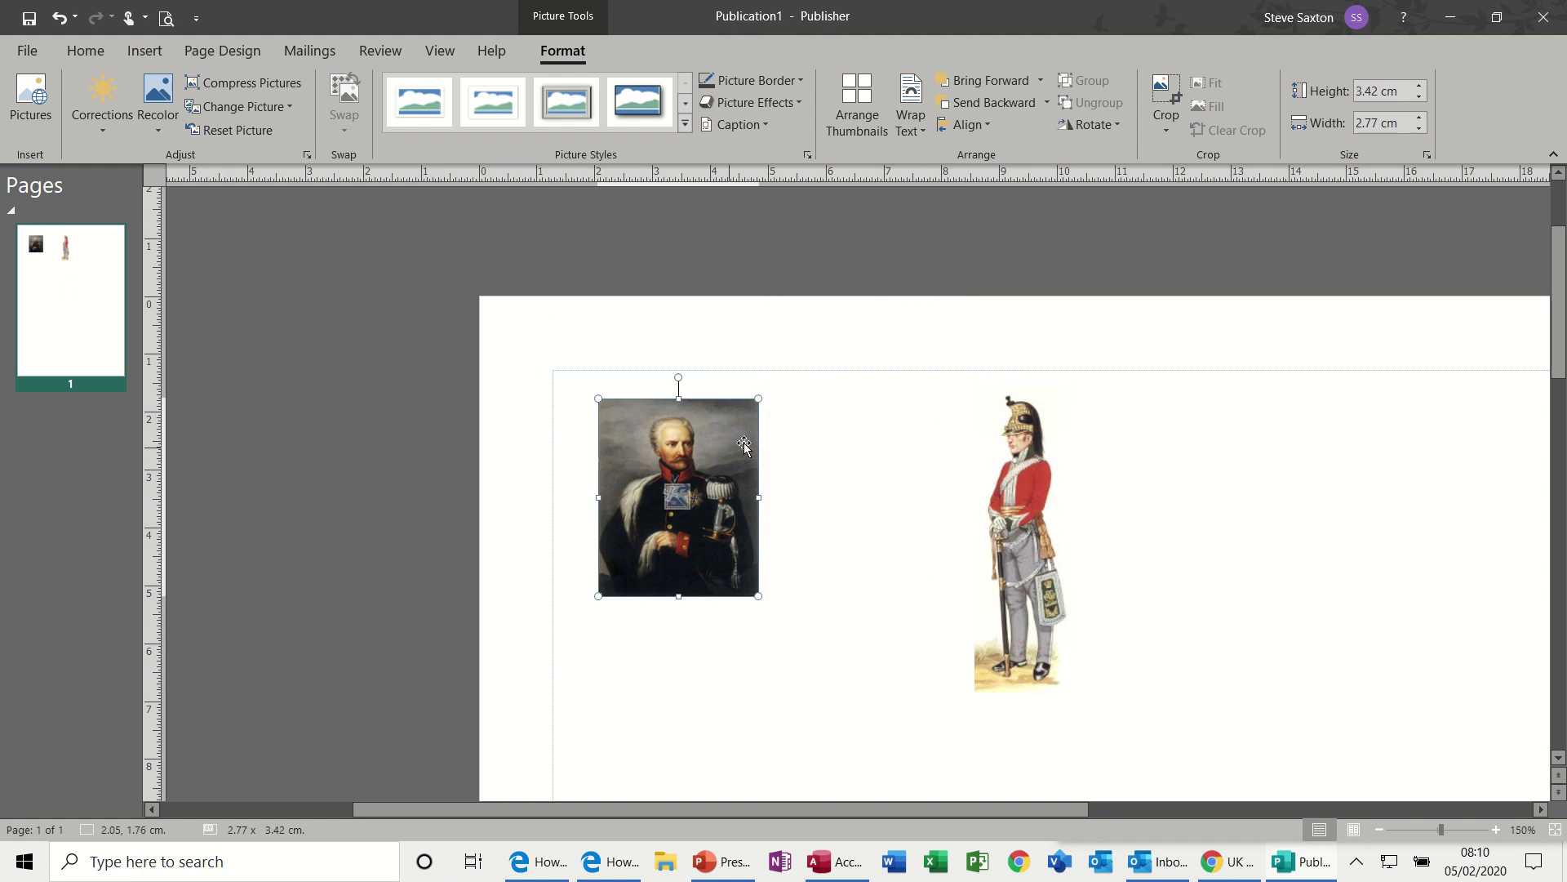
- Swap the portrait and dragoon pictures so each fills the other's frame
{"action": "left_click", "coordinate": [1019, 416], "text": "shift"}
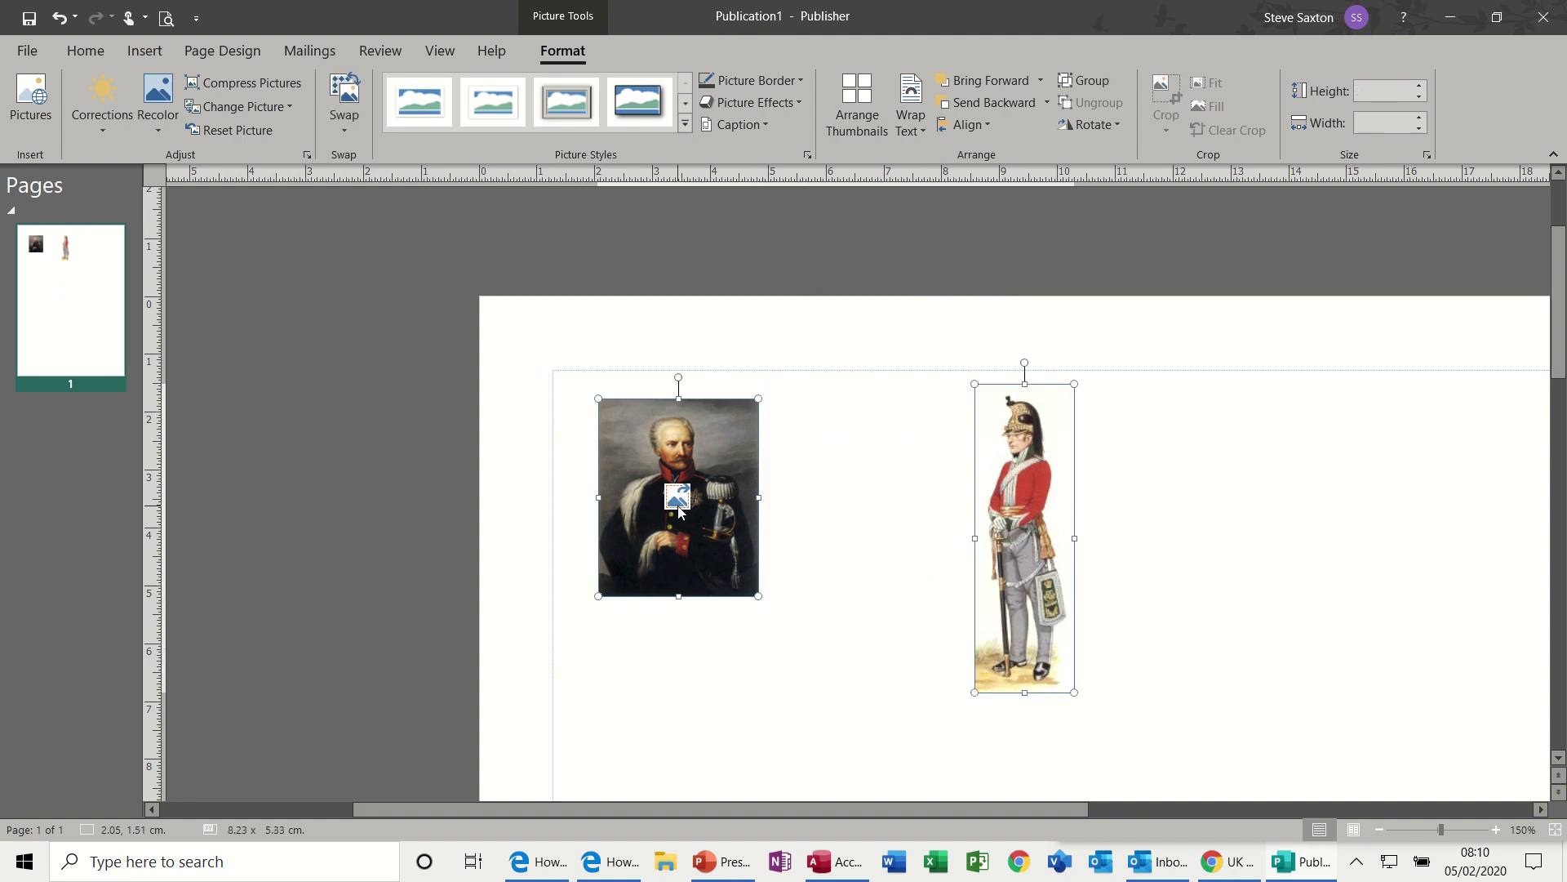
{"action": "left_click", "coordinate": [678, 500]}
{"action": "mouse_move", "coordinate": [678, 500]}
{"action": "left_mouse_down"}
{"action": "mouse_move", "coordinate": [1035, 547]}
{"action": "mouse_move", "coordinate": [676, 494]}
{"action": "mouse_move", "coordinate": [685, 508]}
{"action": "left_mouse_up"}
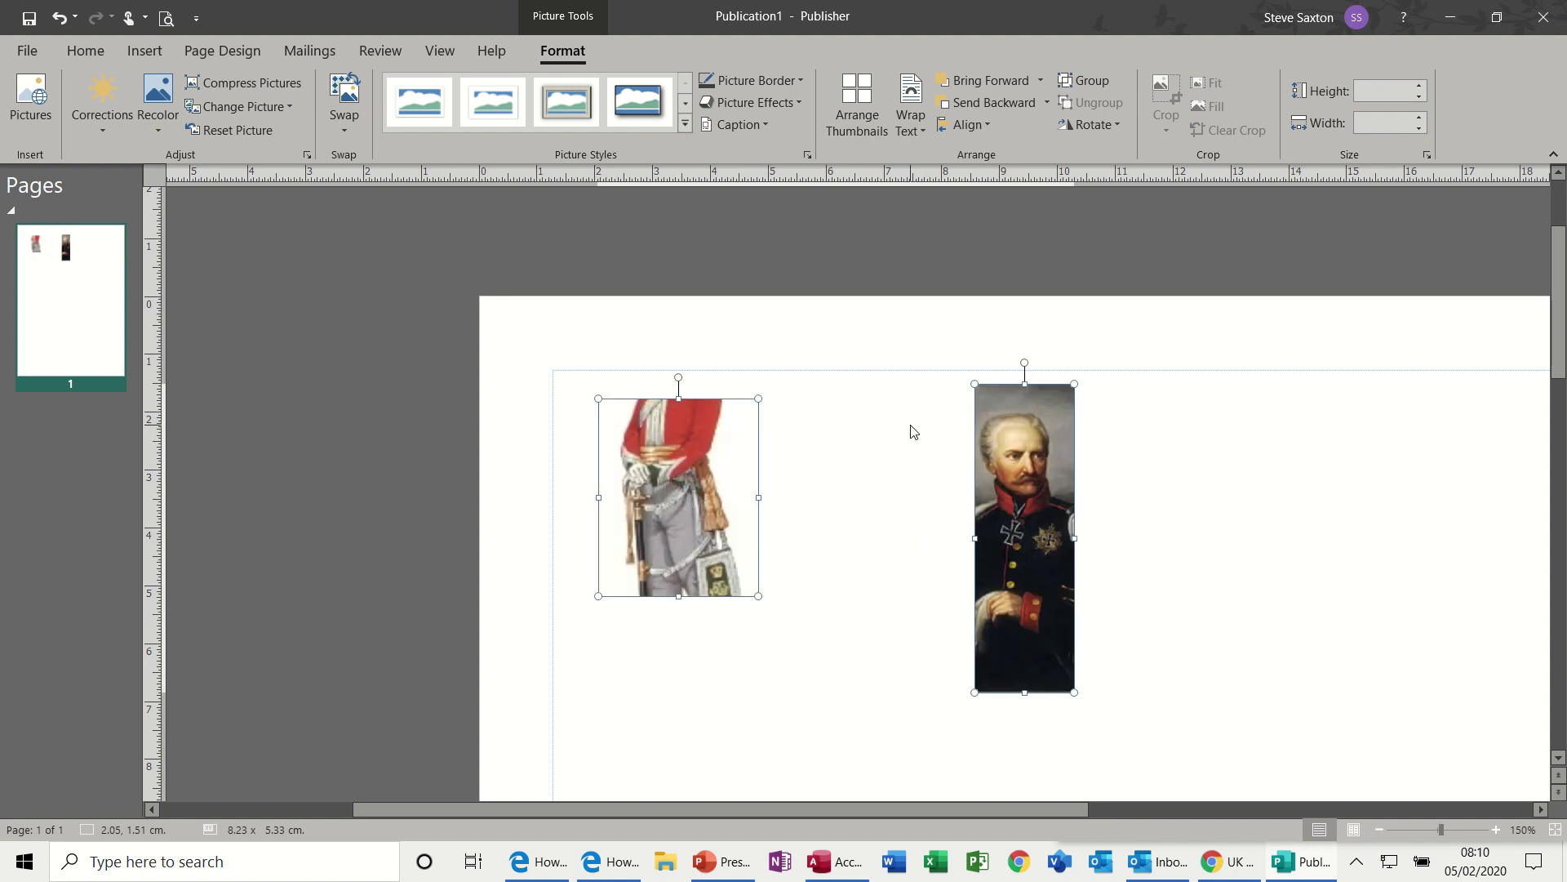
{"action": "mouse_move", "coordinate": [678, 489]}
{"action": "left_click_drag", "start_coordinate": [550, 347], "coordinate": [1199, 719]}
- Delete both pictures and insert an empty 4×4 table near the page top
{"action": "key", "text": "Delete"}
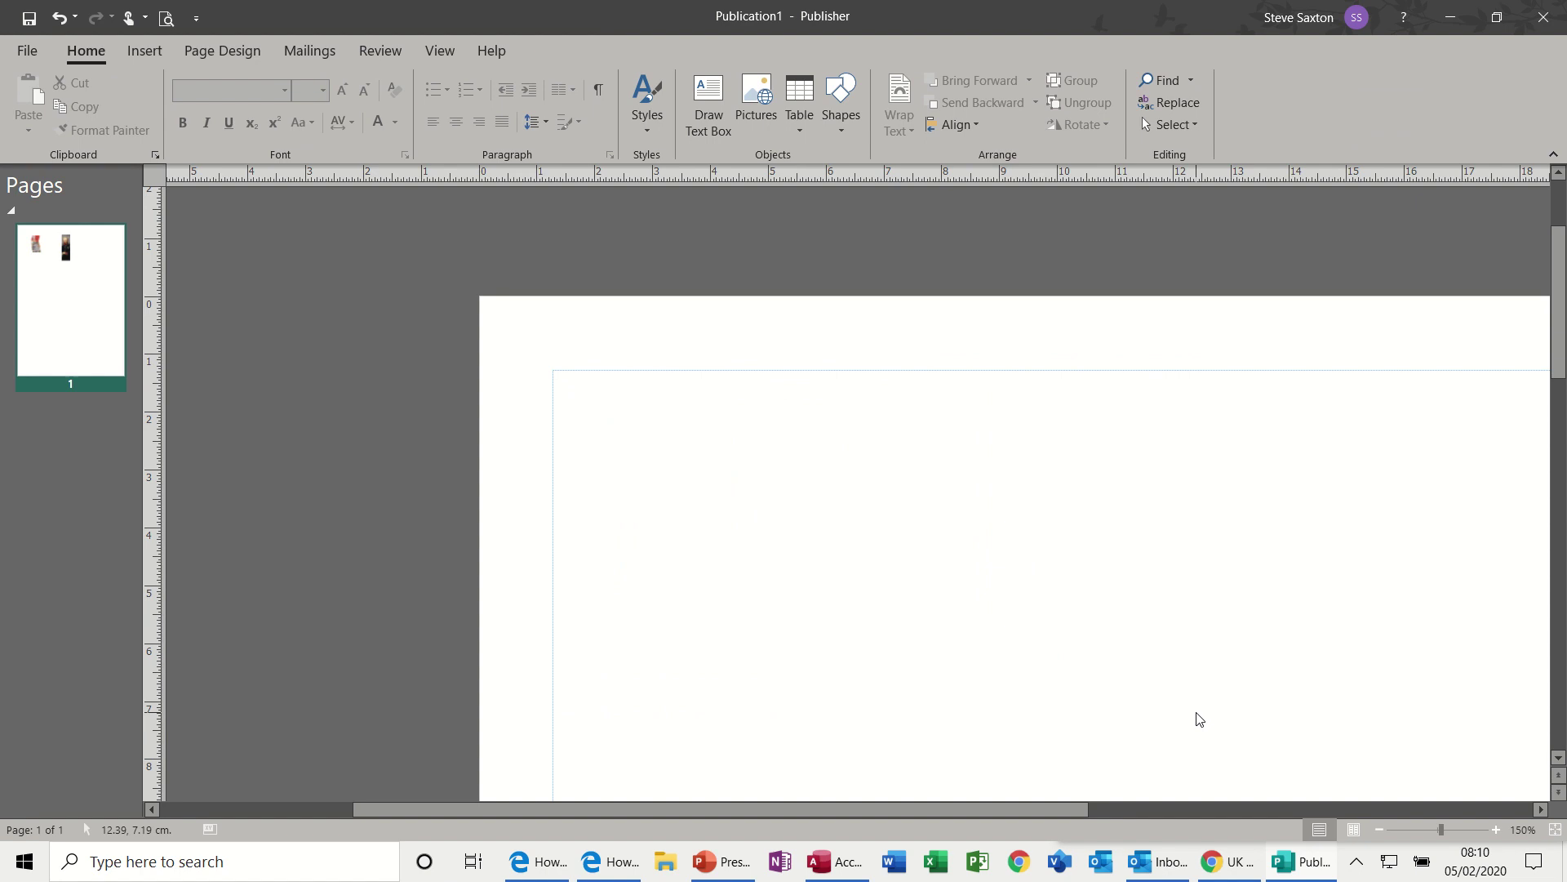
{"action": "left_click", "coordinate": [801, 131]}
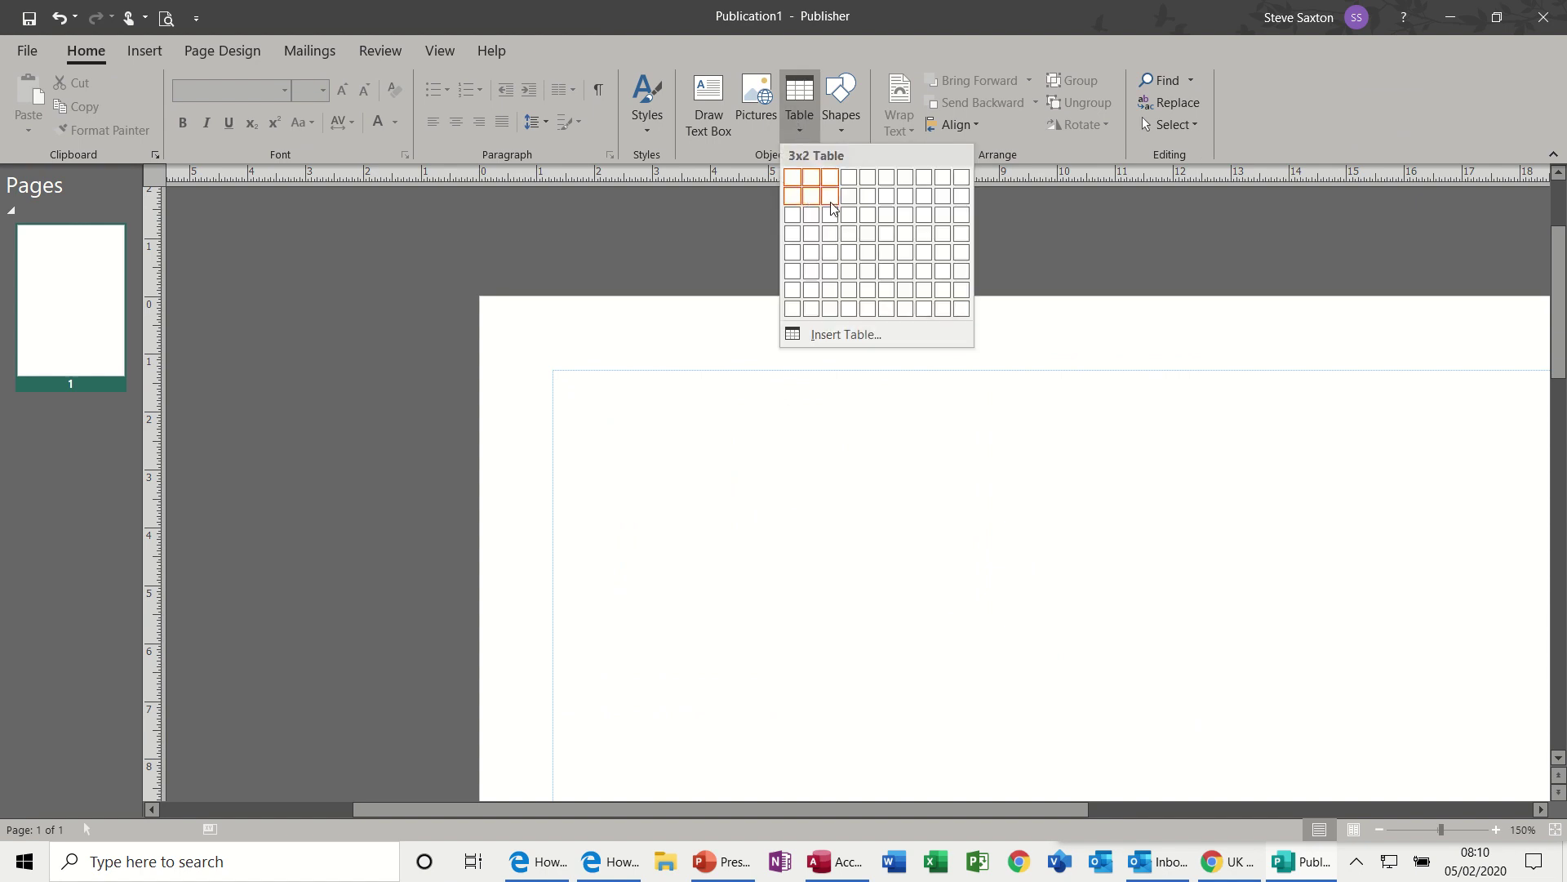
{"action": "left_click", "coordinate": [846, 234]}
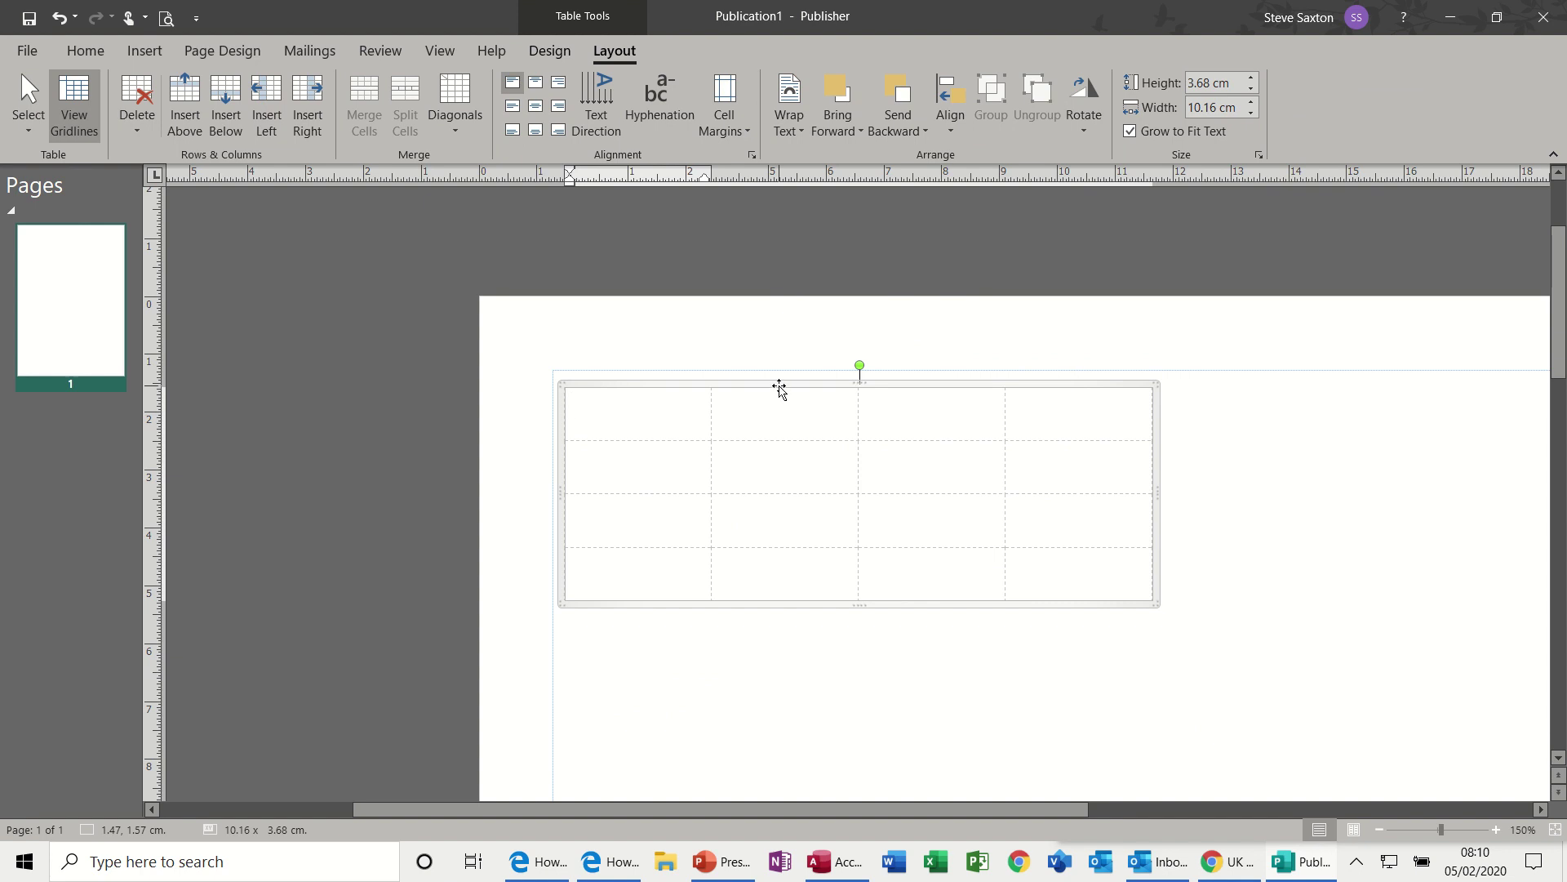
{"action": "left_click", "coordinate": [553, 56]}
- Apply the orange table style with black header and fill the four middle cells yellow
{"action": "left_click", "coordinate": [751, 124]}
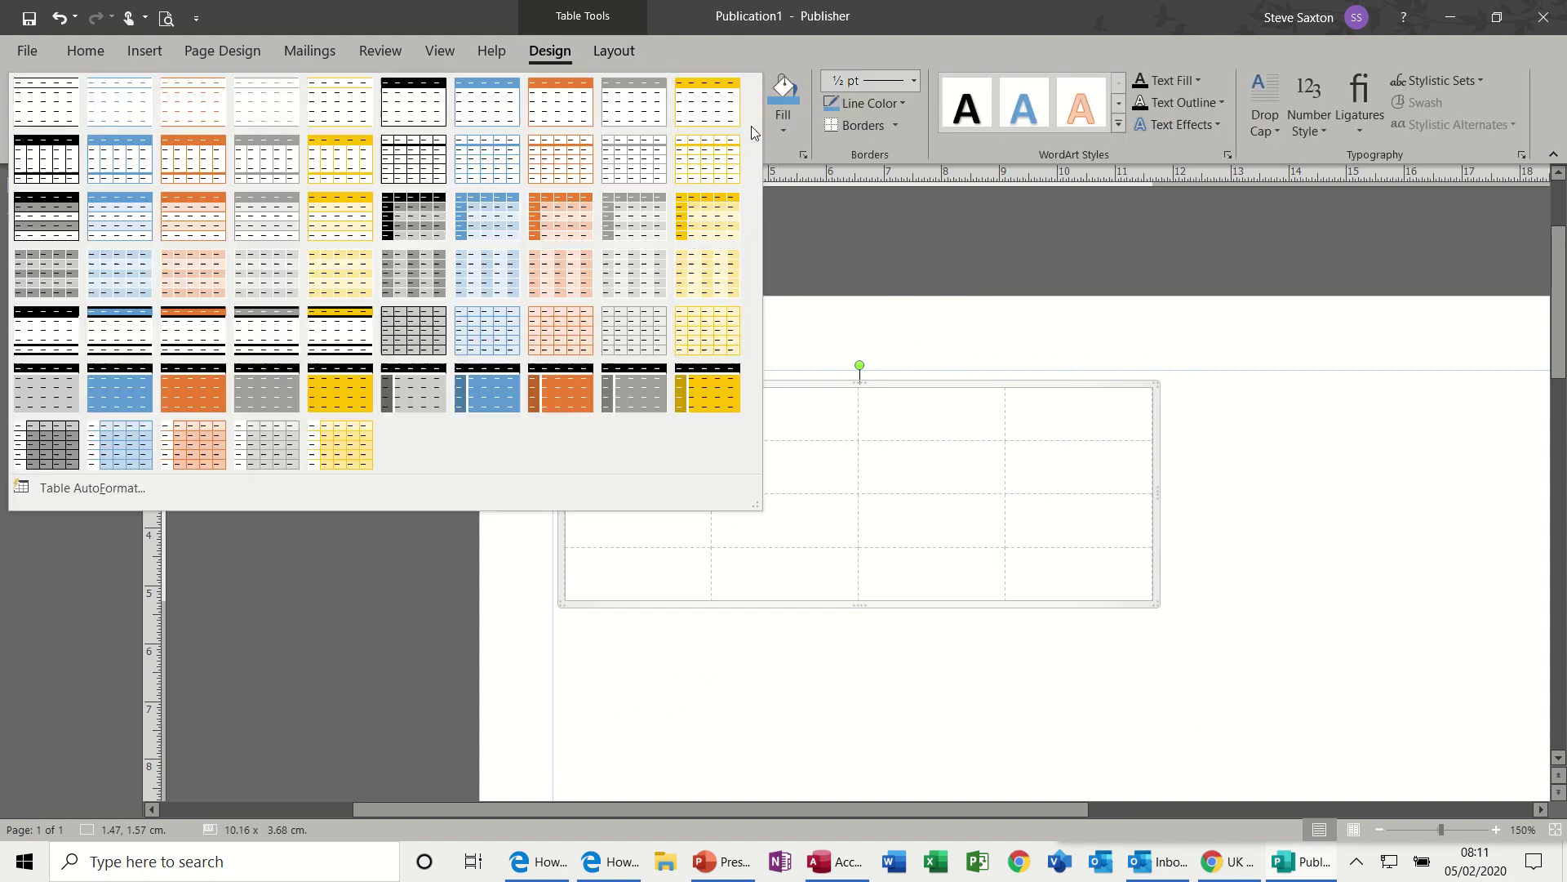
{"action": "left_click", "coordinate": [547, 390]}
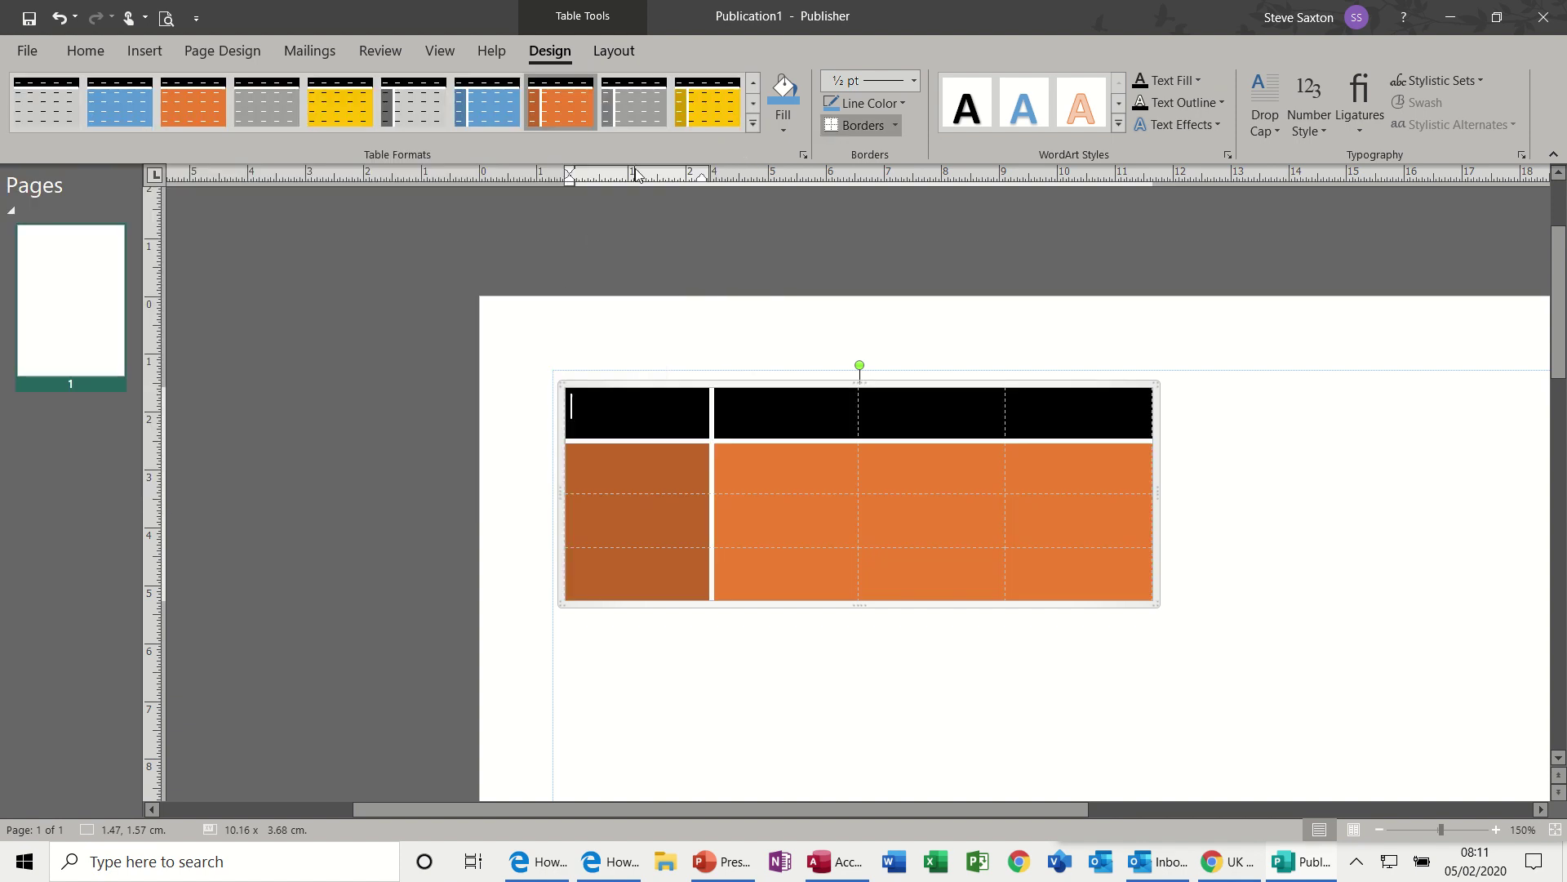
{"action": "left_click_drag", "start_coordinate": [733, 473], "coordinate": [914, 499]}
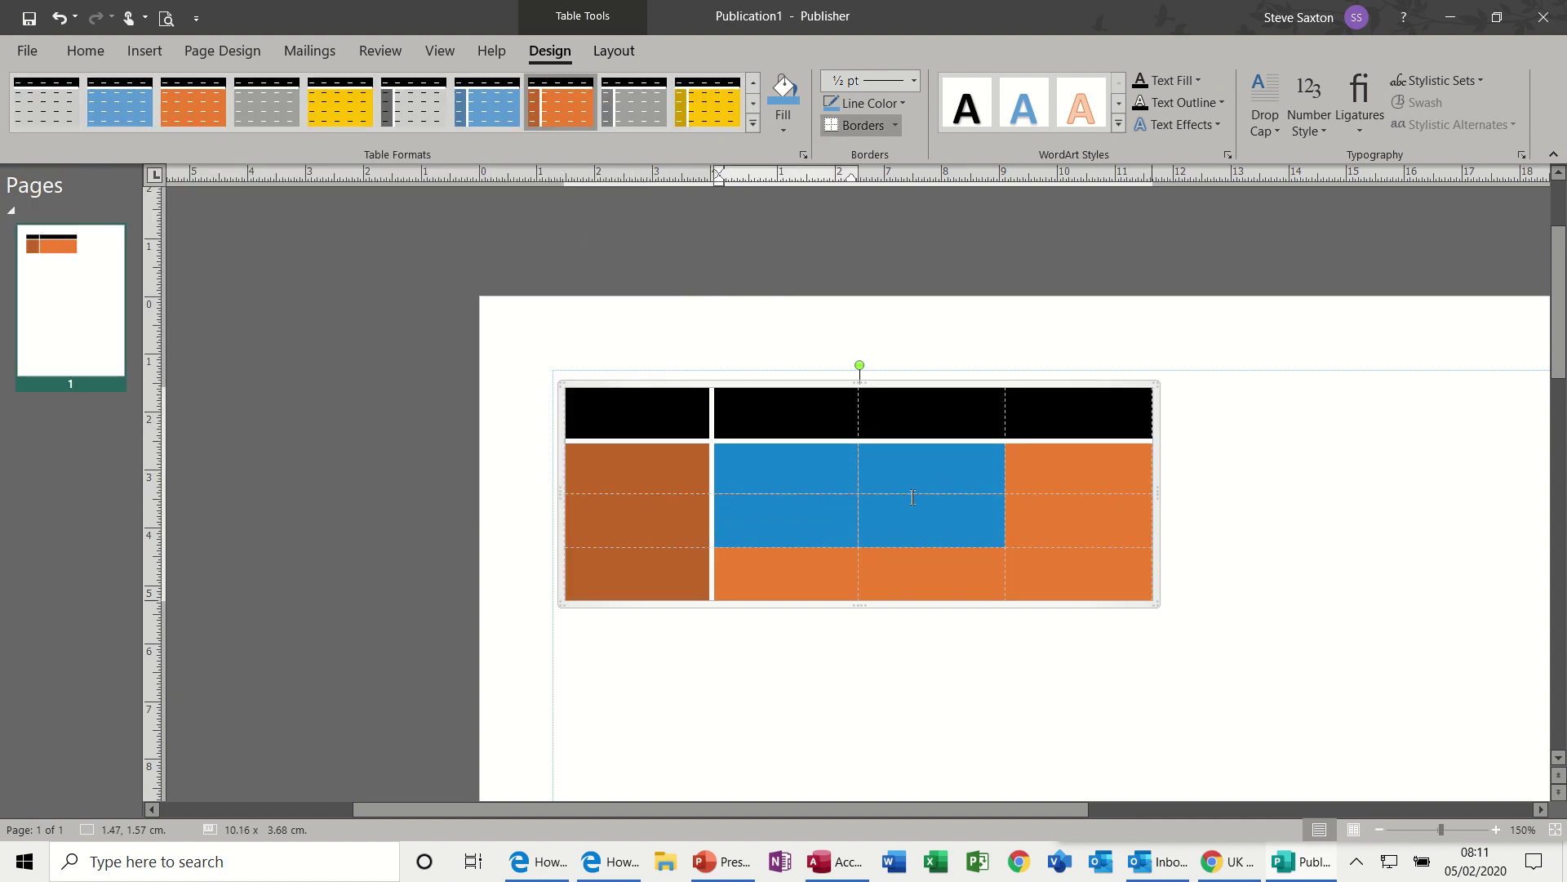
{"action": "left_click", "coordinate": [782, 124]}
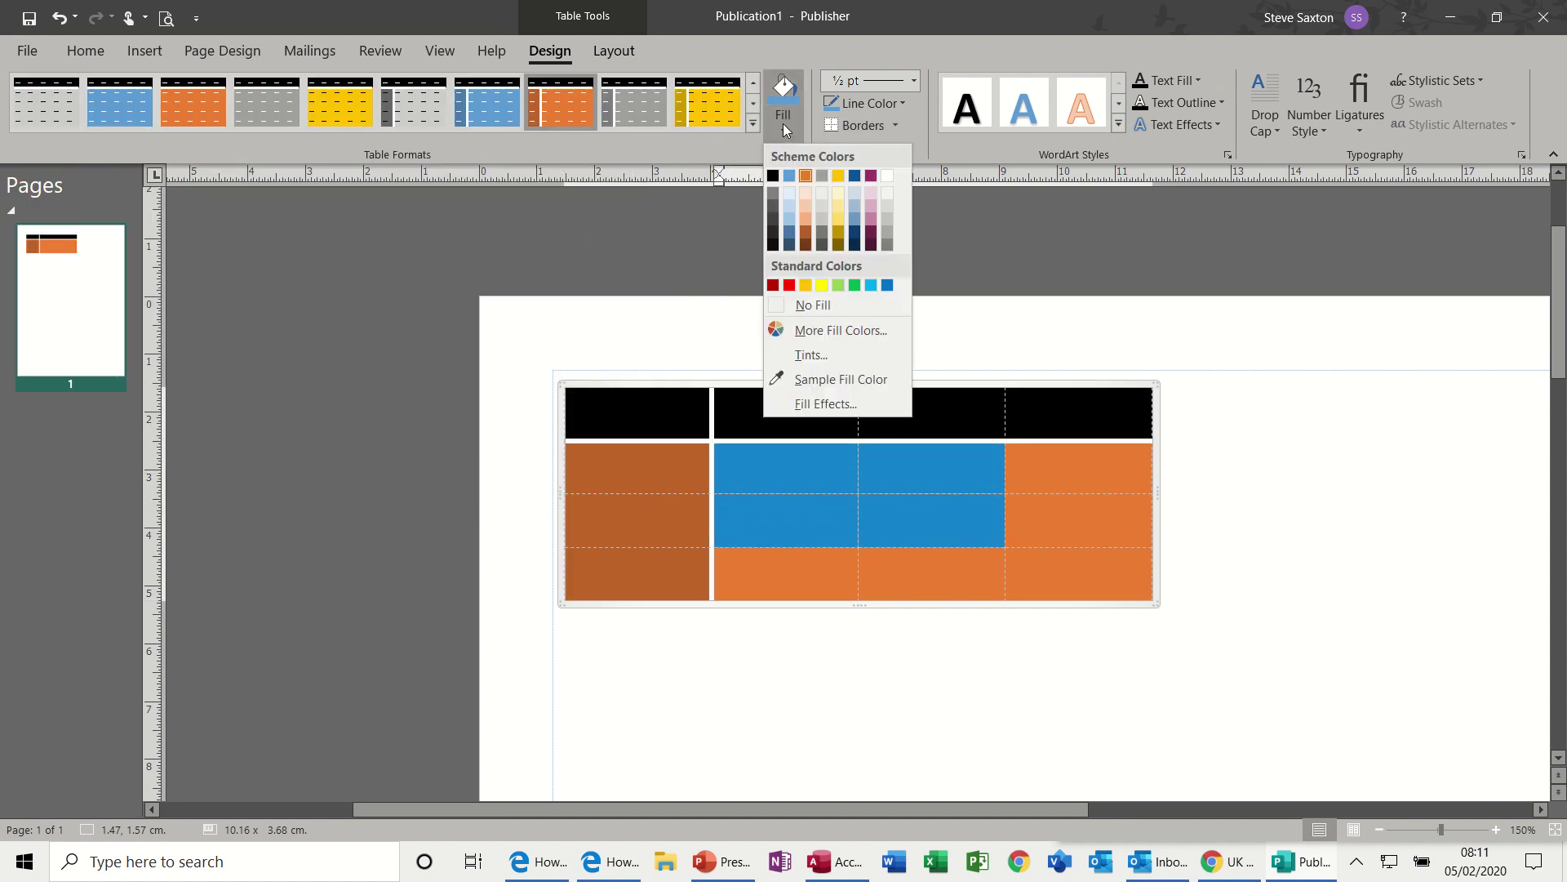
{"action": "left_click", "coordinate": [821, 285]}
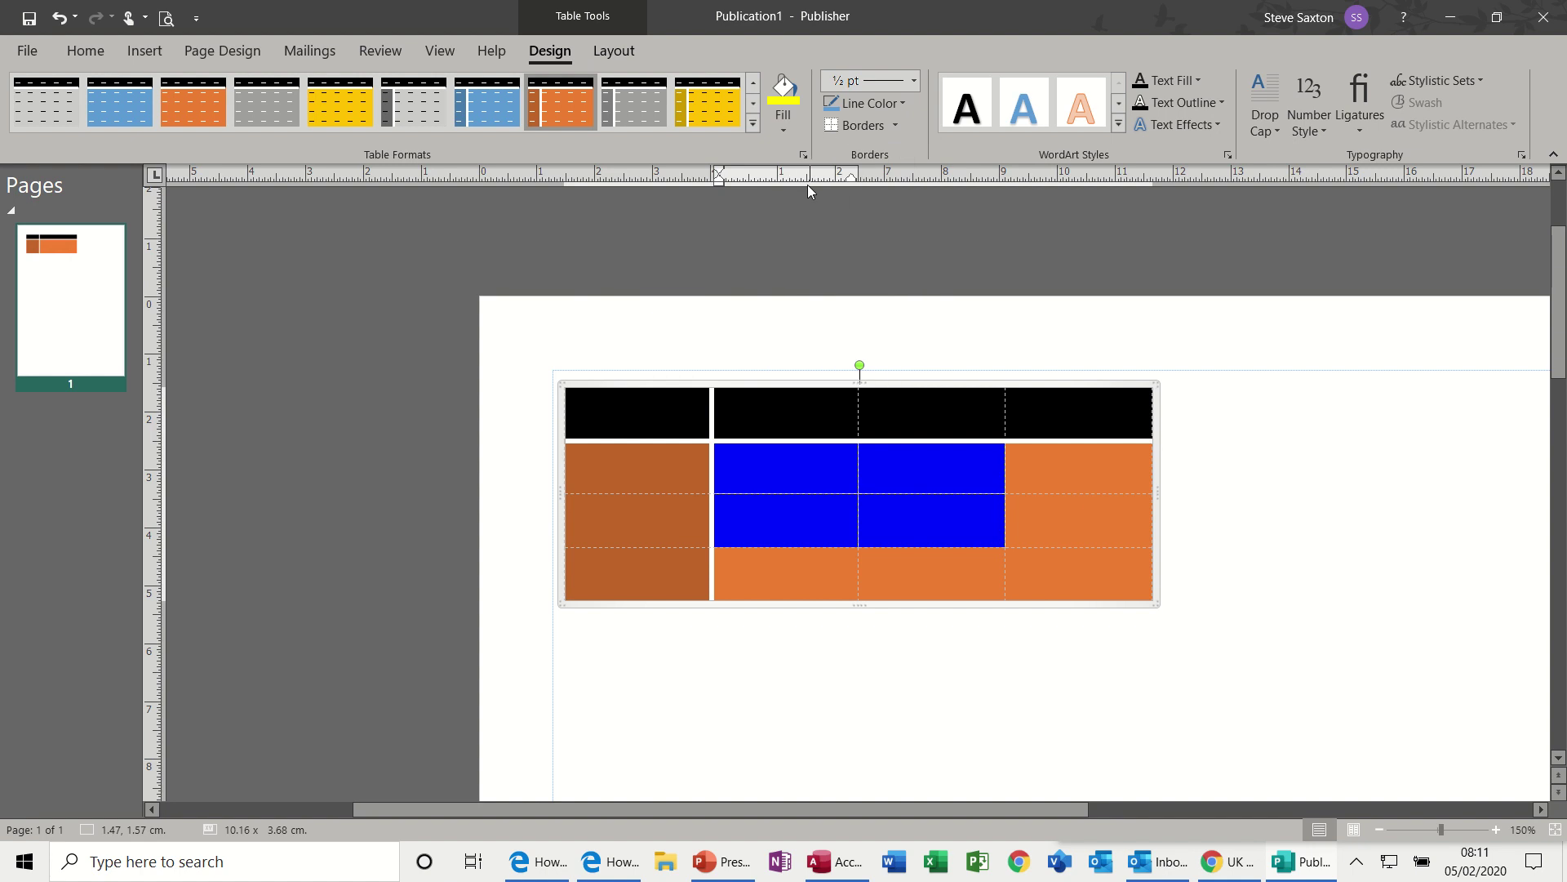
{"action": "left_click", "coordinate": [699, 451]}
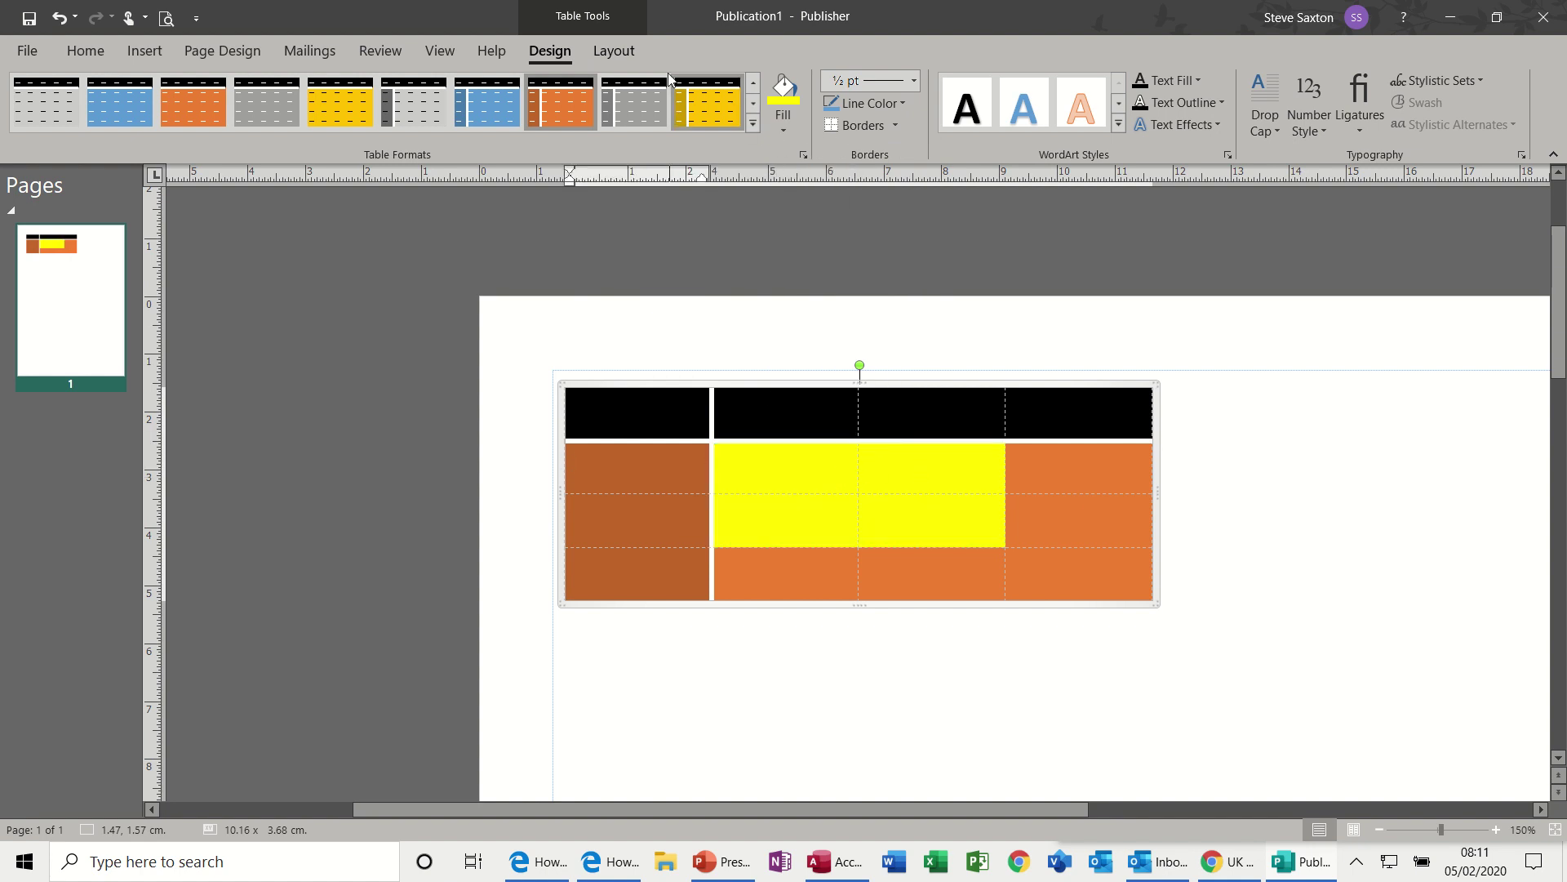
- Give the brown cell vertical 'steve' text aligned to its top right
{"action": "left_click", "coordinate": [619, 52]}
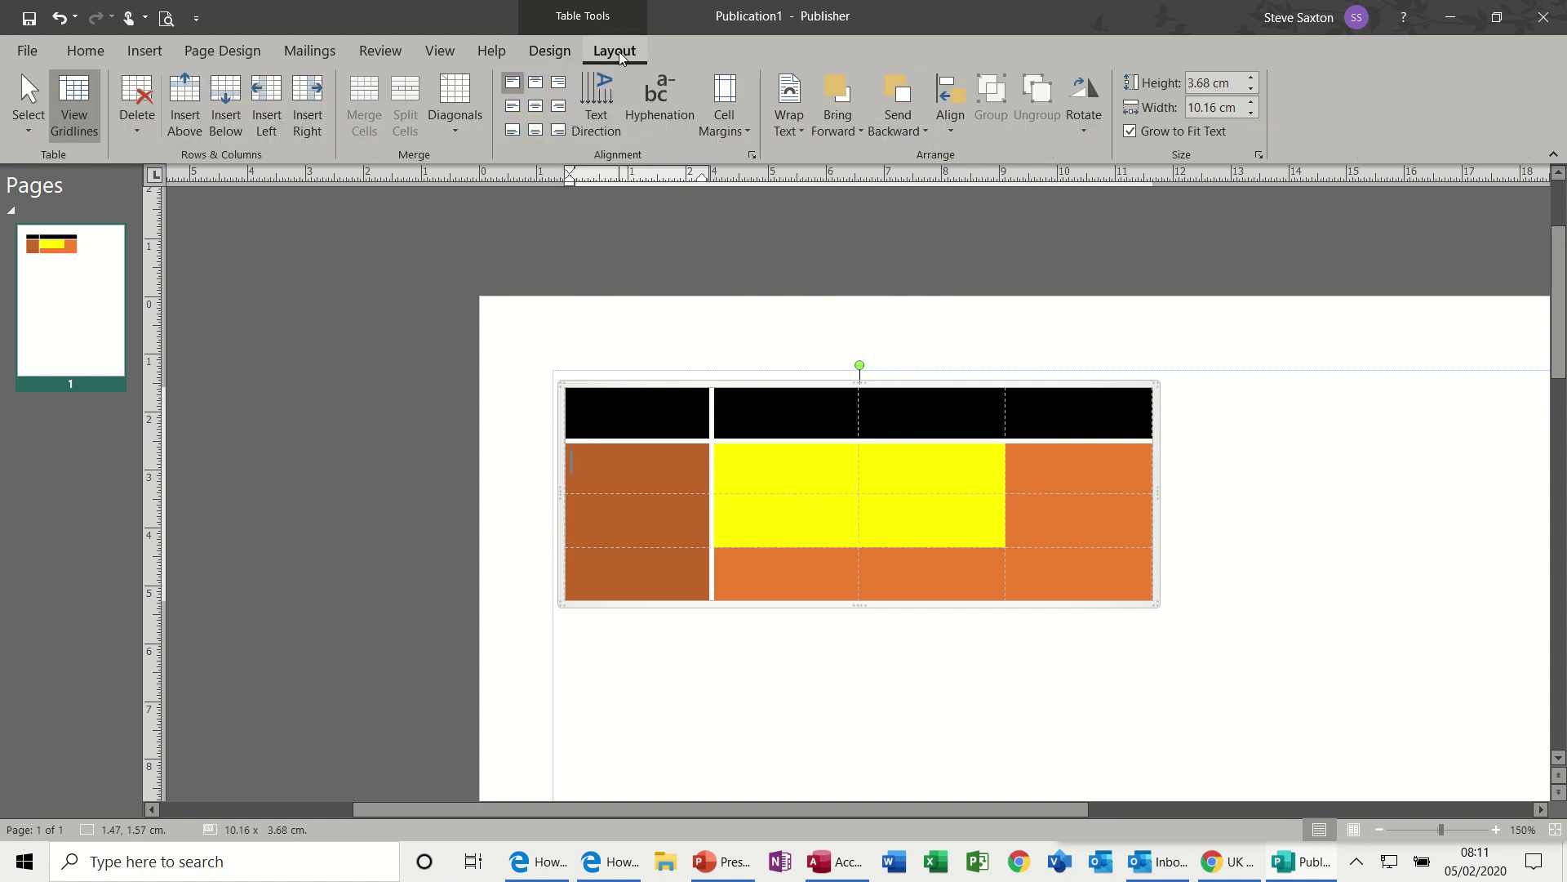
{"action": "left_click", "coordinate": [535, 106]}
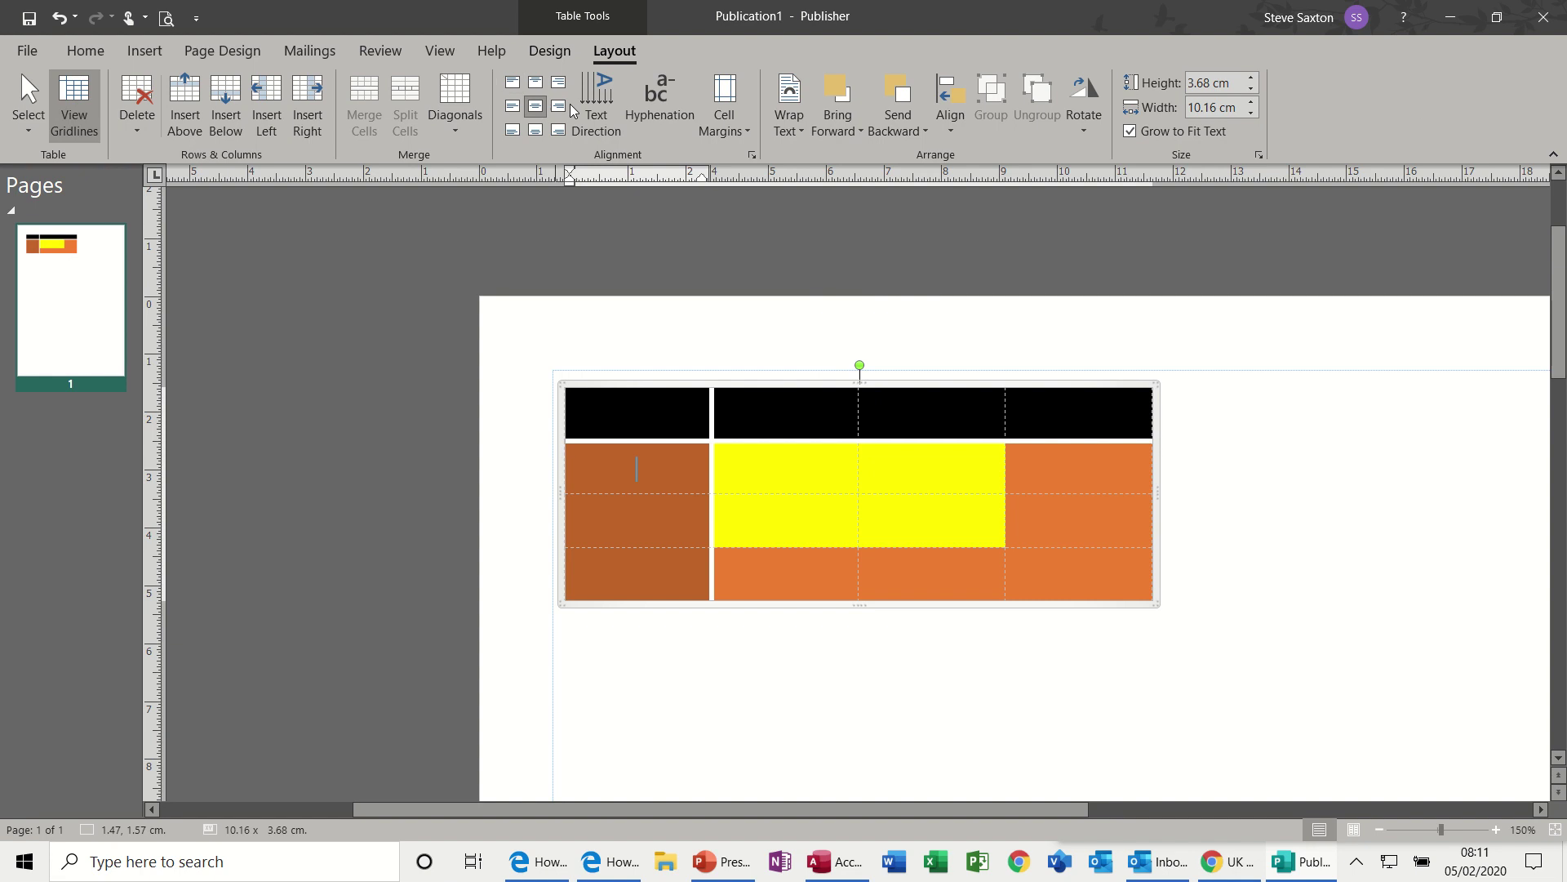
{"action": "left_click", "coordinate": [617, 116]}
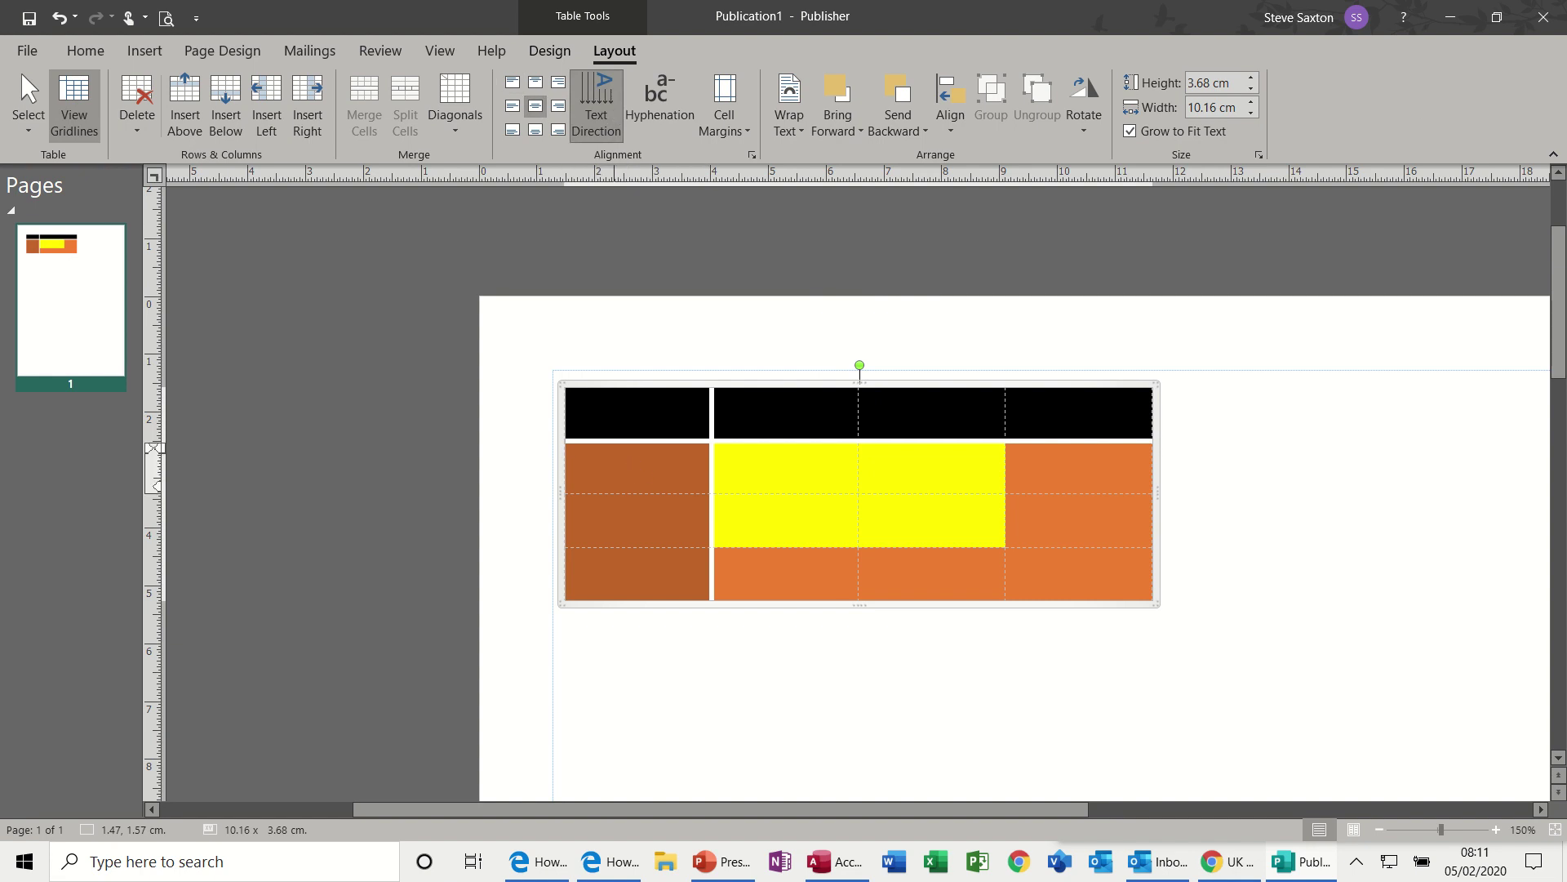
{"action": "type", "text": "steve"}
{"action": "left_click", "coordinate": [506, 88]}
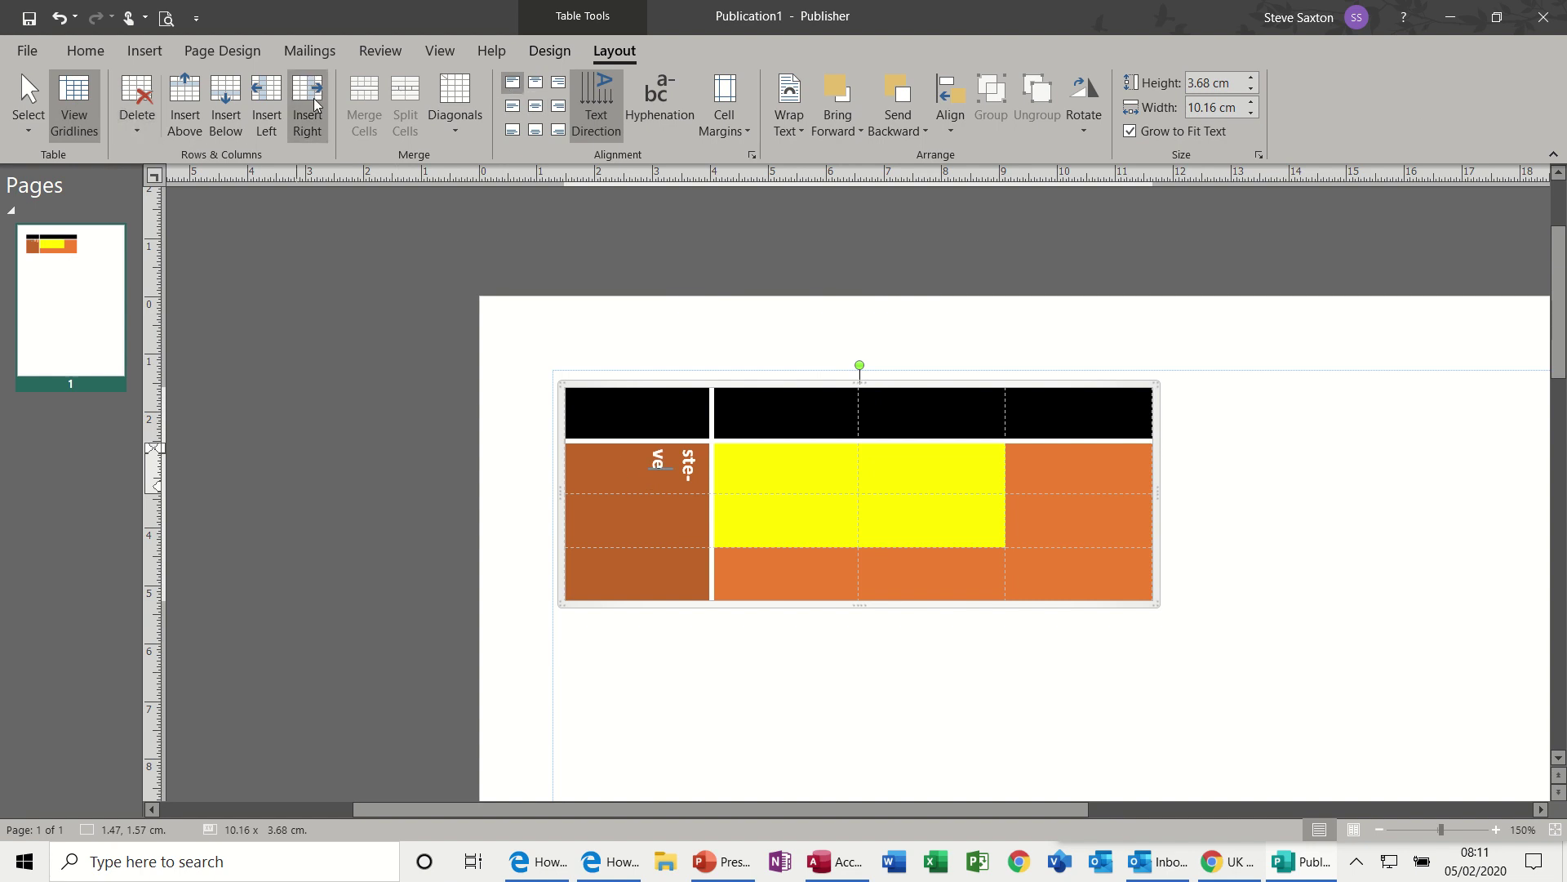
- Merge the top row's three right cells and add centred 'steve' text
{"action": "left_click_drag", "start_coordinate": [749, 416], "coordinate": [1046, 406]}
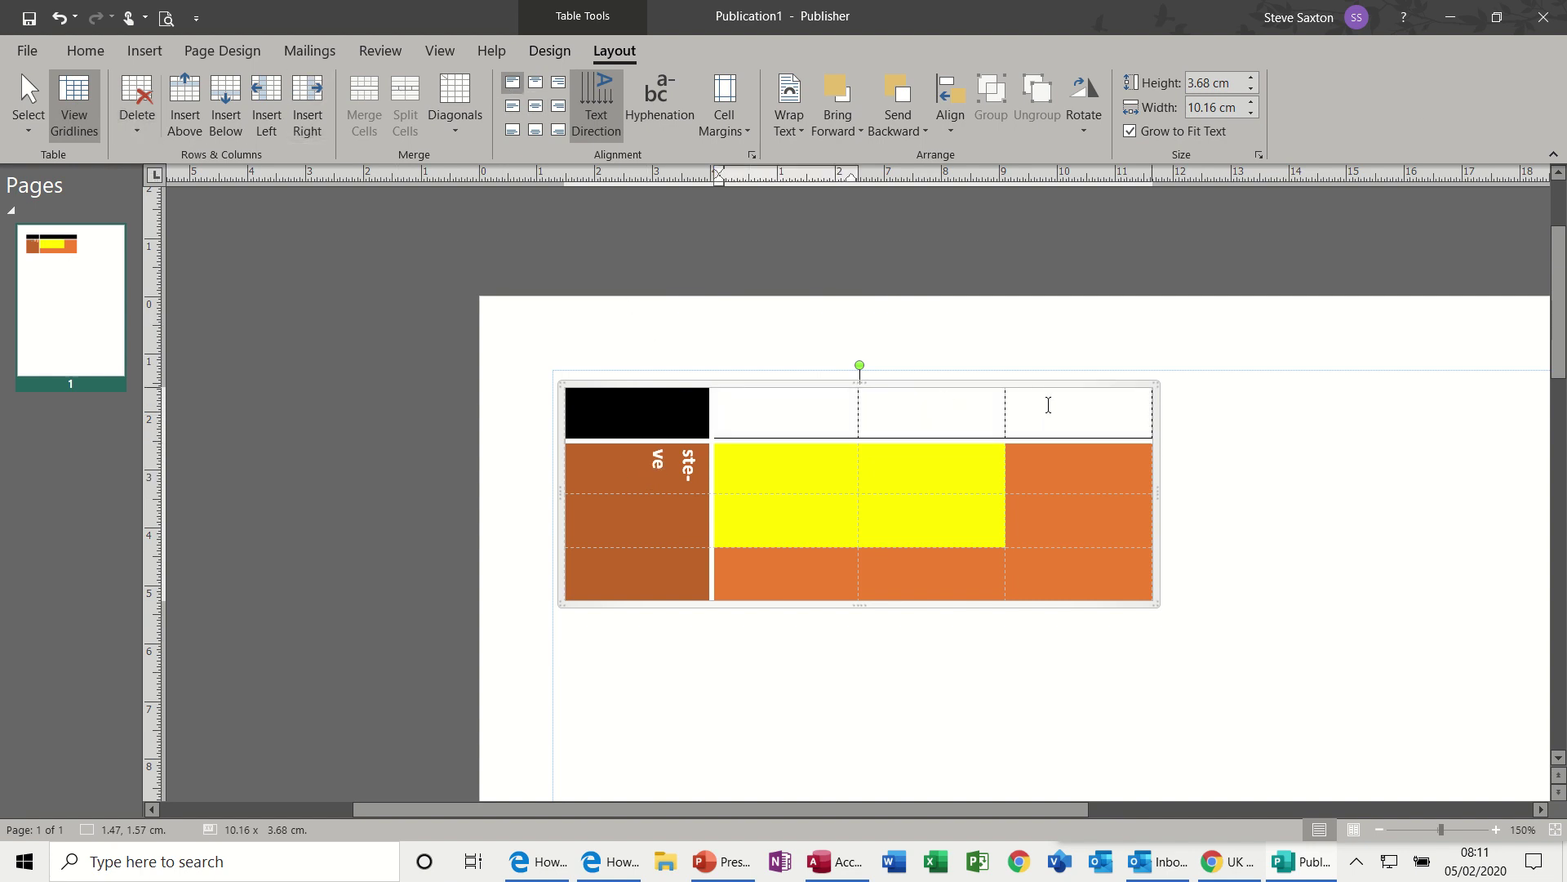
{"action": "left_click", "coordinate": [364, 106]}
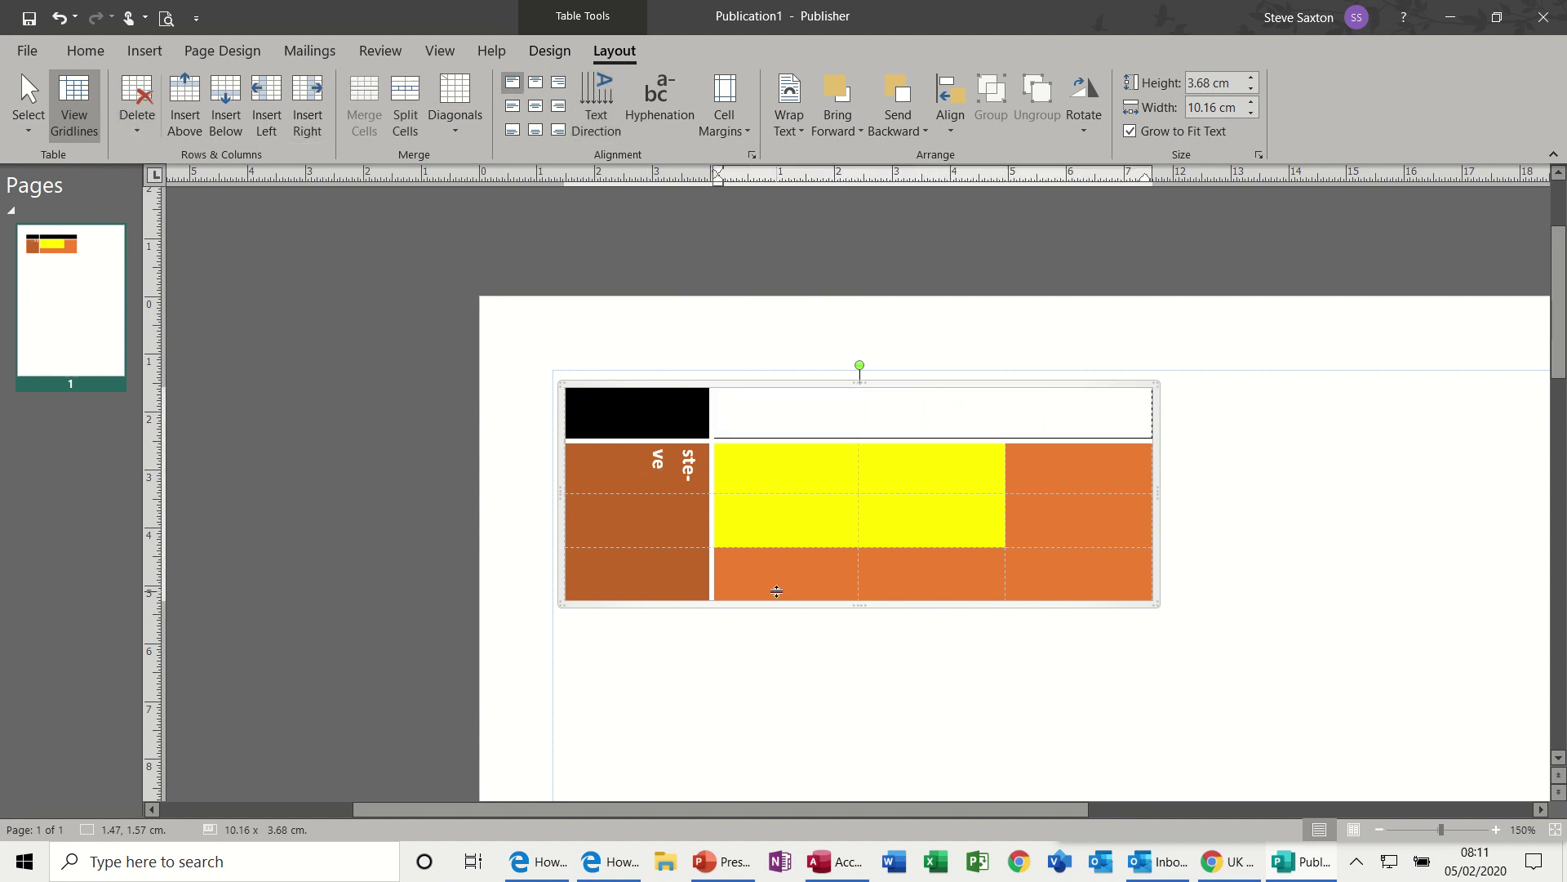
{"action": "type", "text": "steve"}
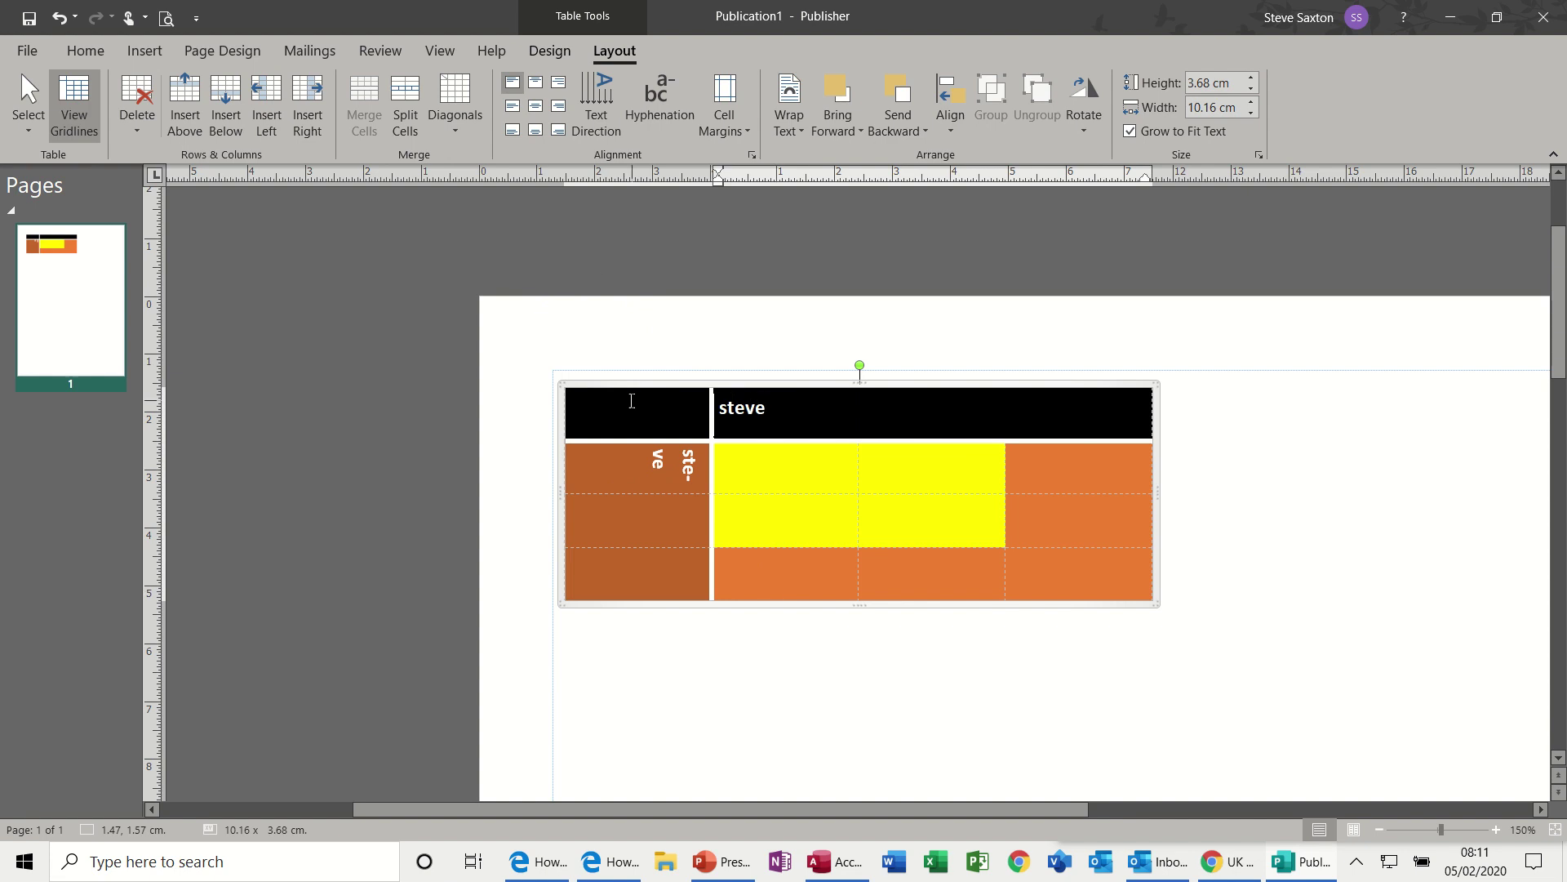
{"action": "left_click", "coordinate": [535, 106]}
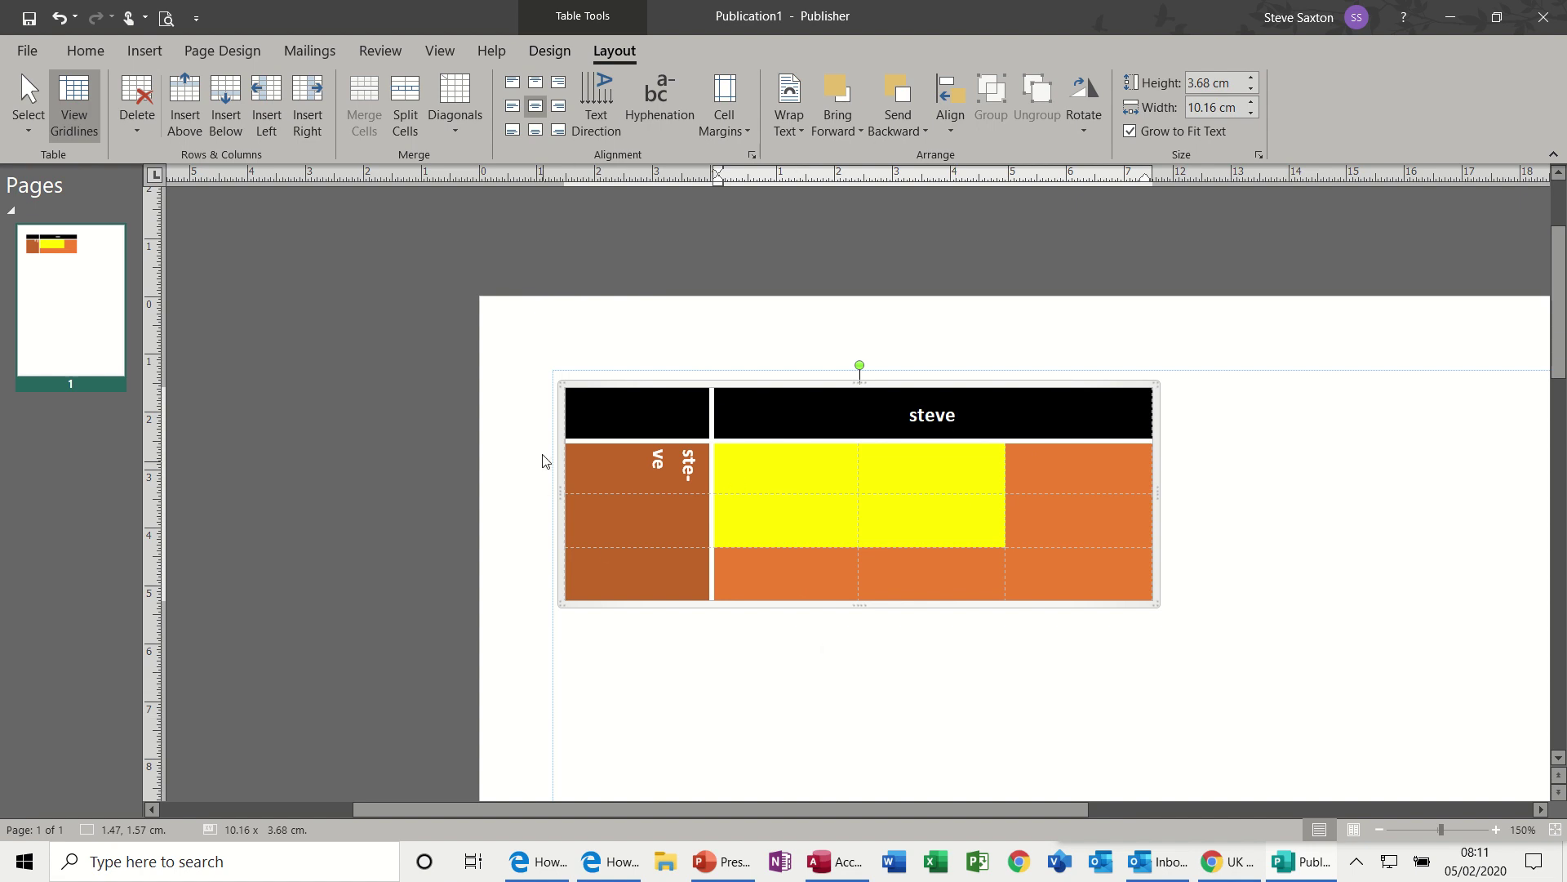
{"action": "left_click", "coordinate": [555, 377]}
- Delete the table and add a header with the author's name, 05/02/2020 and 8:12 AM
{"action": "key", "text": "Delete"}
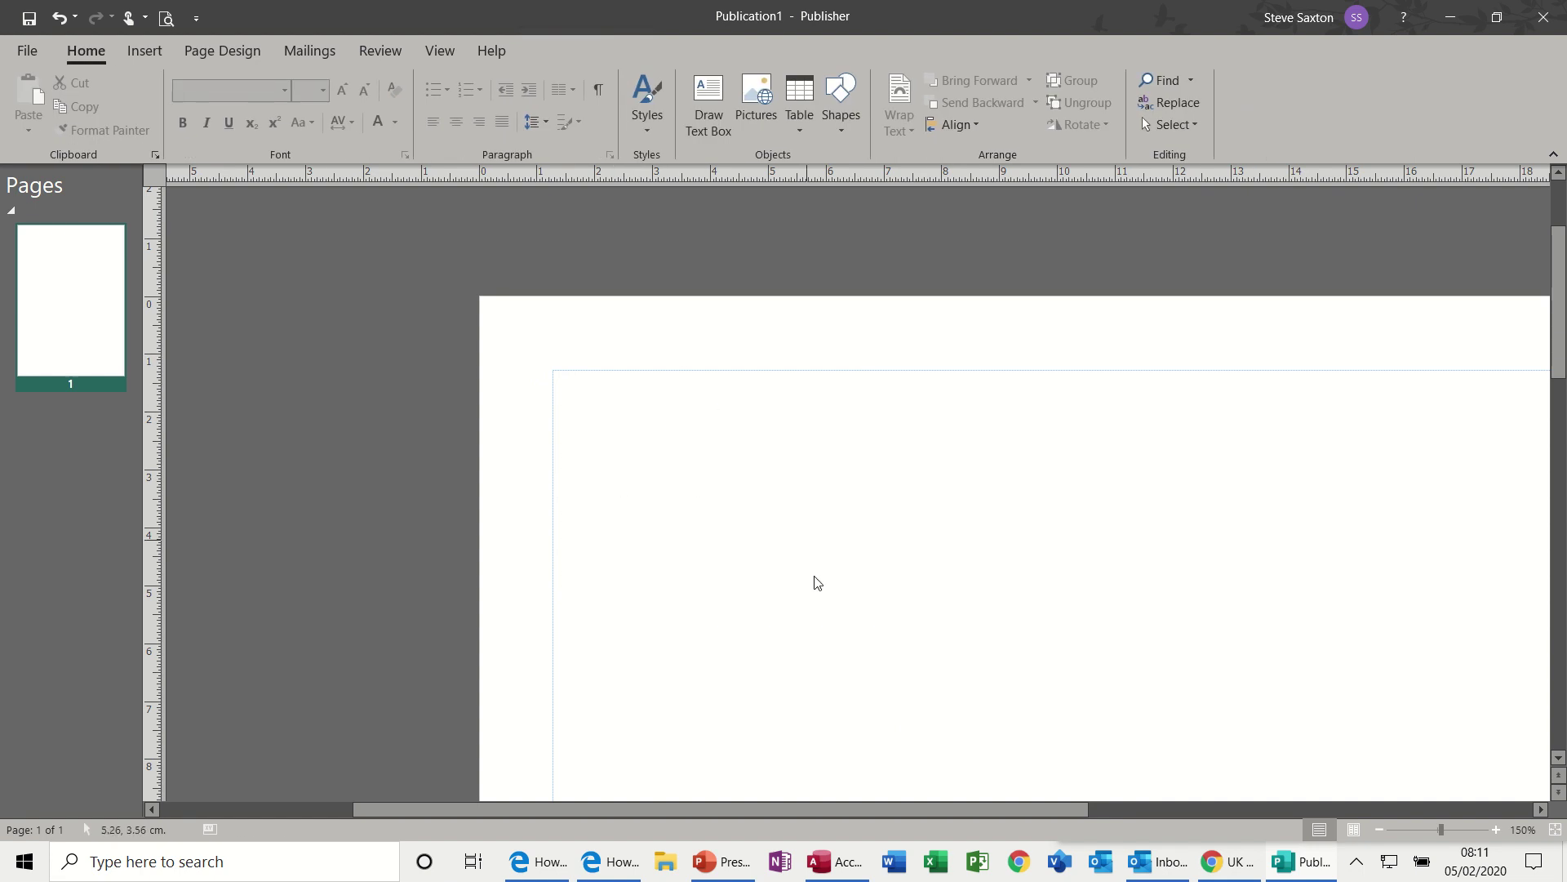
{"action": "left_click_drag", "start_coordinate": [810, 808], "coordinate": [937, 808]}
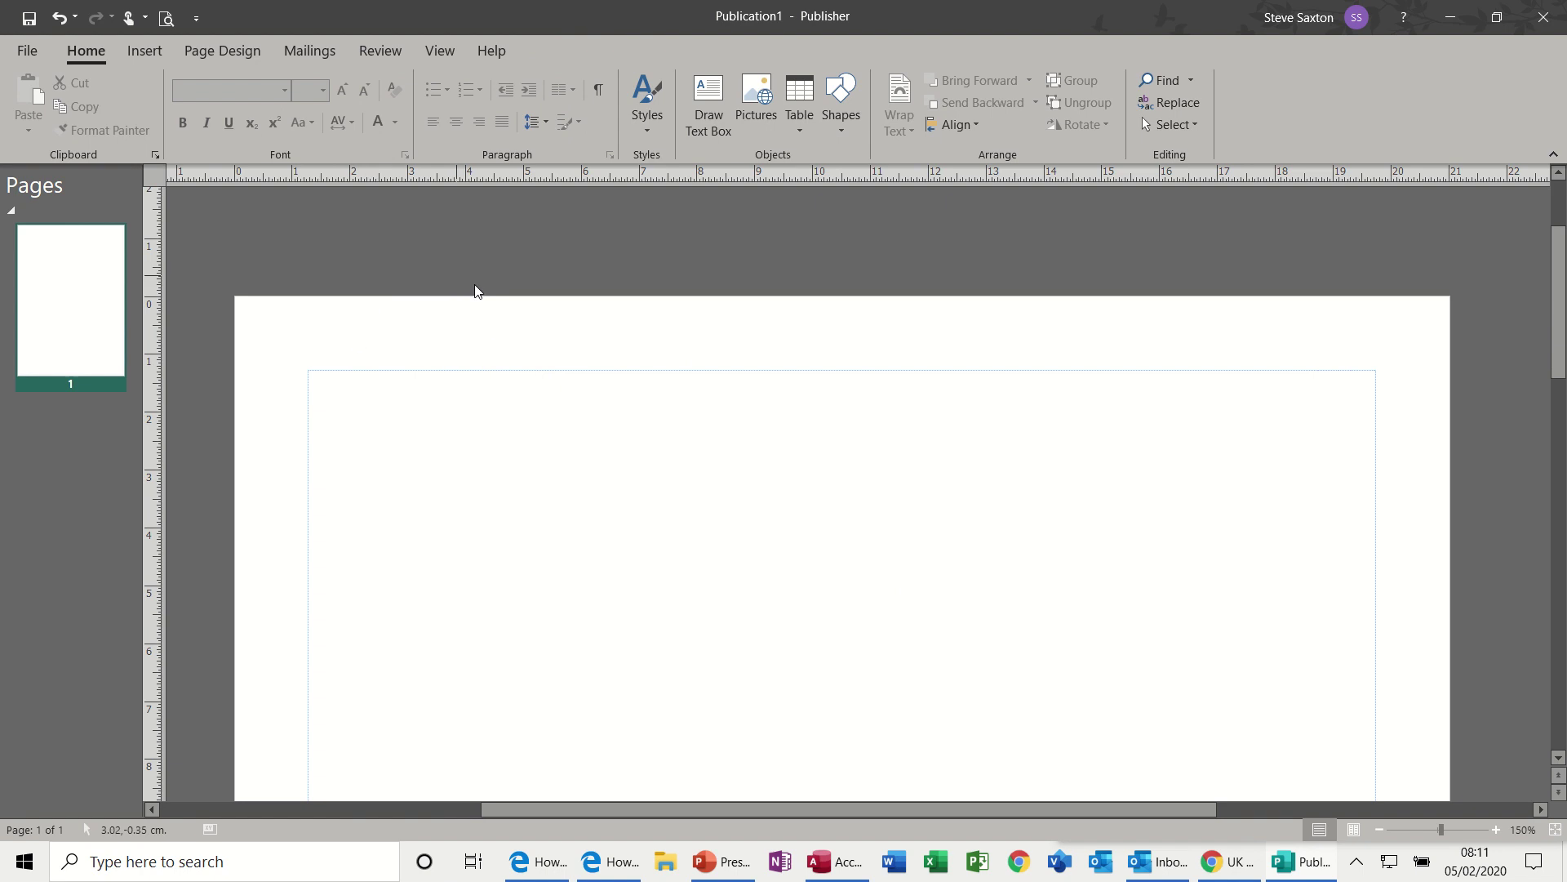
{"action": "left_click", "coordinate": [143, 53]}
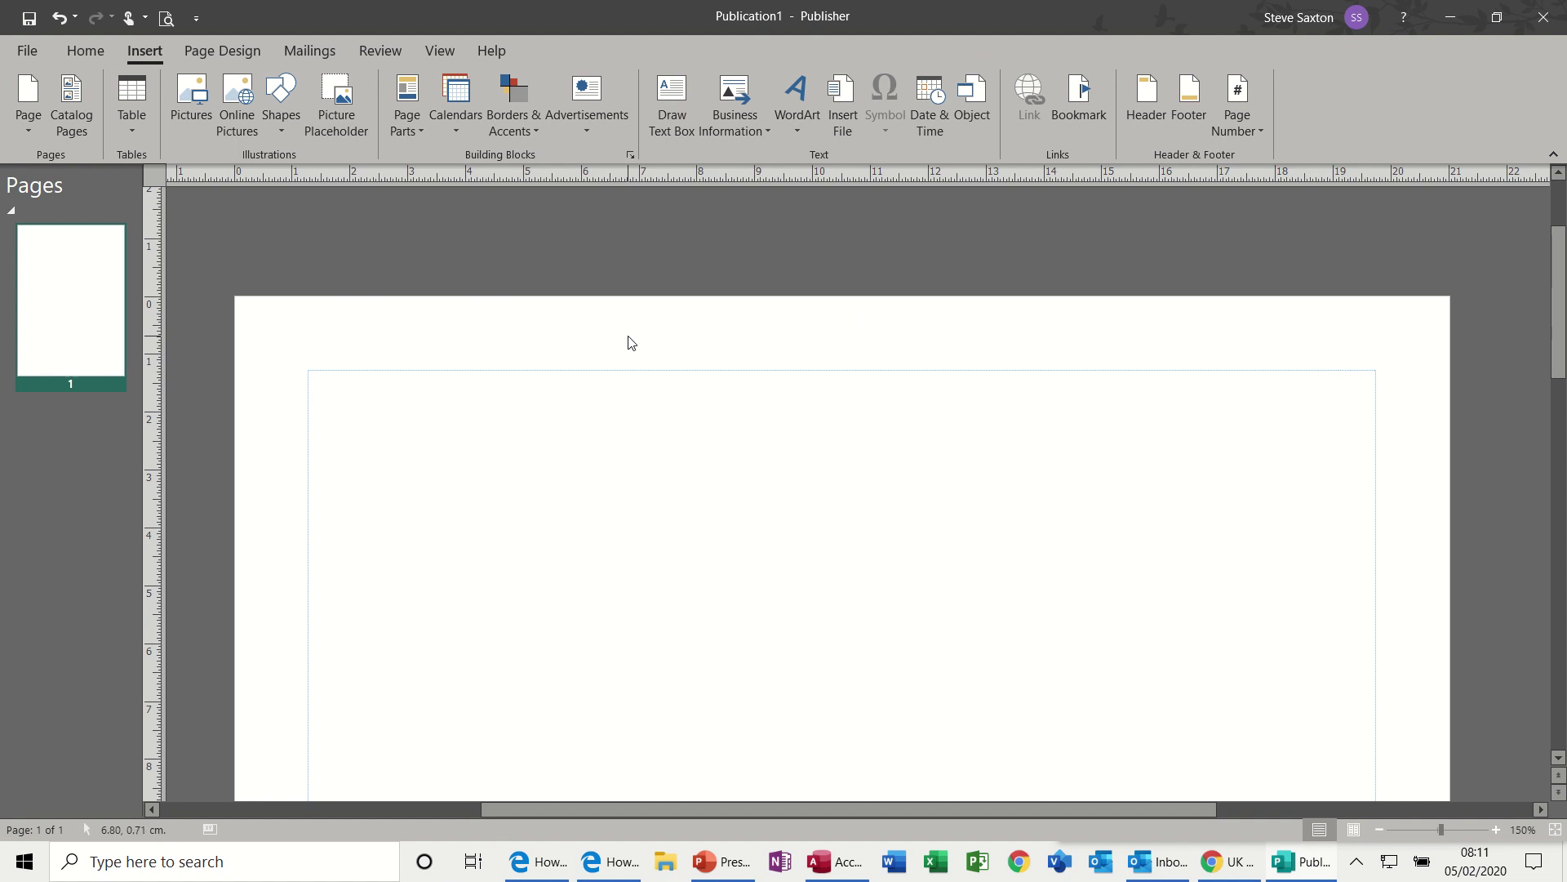
{"action": "left_click", "coordinate": [1147, 96]}
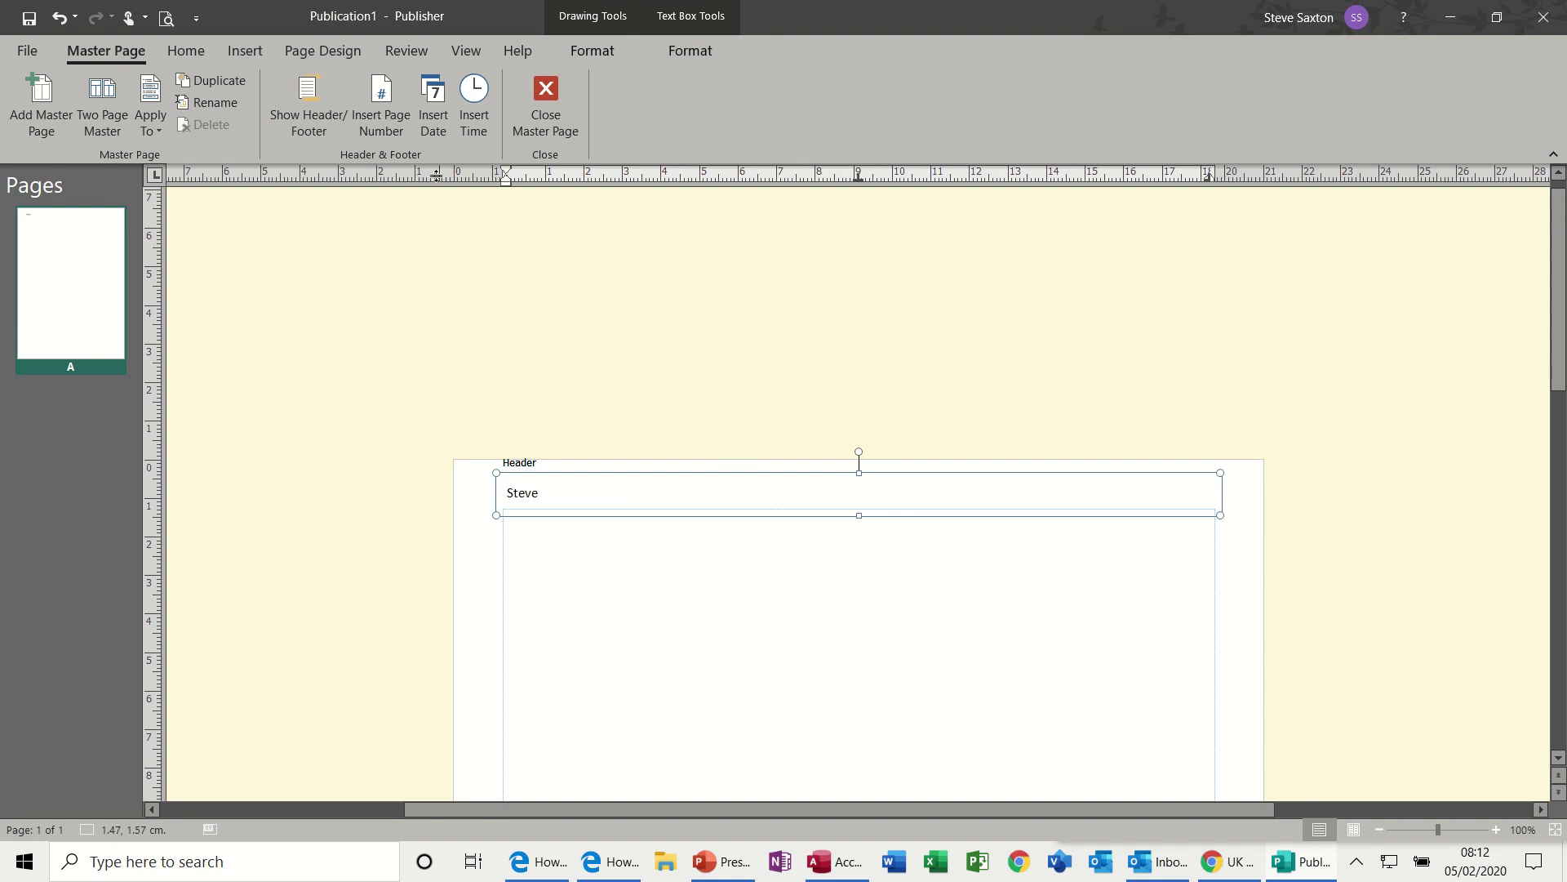
{"action": "left_click", "coordinate": [424, 111]}
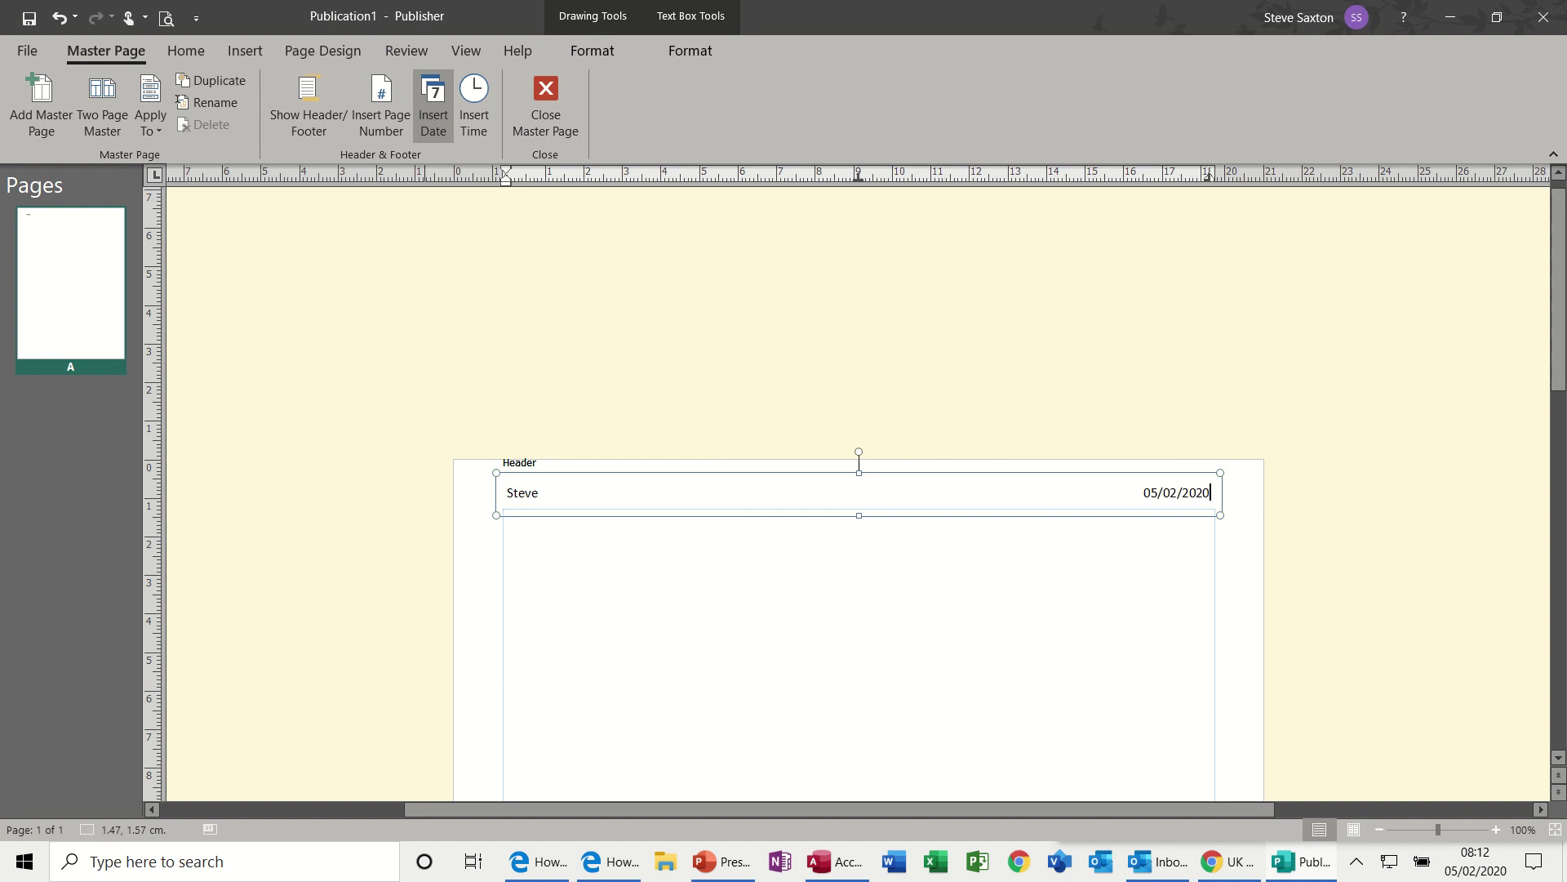
{"action": "left_click", "coordinate": [476, 107]}
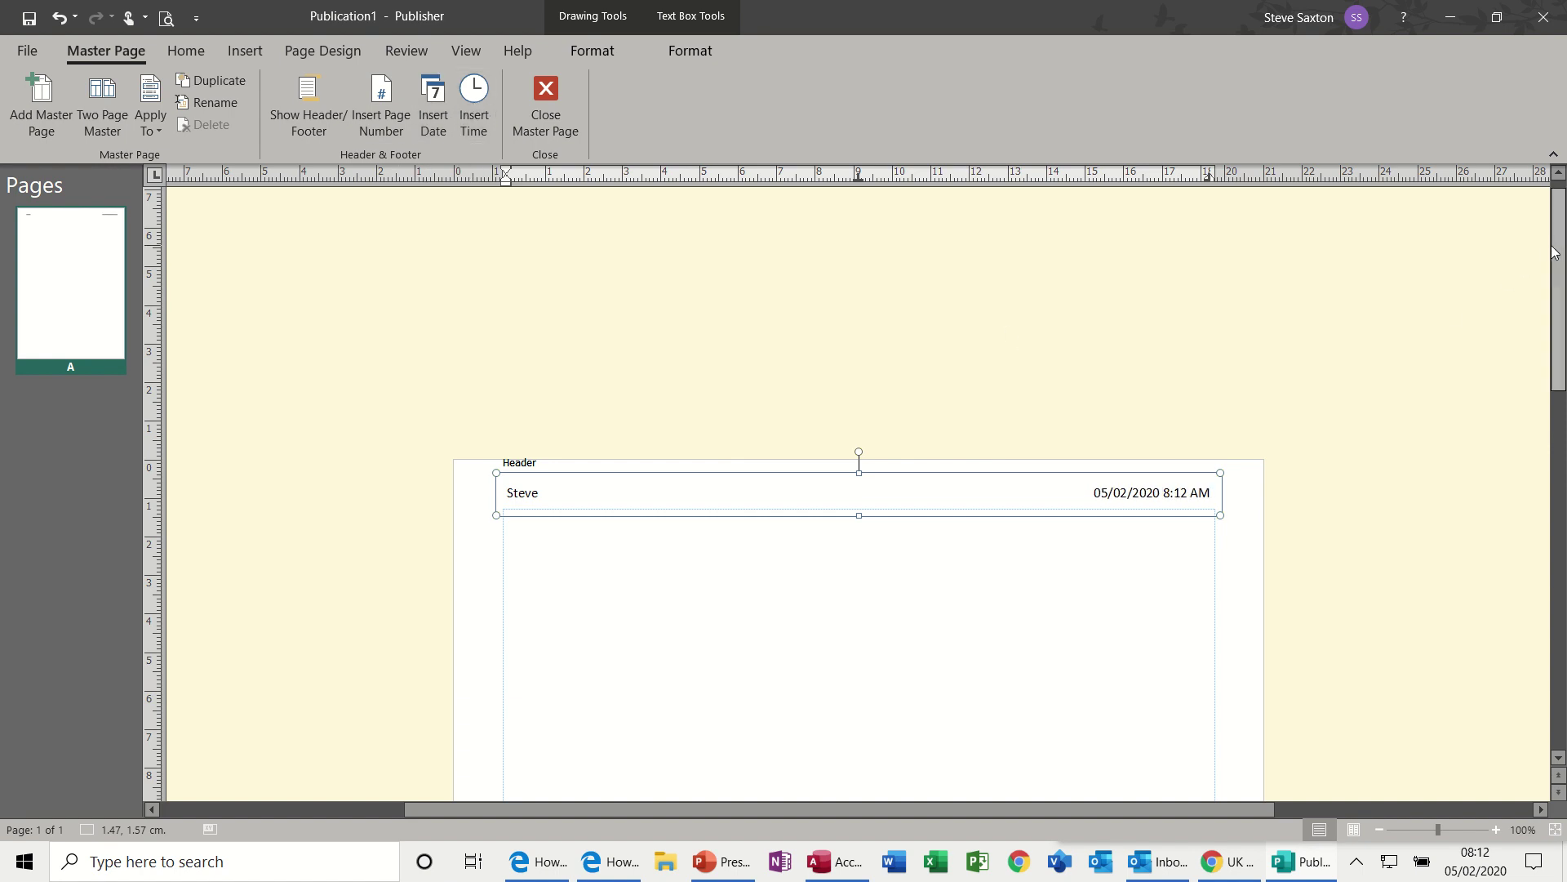
- Add page number 1 to the footer and close master page editing
{"action": "scroll", "coordinate": [1565, 308], "scroll_direction": "down", "scroll_amount": 2}
{"action": "scroll", "coordinate": [1565, 309], "scroll_direction": "down", "scroll_amount": 15}
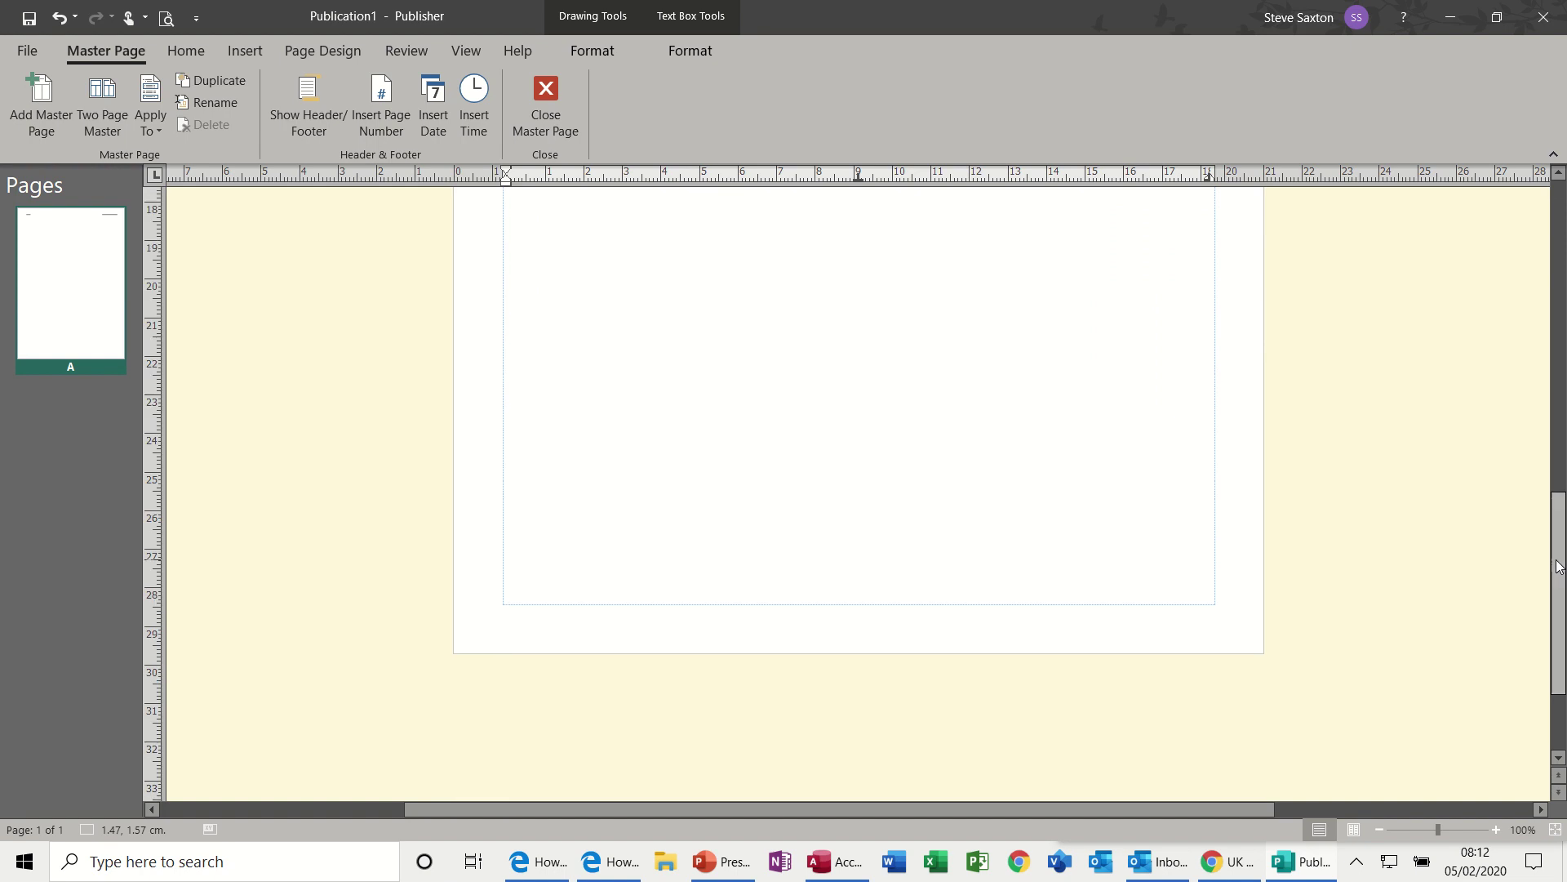
{"action": "left_click", "coordinate": [893, 622]}
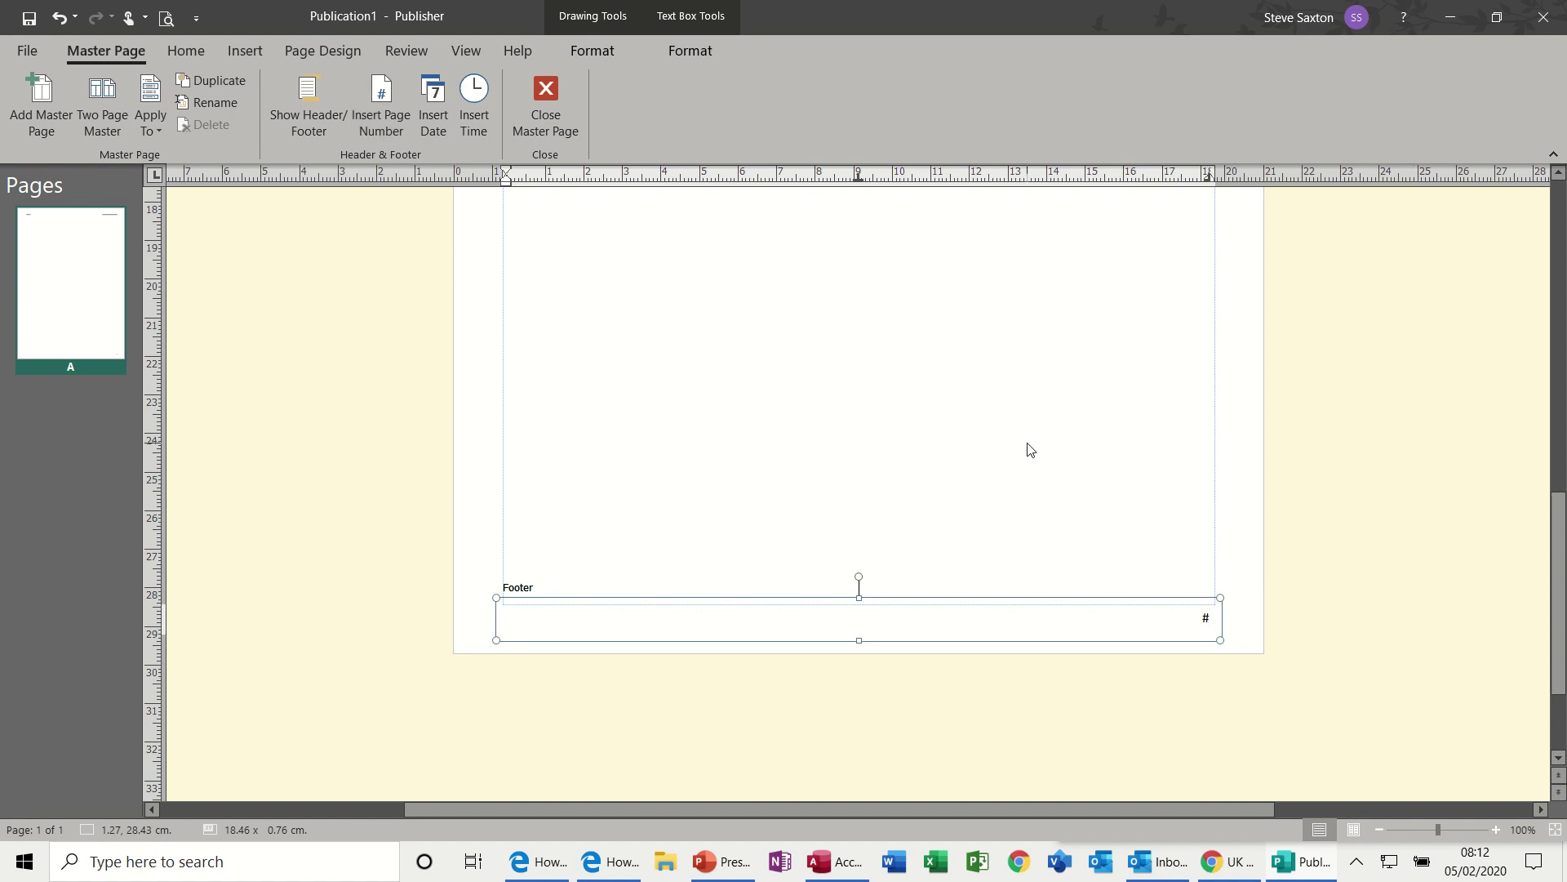
{"action": "key", "text": "ctrl+m"}
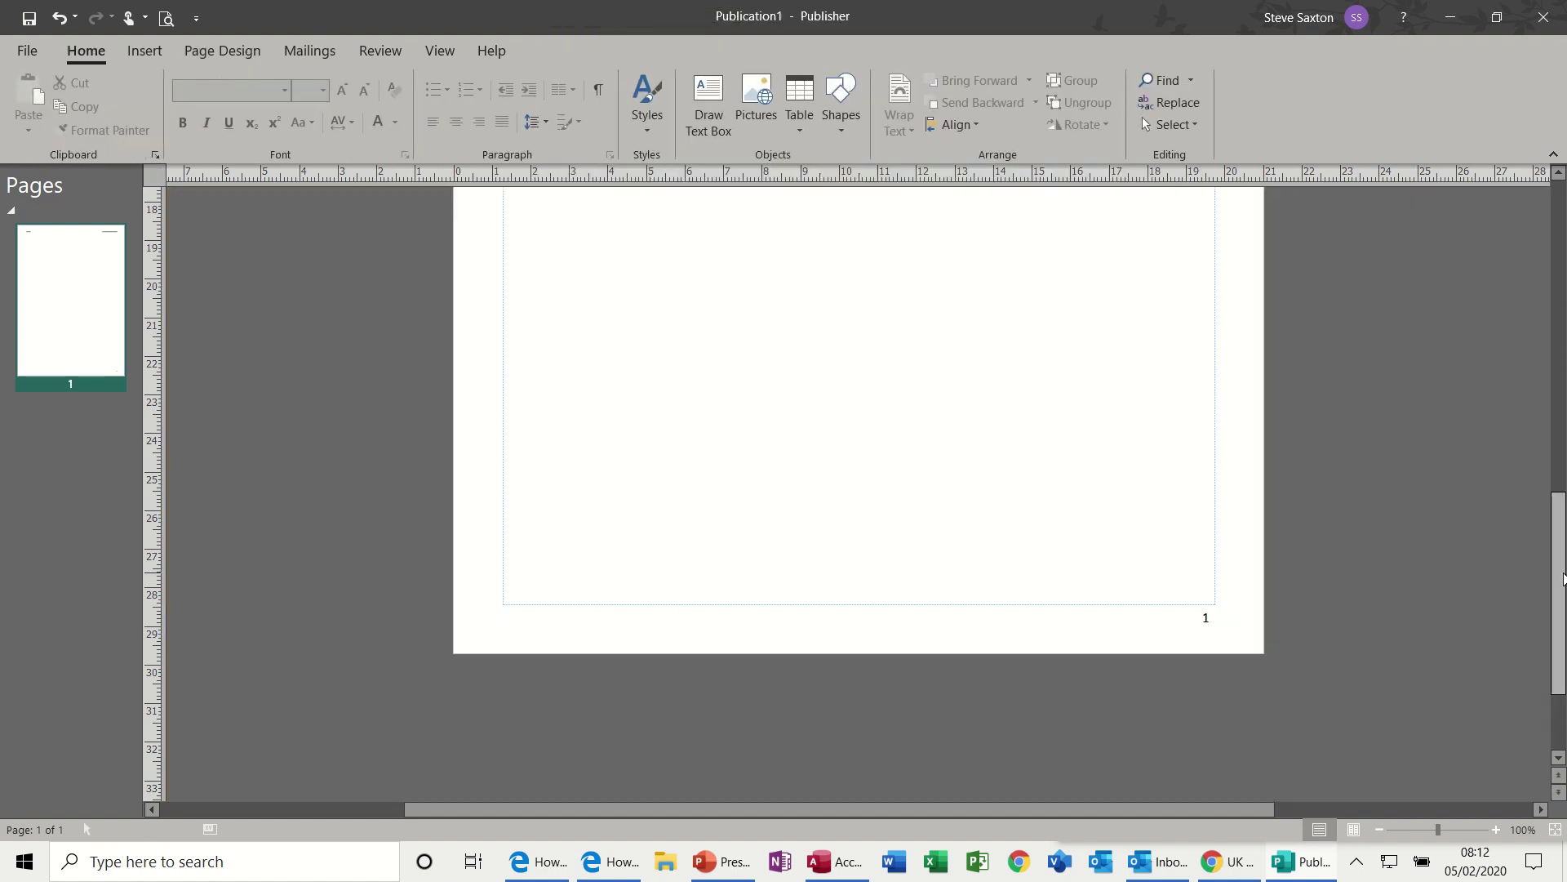
- Scroll up and reopen the master page through the 05/02/2020 8:12 AM header
{"action": "left_click_drag", "start_coordinate": [1561, 571], "coordinate": [1561, 279]}
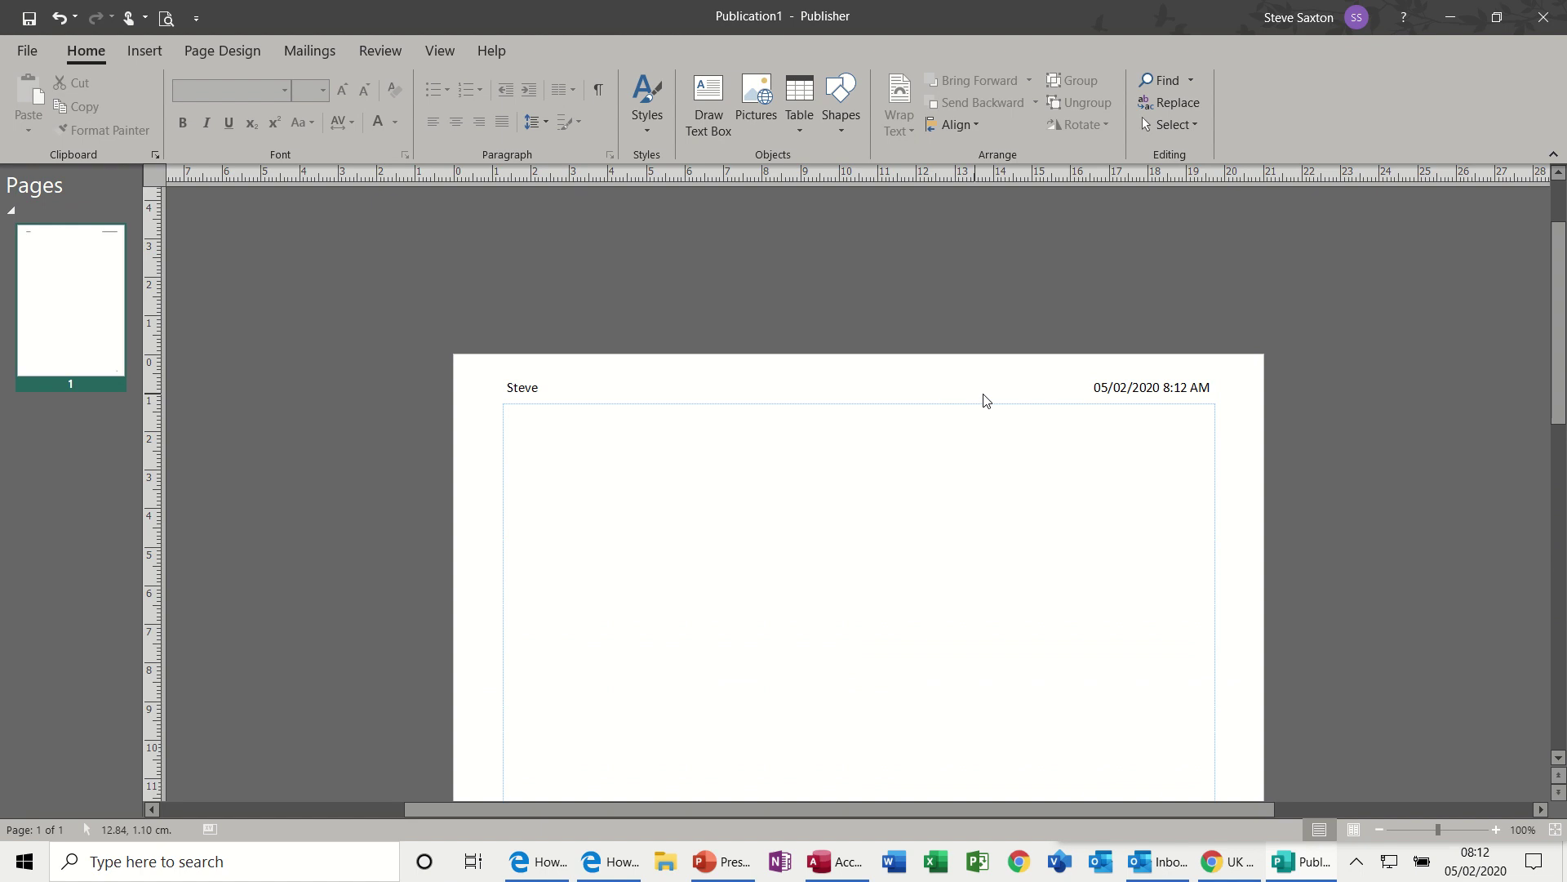
{"action": "double_click", "coordinate": [1112, 392]}
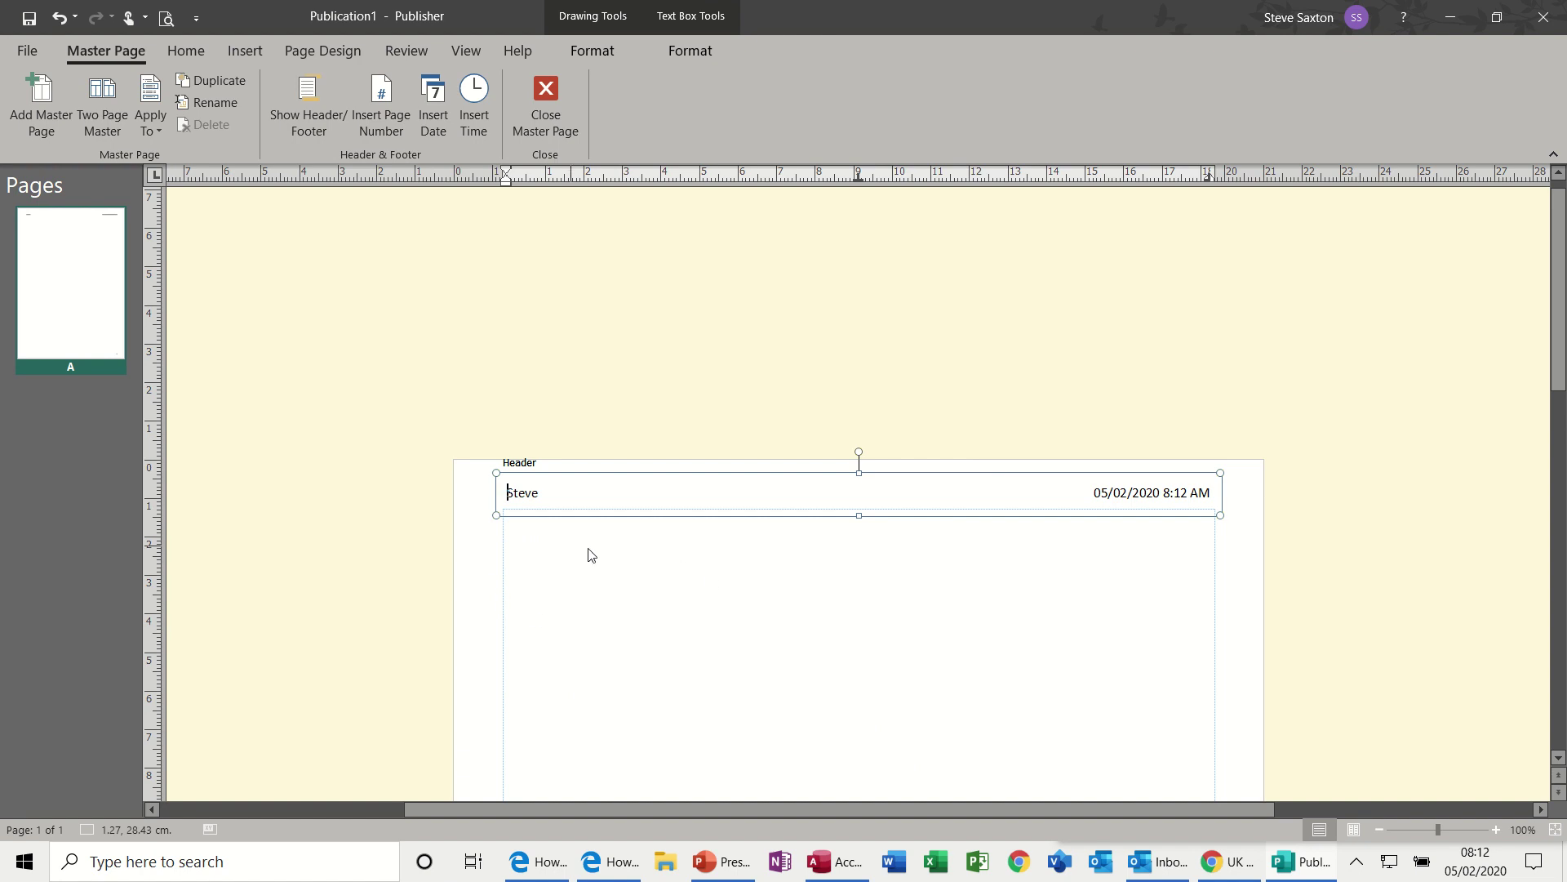
- Fill the page background with Battle_of_Waterloo greys.jpg from PHOTOS Waterloo, partly transparent
{"action": "left_click", "coordinate": [317, 52]}
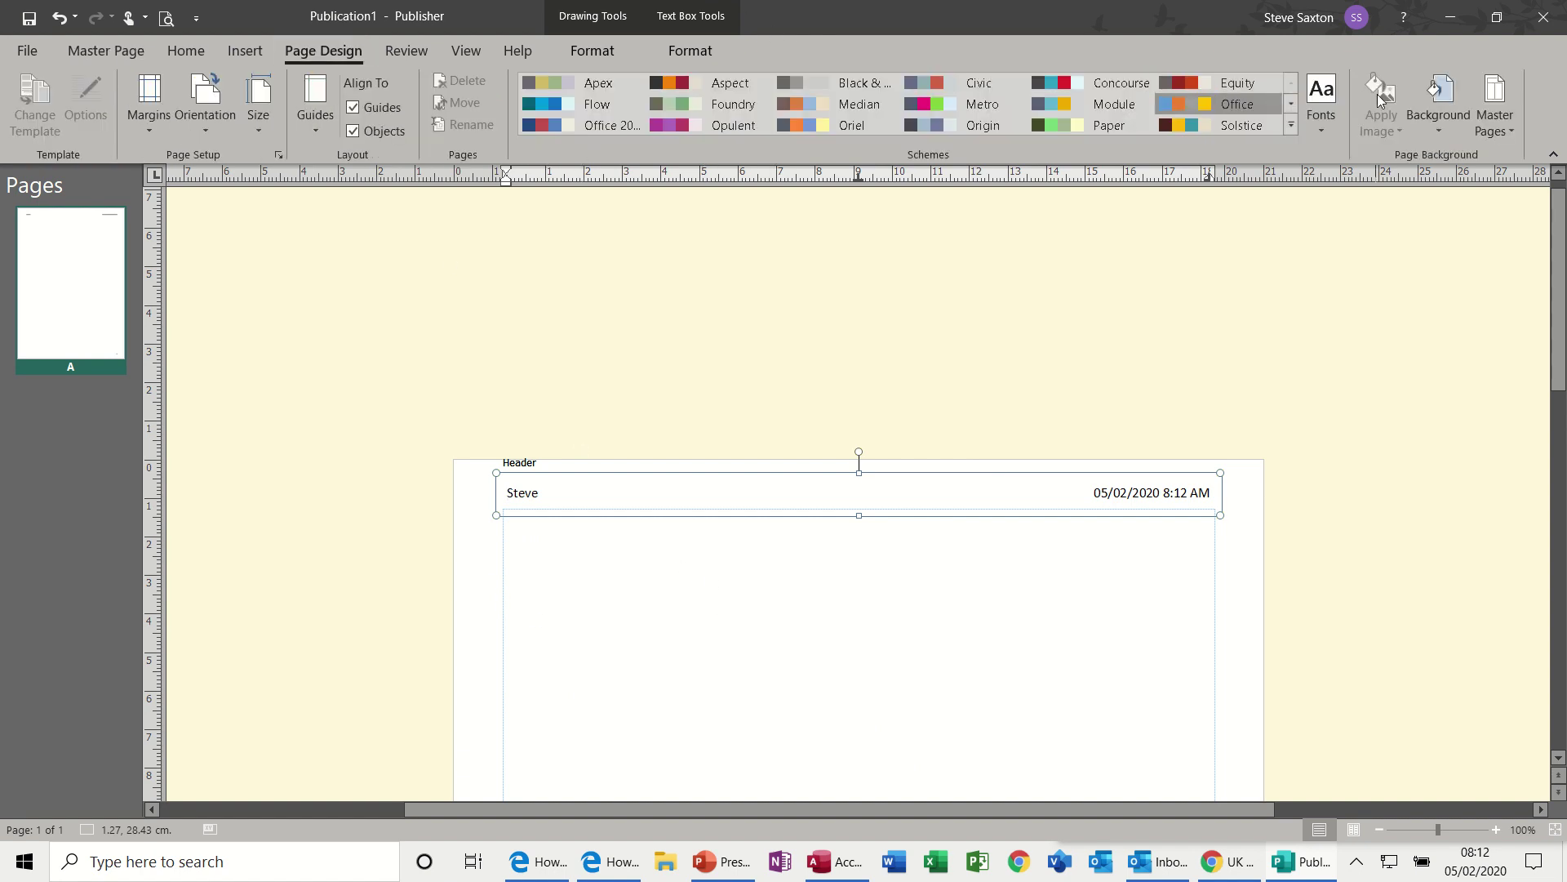
{"action": "left_click", "coordinate": [1433, 123]}
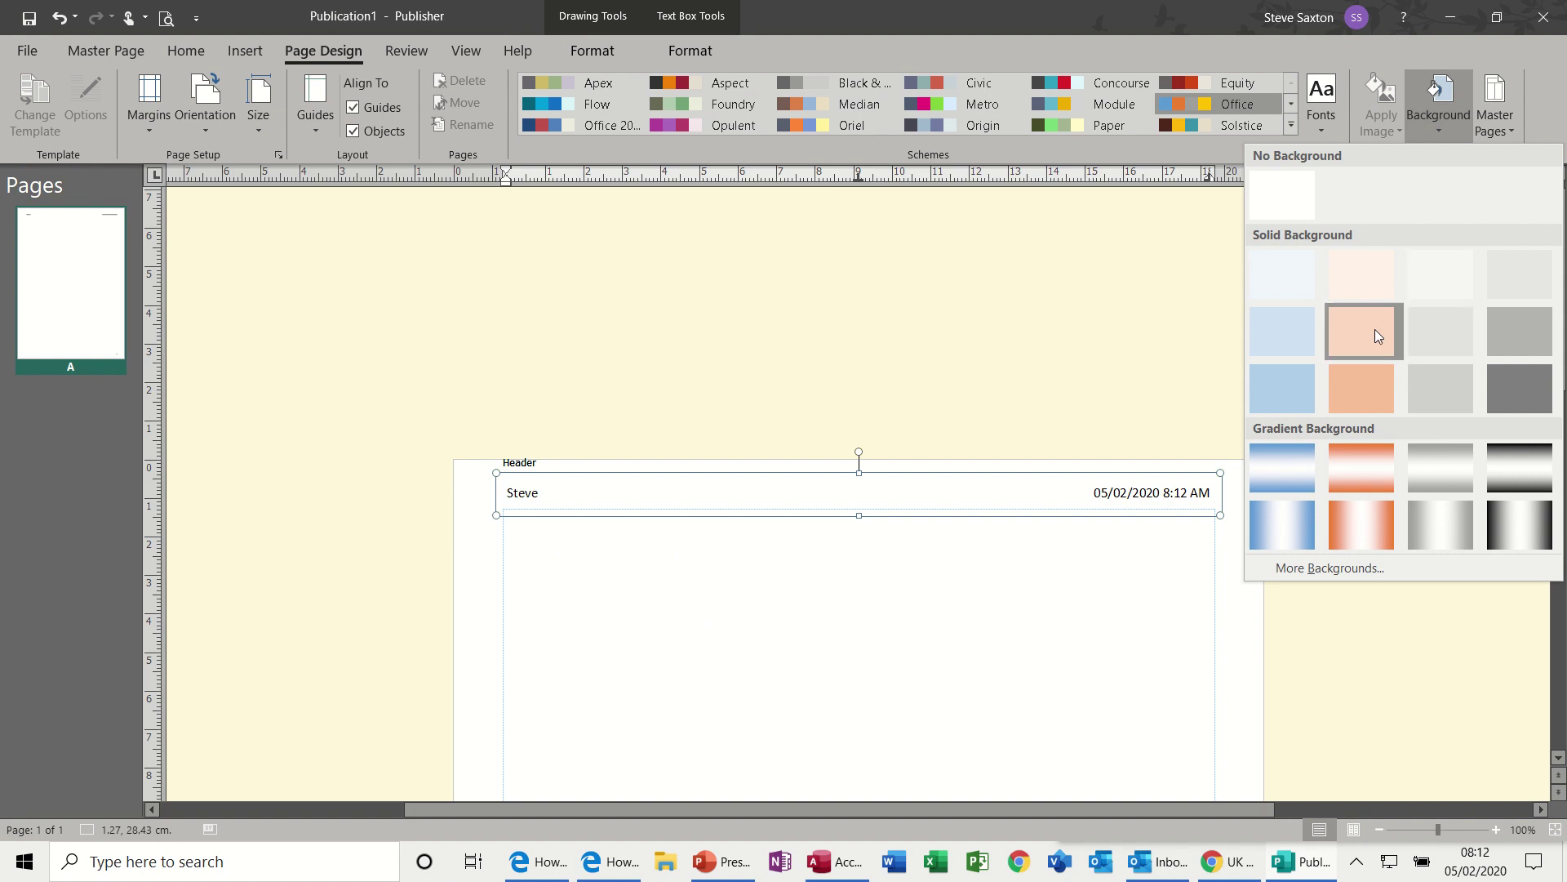
{"action": "left_click", "coordinate": [1336, 567]}
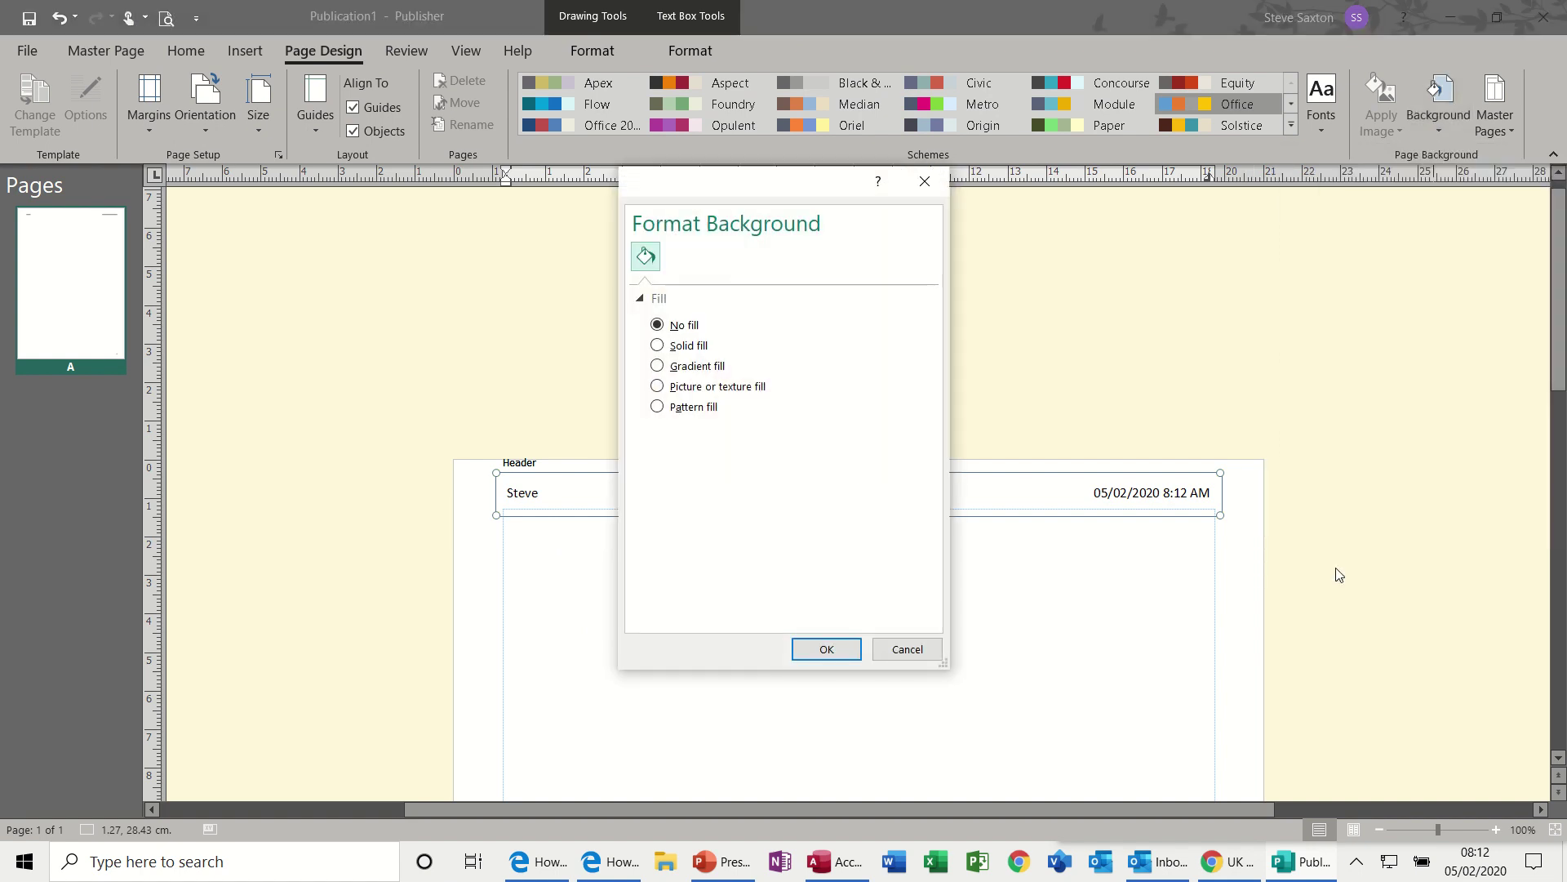
{"action": "left_click", "coordinate": [667, 386]}
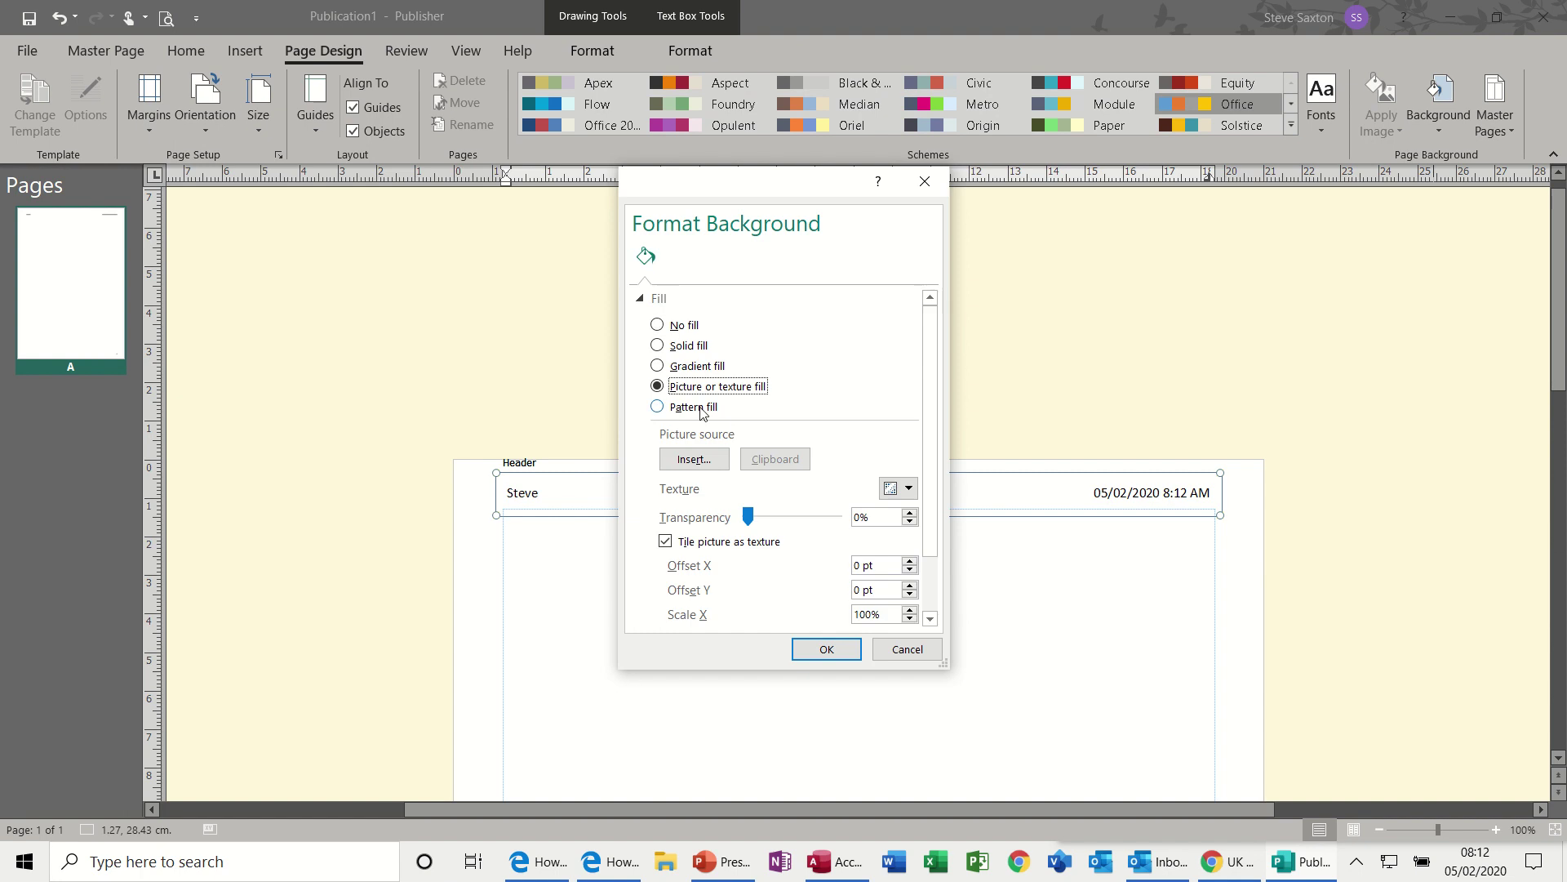
{"action": "left_click", "coordinate": [694, 458]}
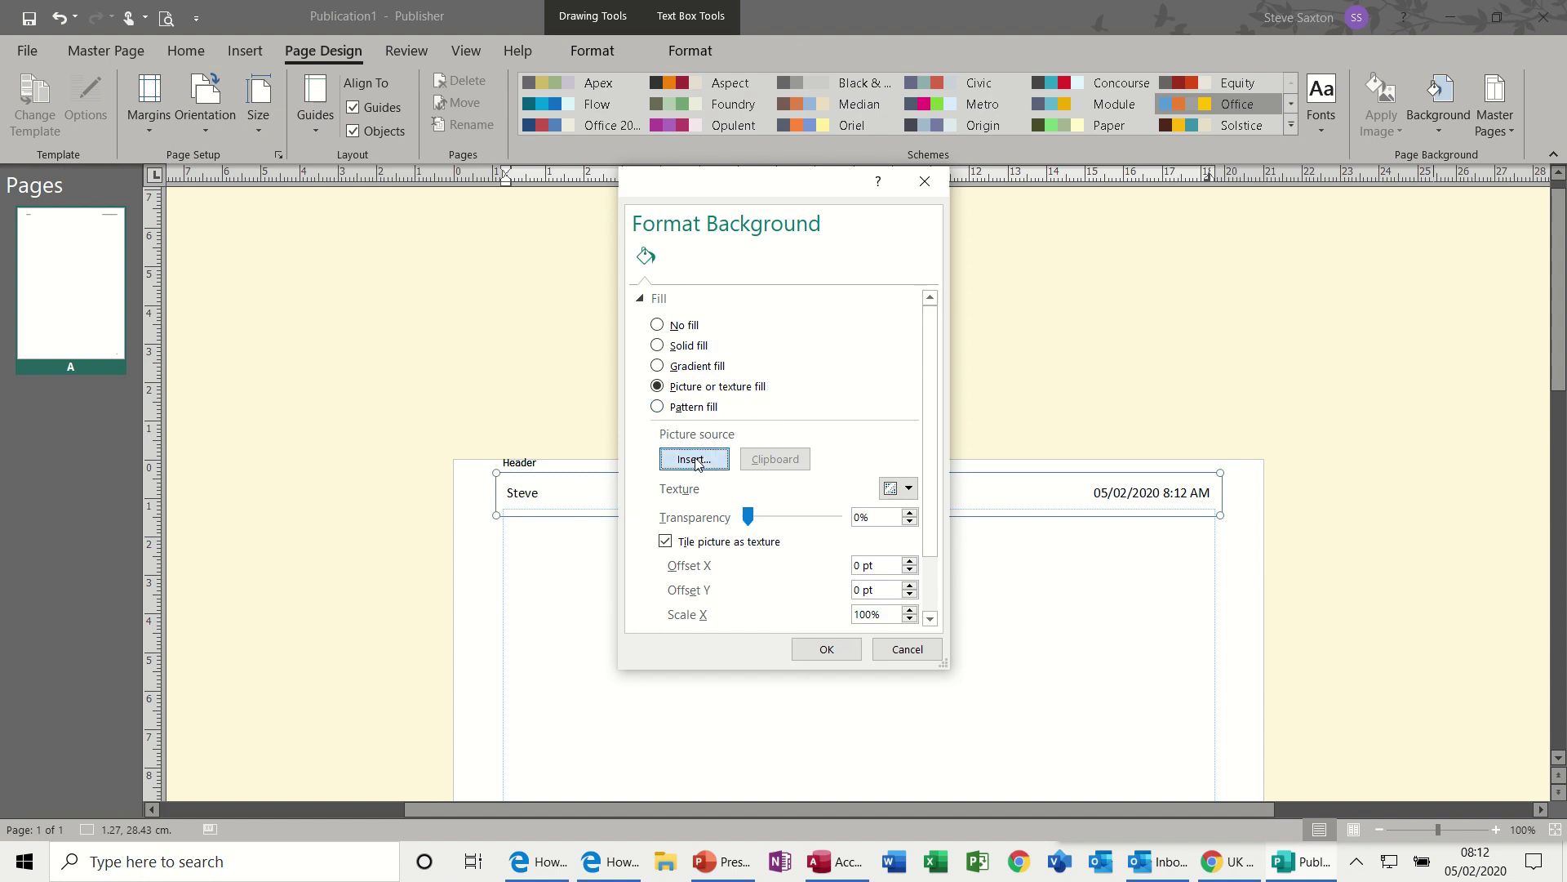
{"action": "left_click", "coordinate": [608, 402]}
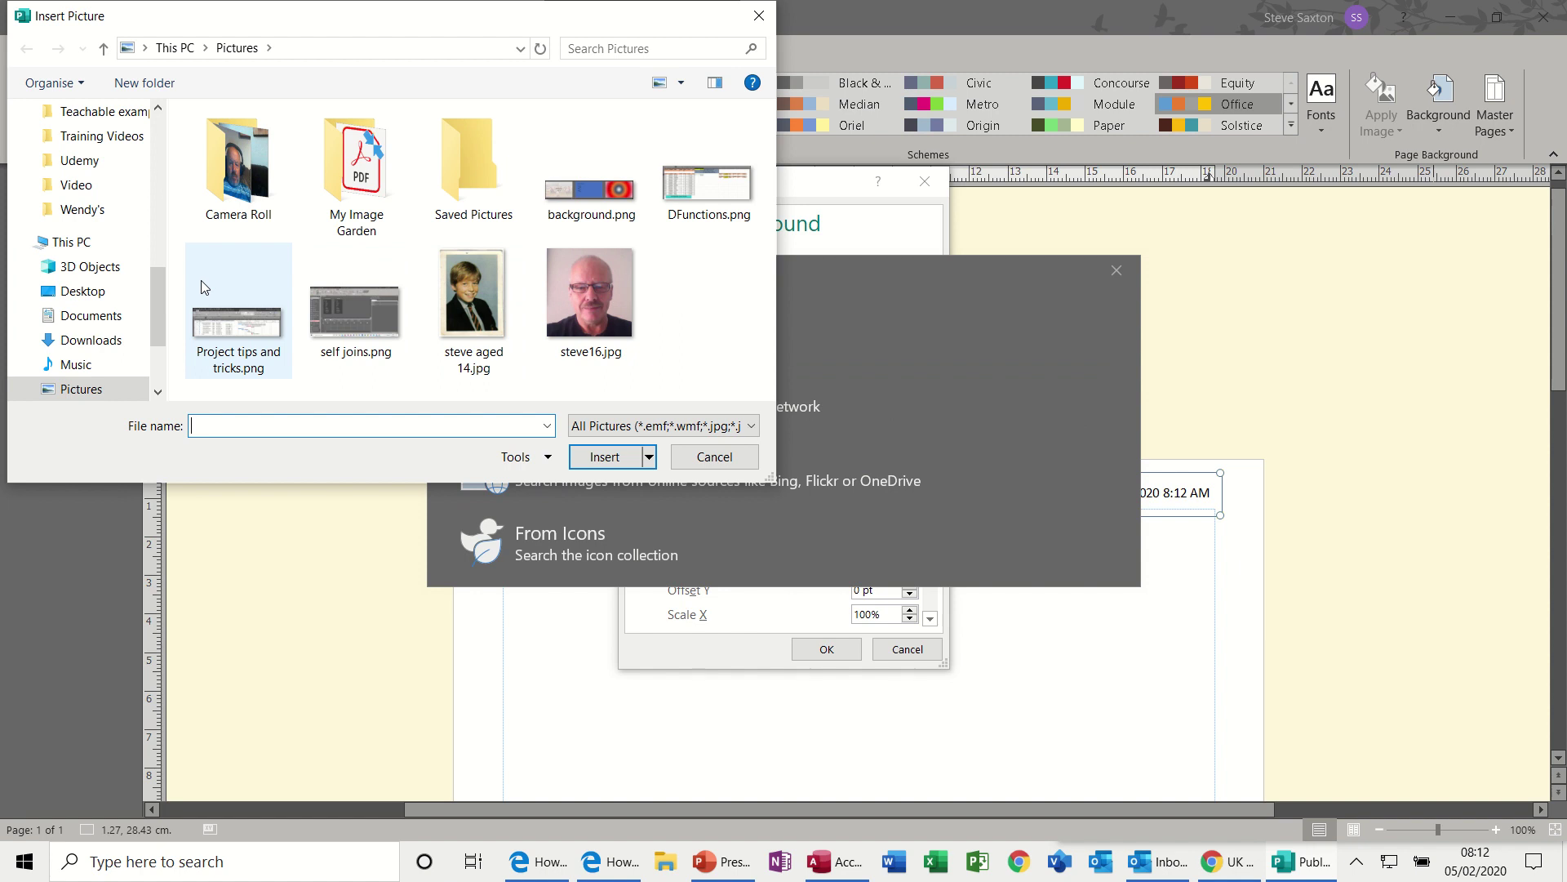
{"action": "left_click_drag", "start_coordinate": [162, 287], "coordinate": [164, 199]}
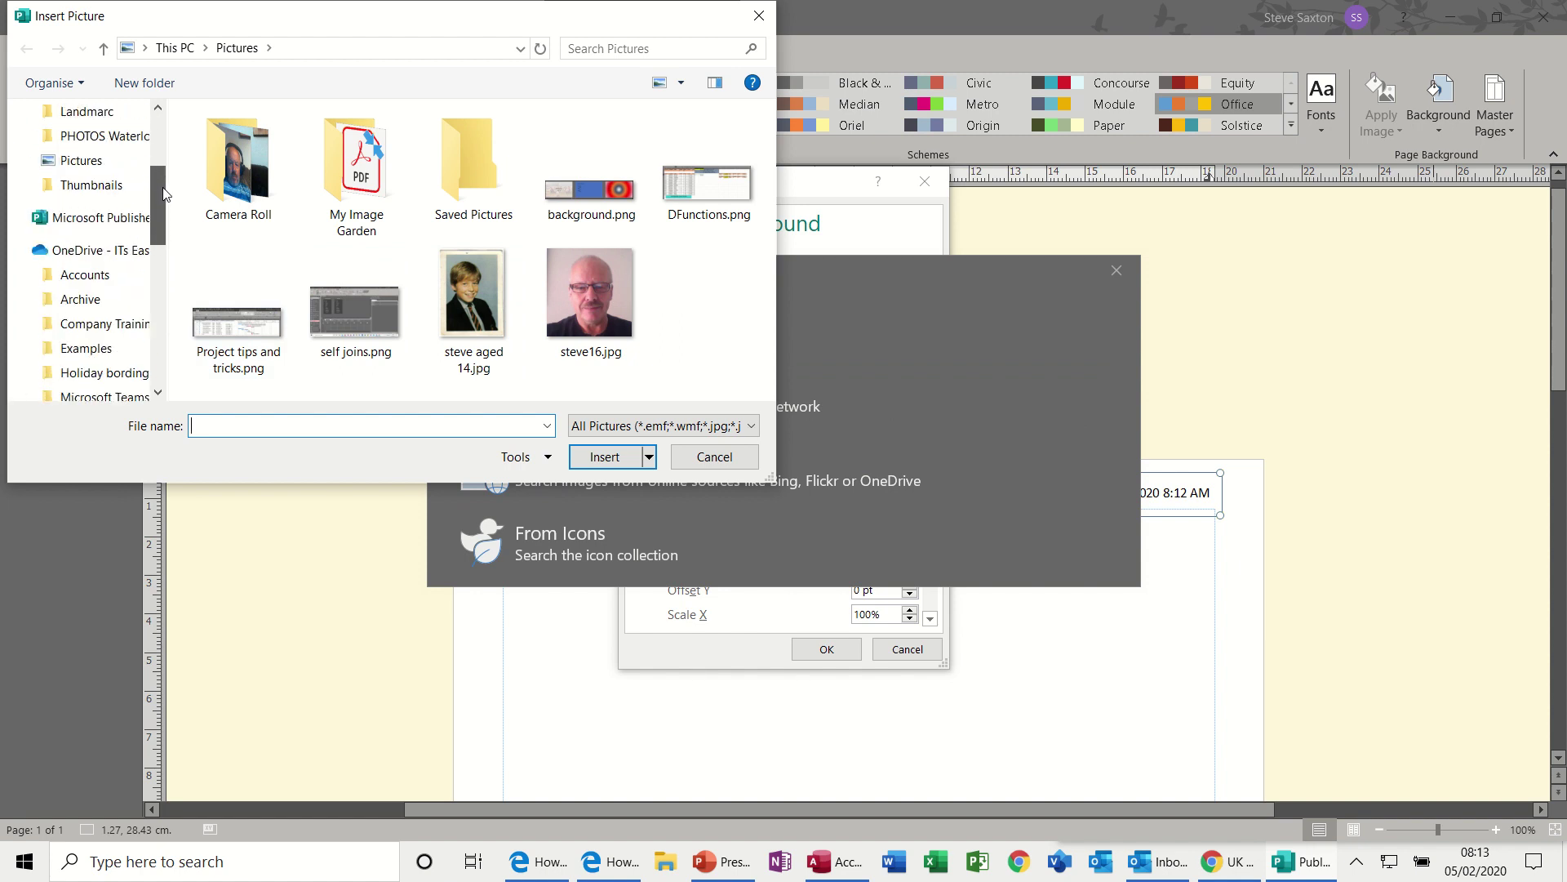
{"action": "left_click", "coordinate": [135, 139]}
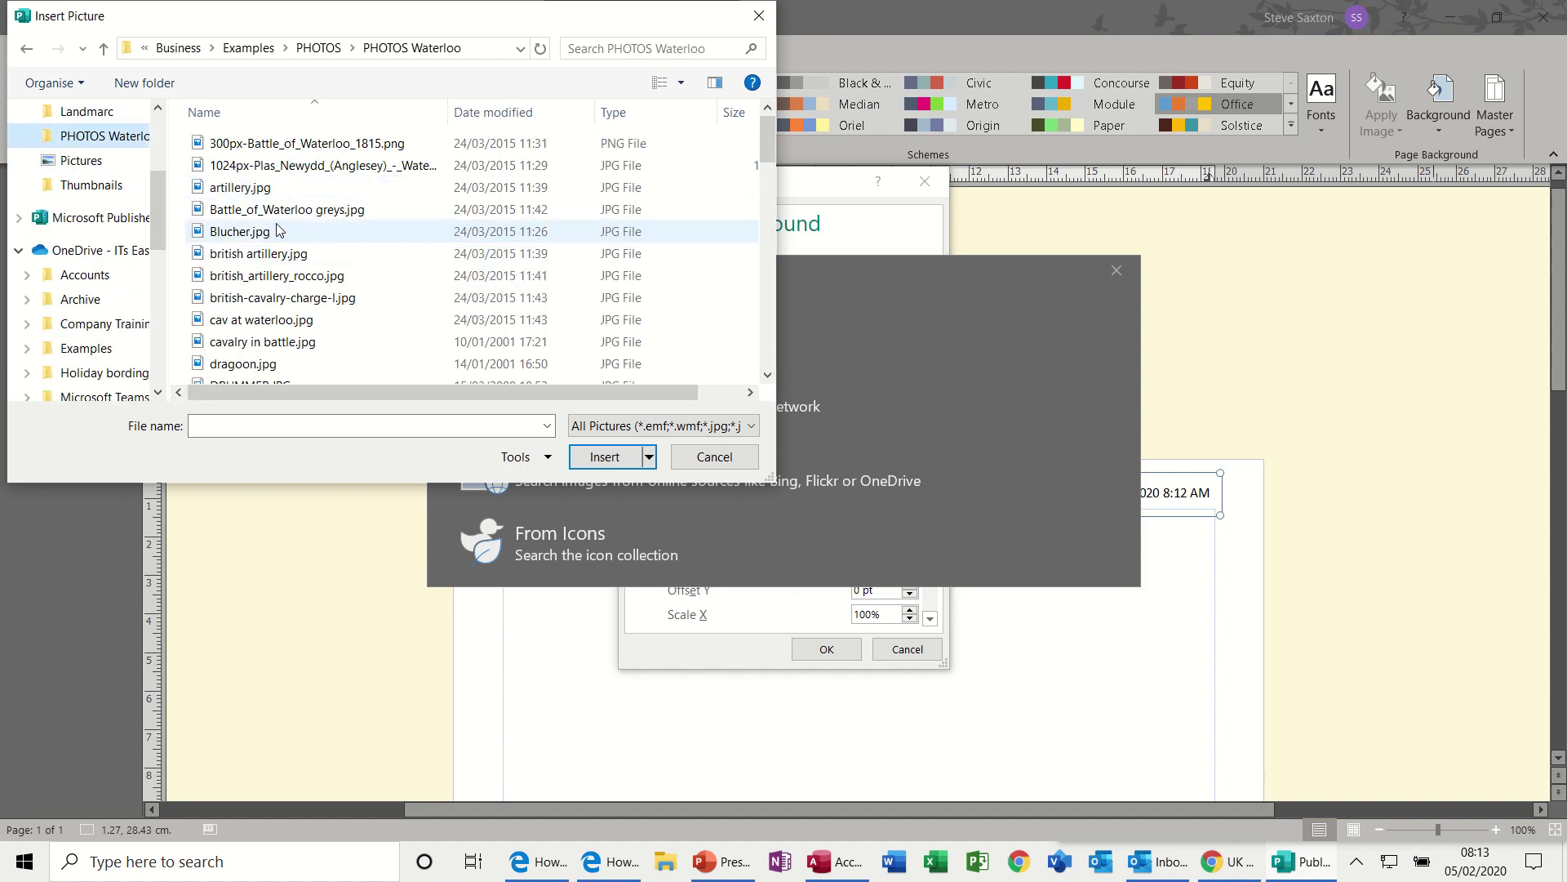
{"action": "double_click", "coordinate": [275, 213]}
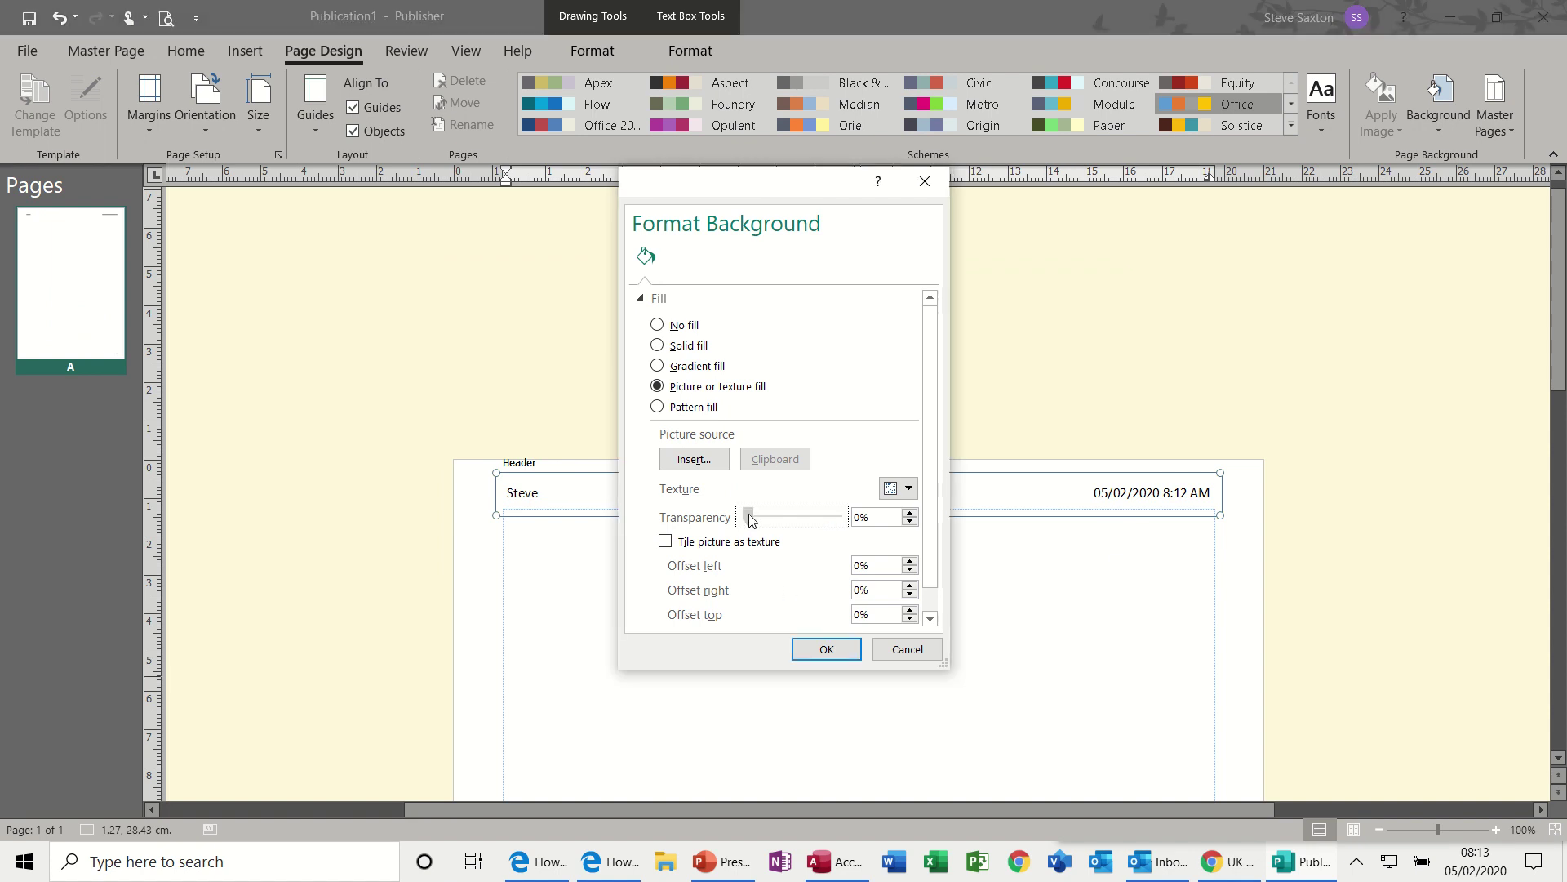
{"action": "left_click_drag", "start_coordinate": [749, 516], "coordinate": [806, 523]}
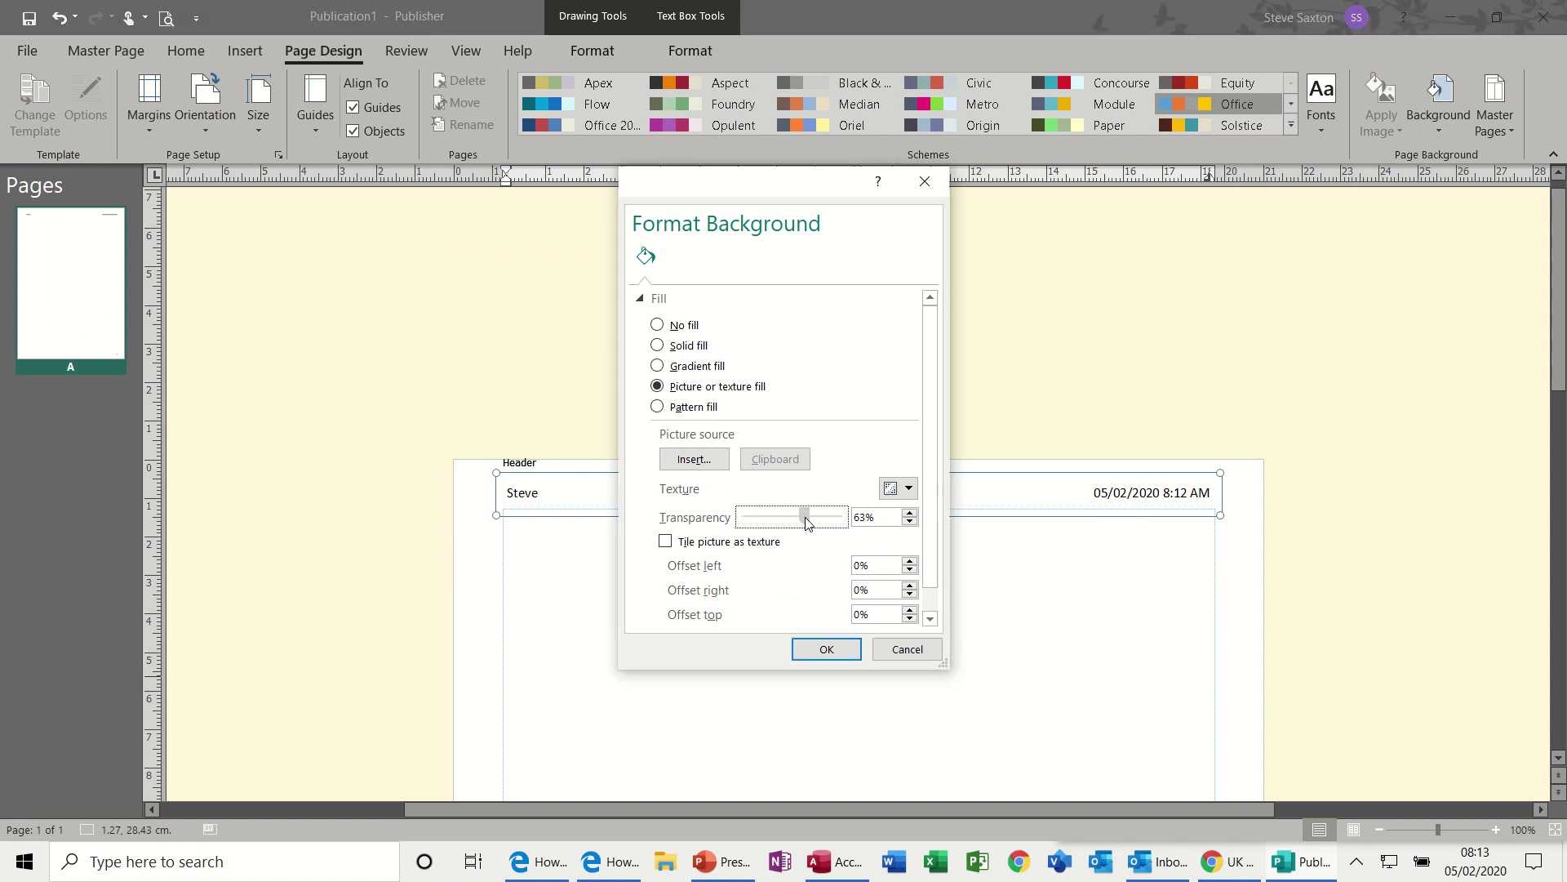
{"action": "left_click", "coordinate": [827, 649]}
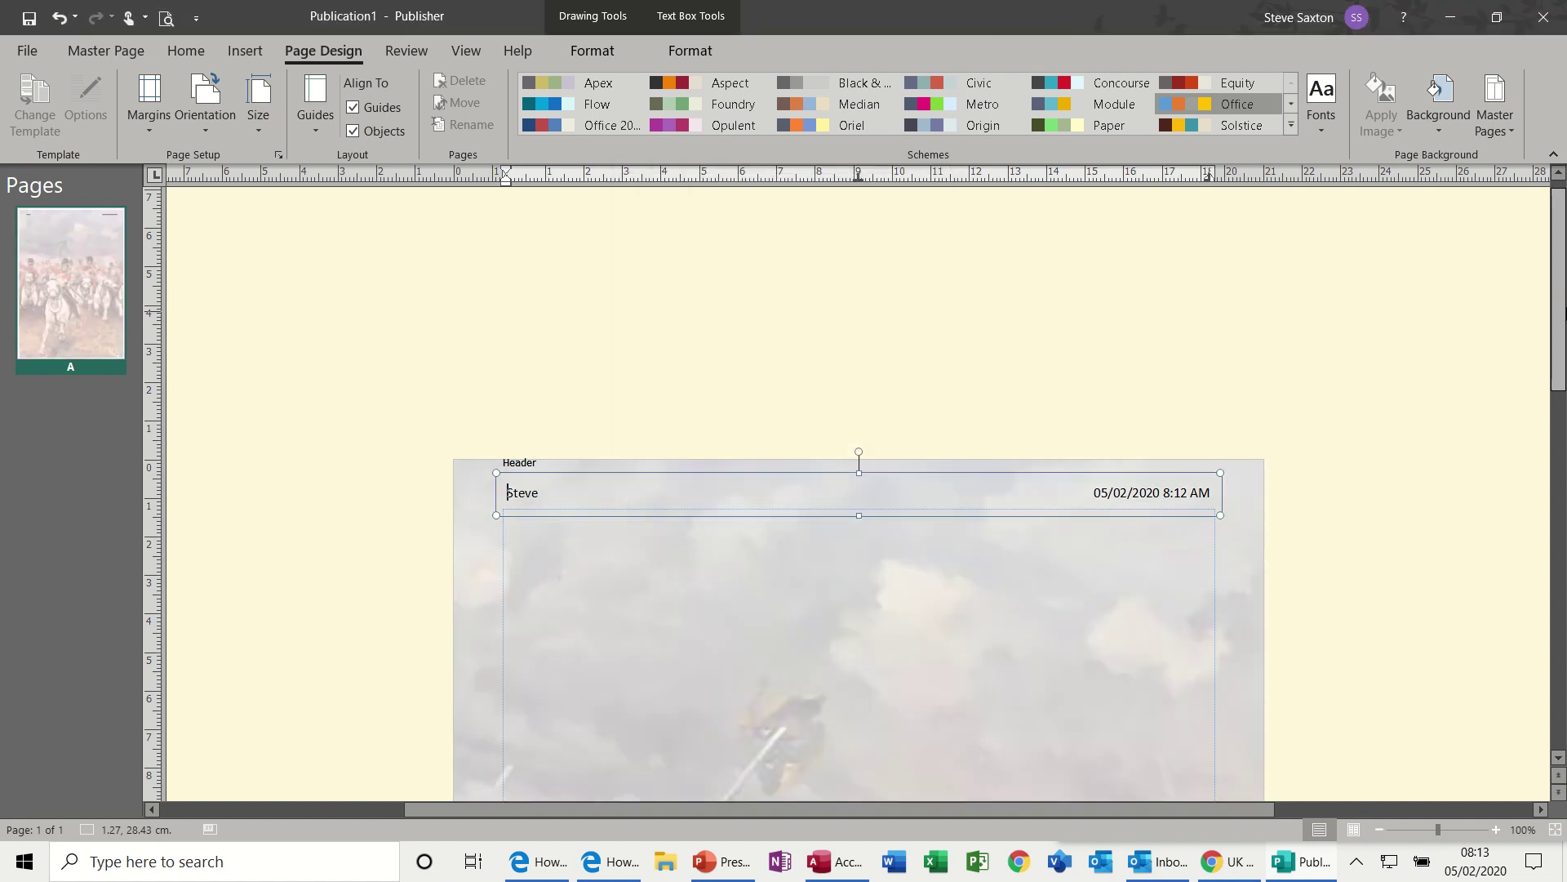
- Raise the background picture's transparency to 75% and close master page editing
{"action": "left_click_drag", "start_coordinate": [1563, 298], "coordinate": [1563, 424]}
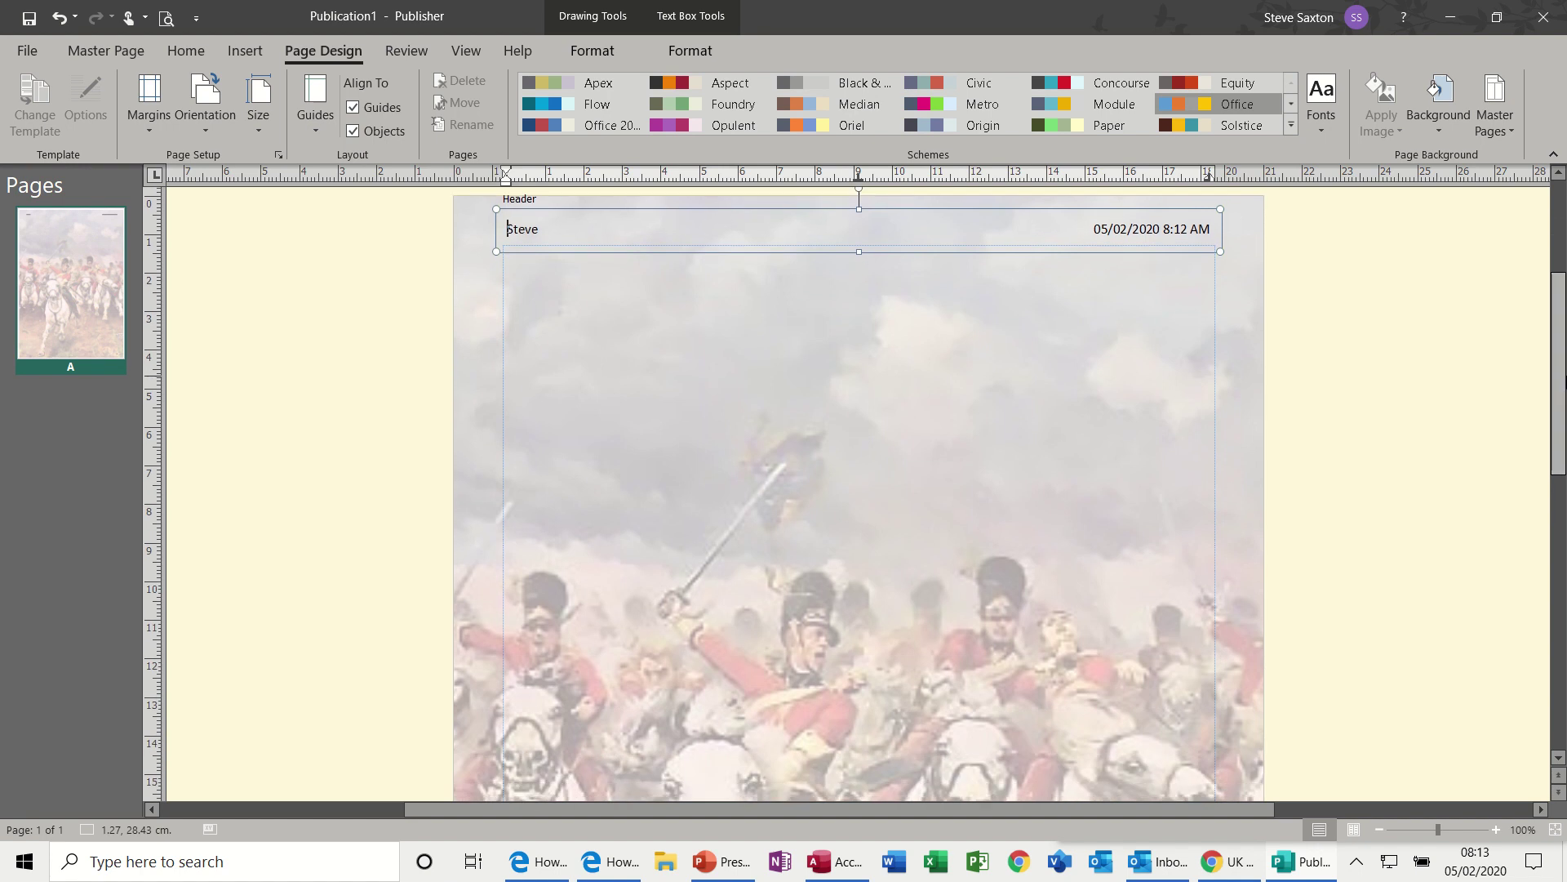
{"action": "left_click", "coordinate": [1433, 129]}
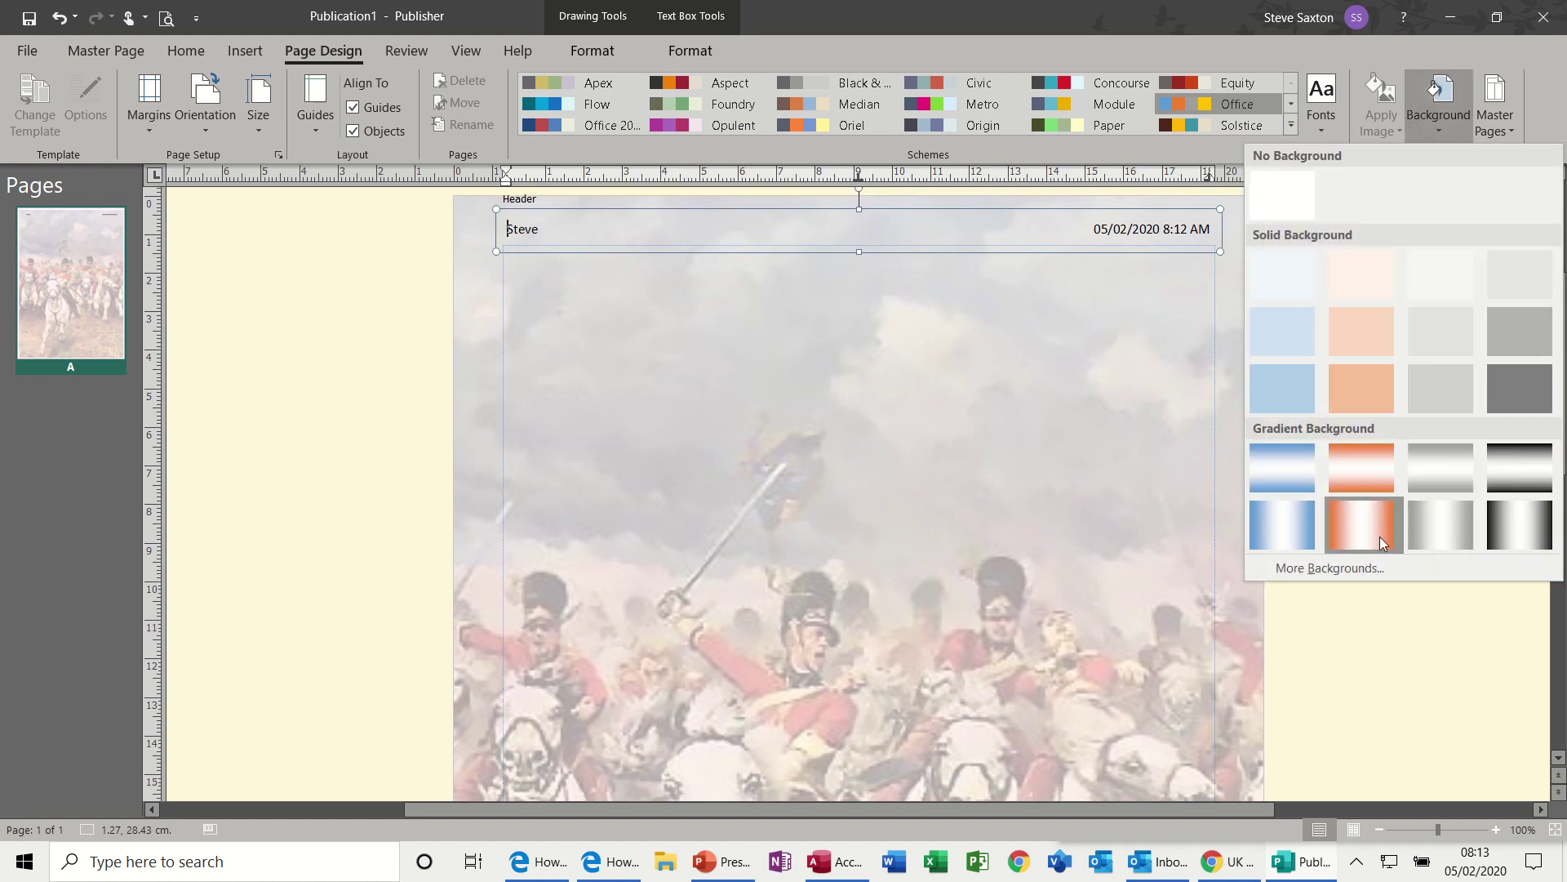
{"action": "left_click", "coordinate": [1359, 566]}
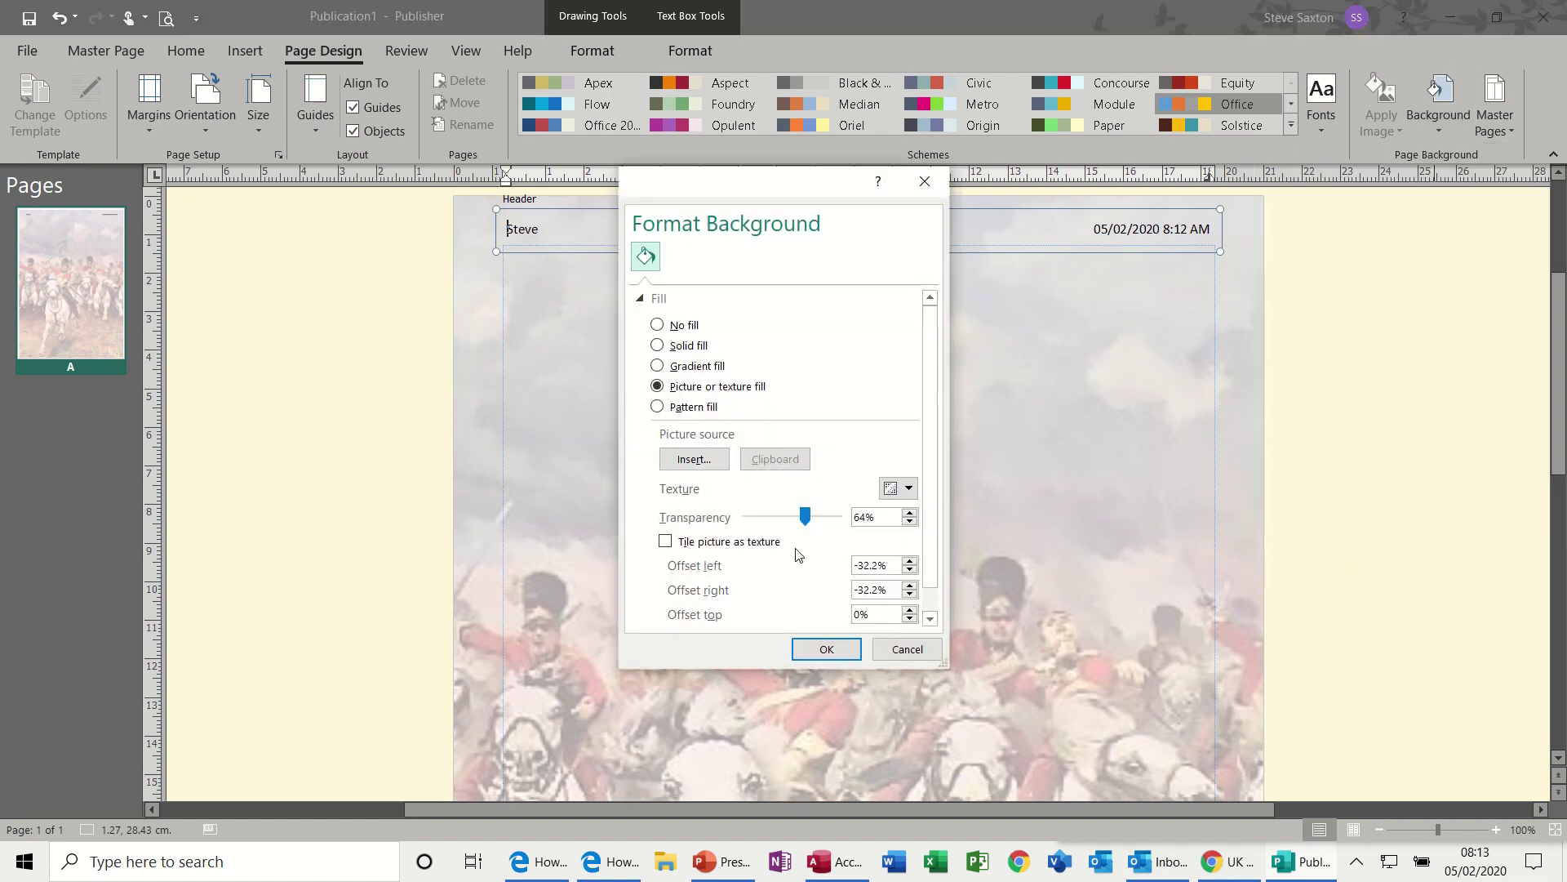
{"action": "left_click_drag", "start_coordinate": [805, 515], "coordinate": [816, 521]}
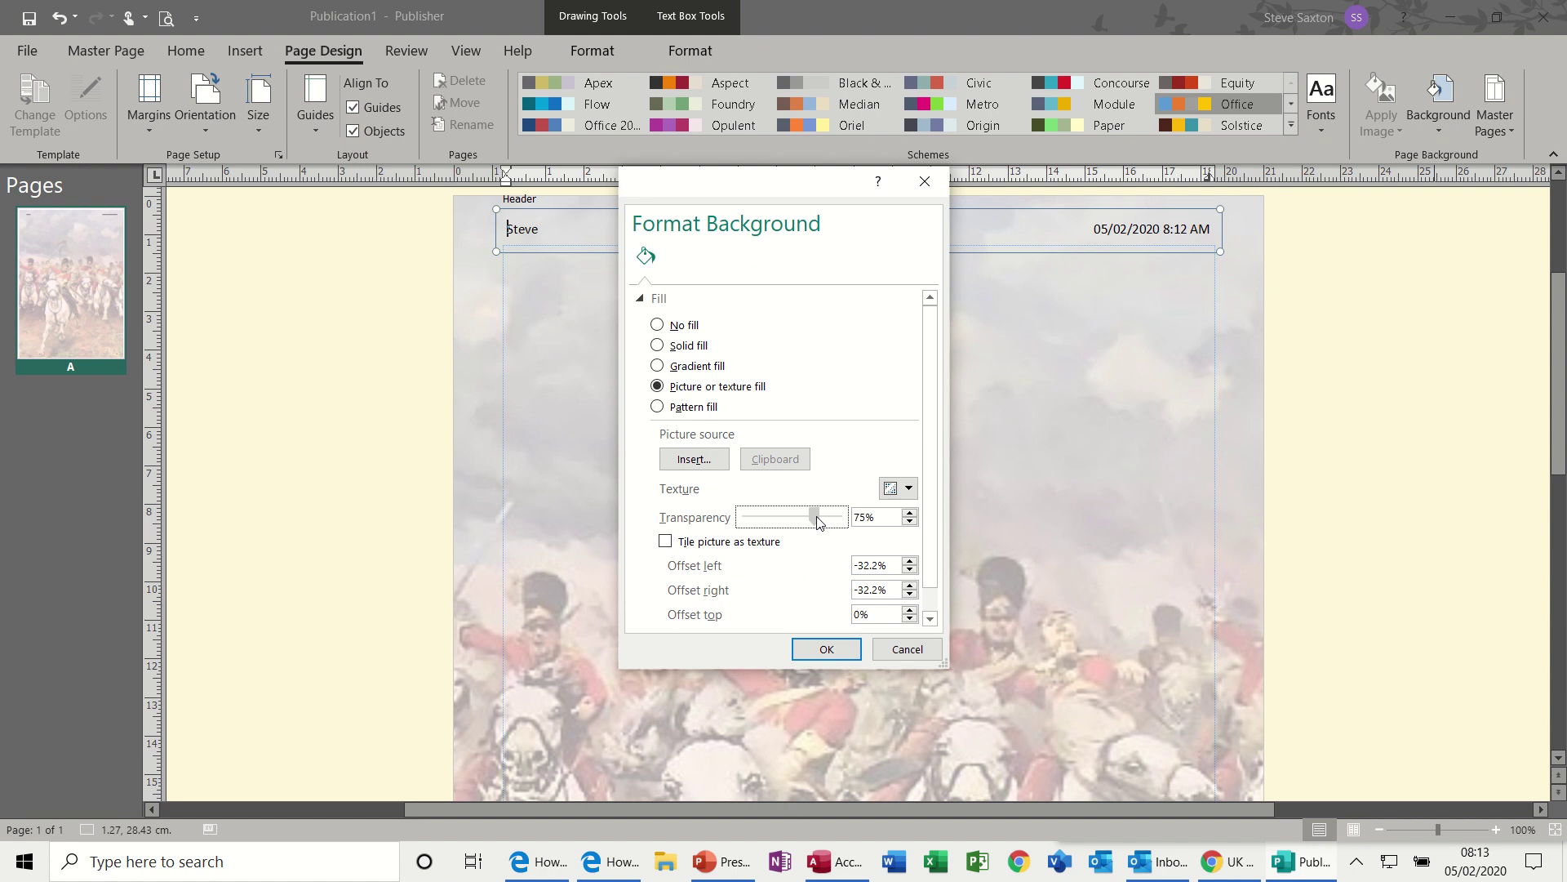
{"action": "left_click", "coordinate": [826, 651]}
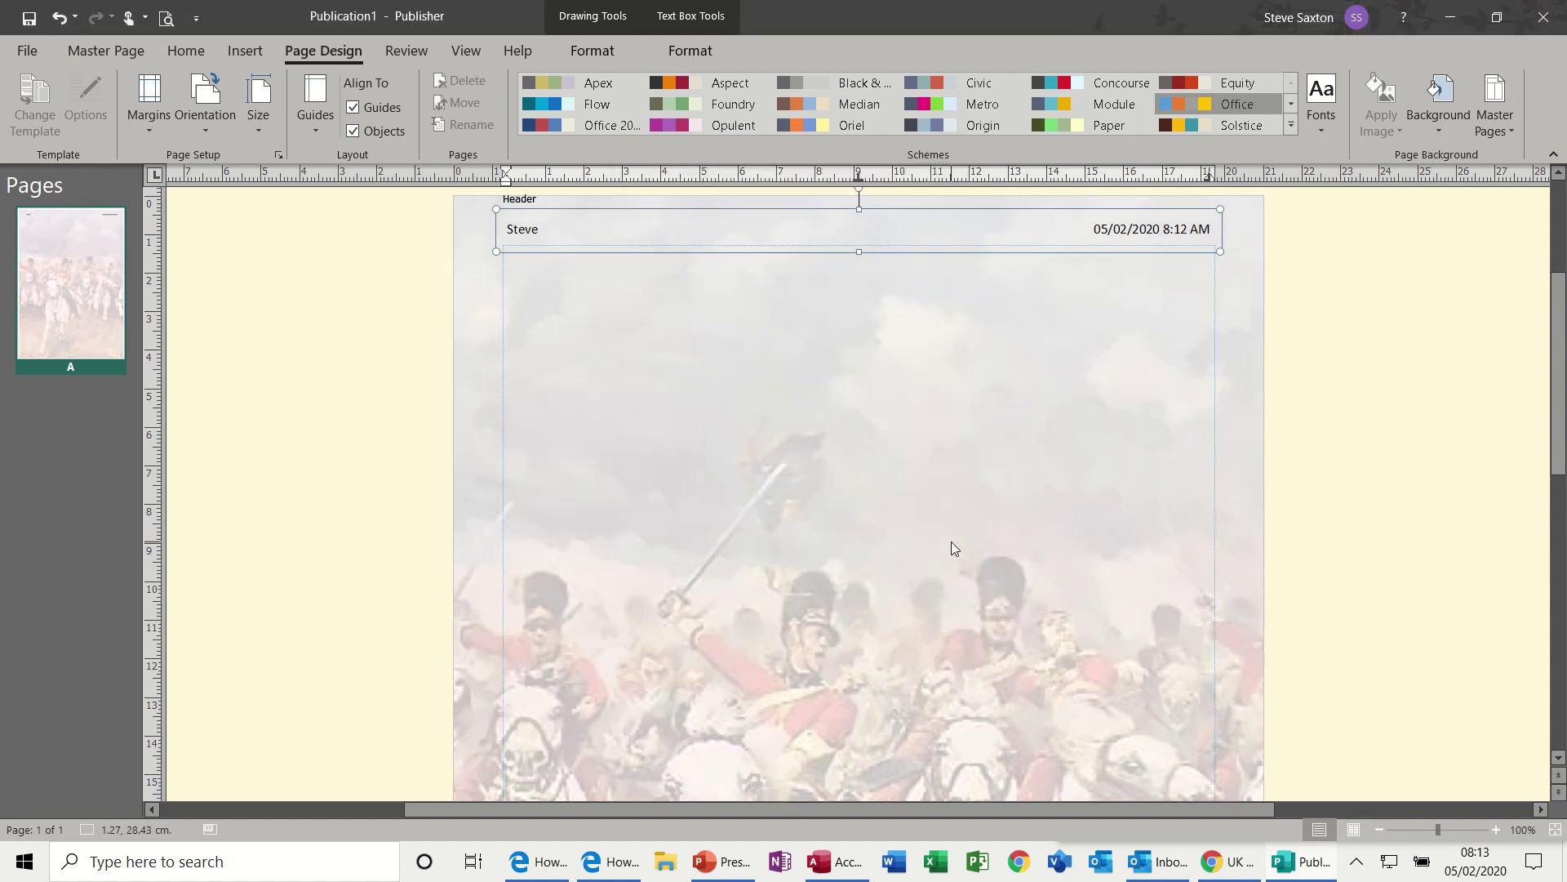
{"action": "key", "text": "Escape"}
{"action": "key", "text": "ctrl+m"}
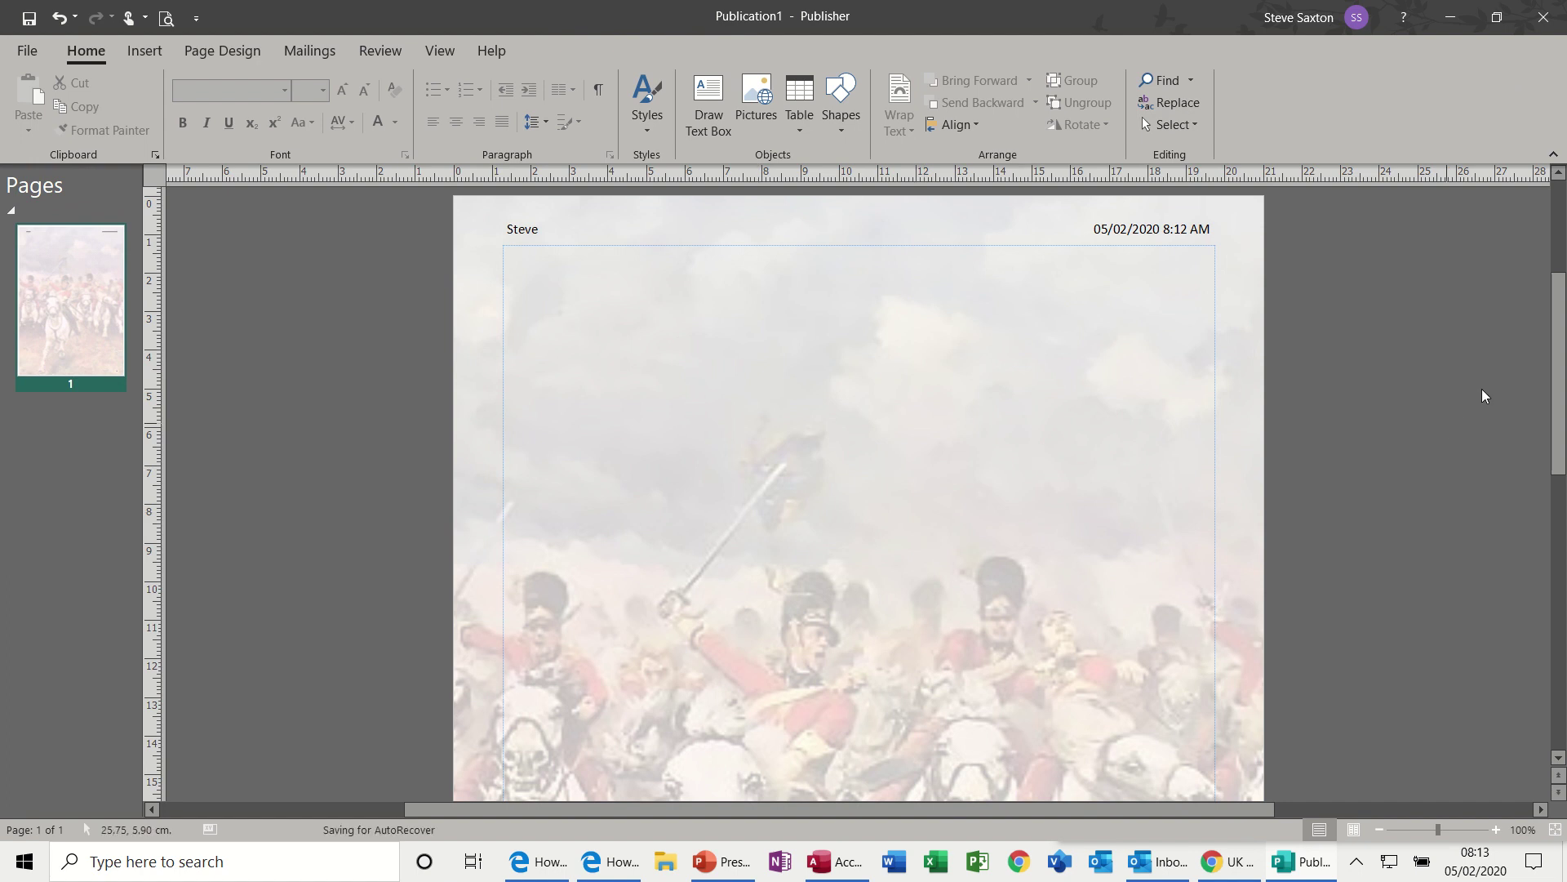
- Draw a top-left text box of filler text and place a copy upper right
{"action": "mouse_move", "coordinate": [1555, 342]}
{"action": "left_mouse_down"}
{"action": "mouse_move", "coordinate": [1557, 514]}
{"action": "mouse_move", "coordinate": [1558, 353]}
{"action": "left_mouse_up"}
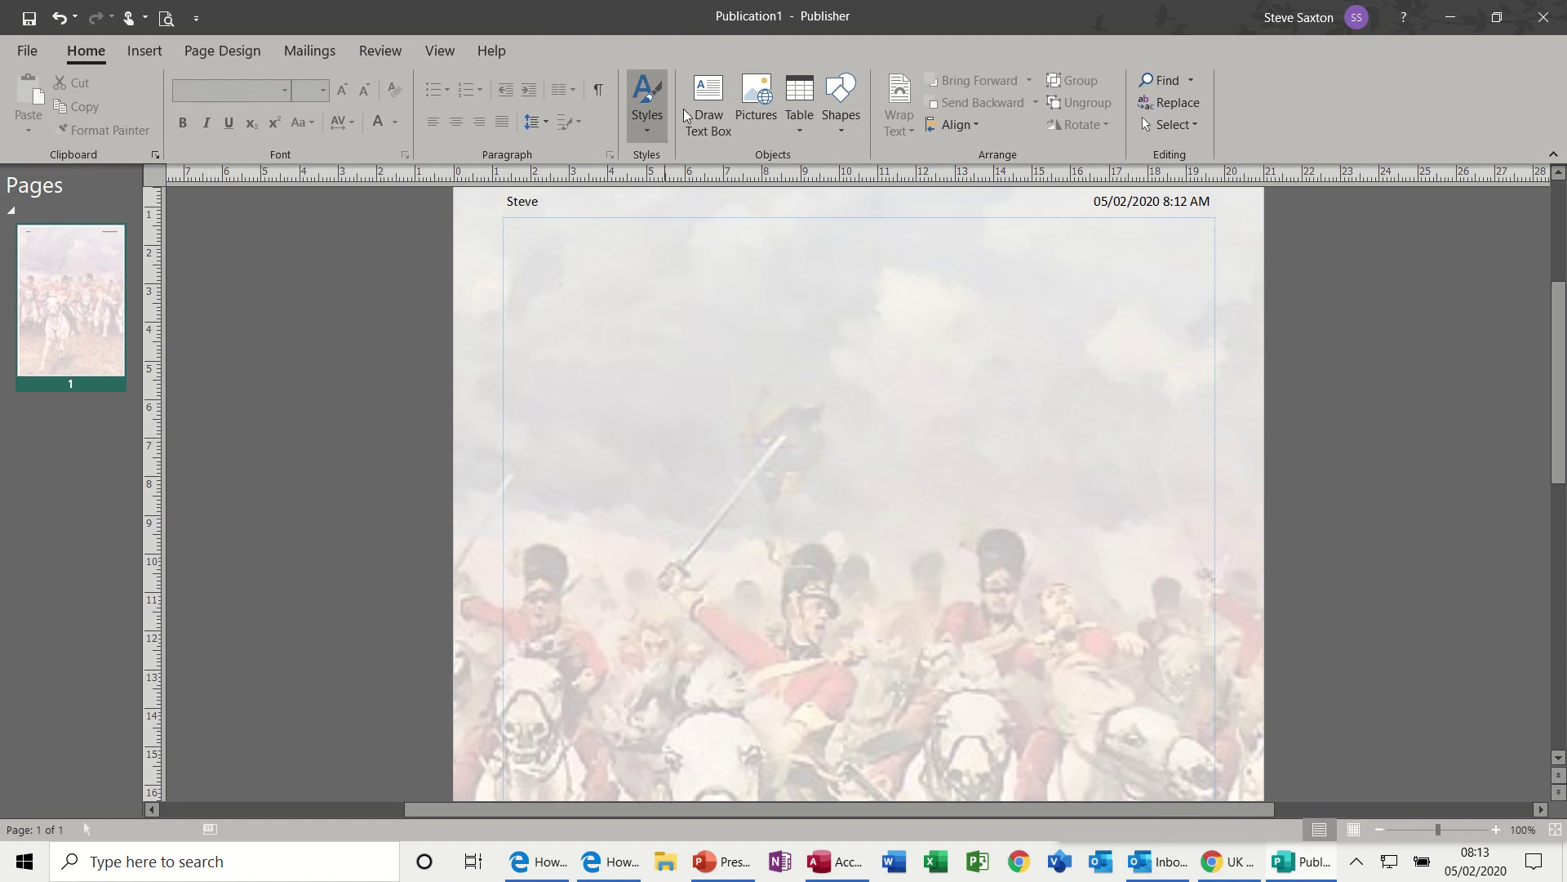
{"action": "left_click", "coordinate": [707, 110]}
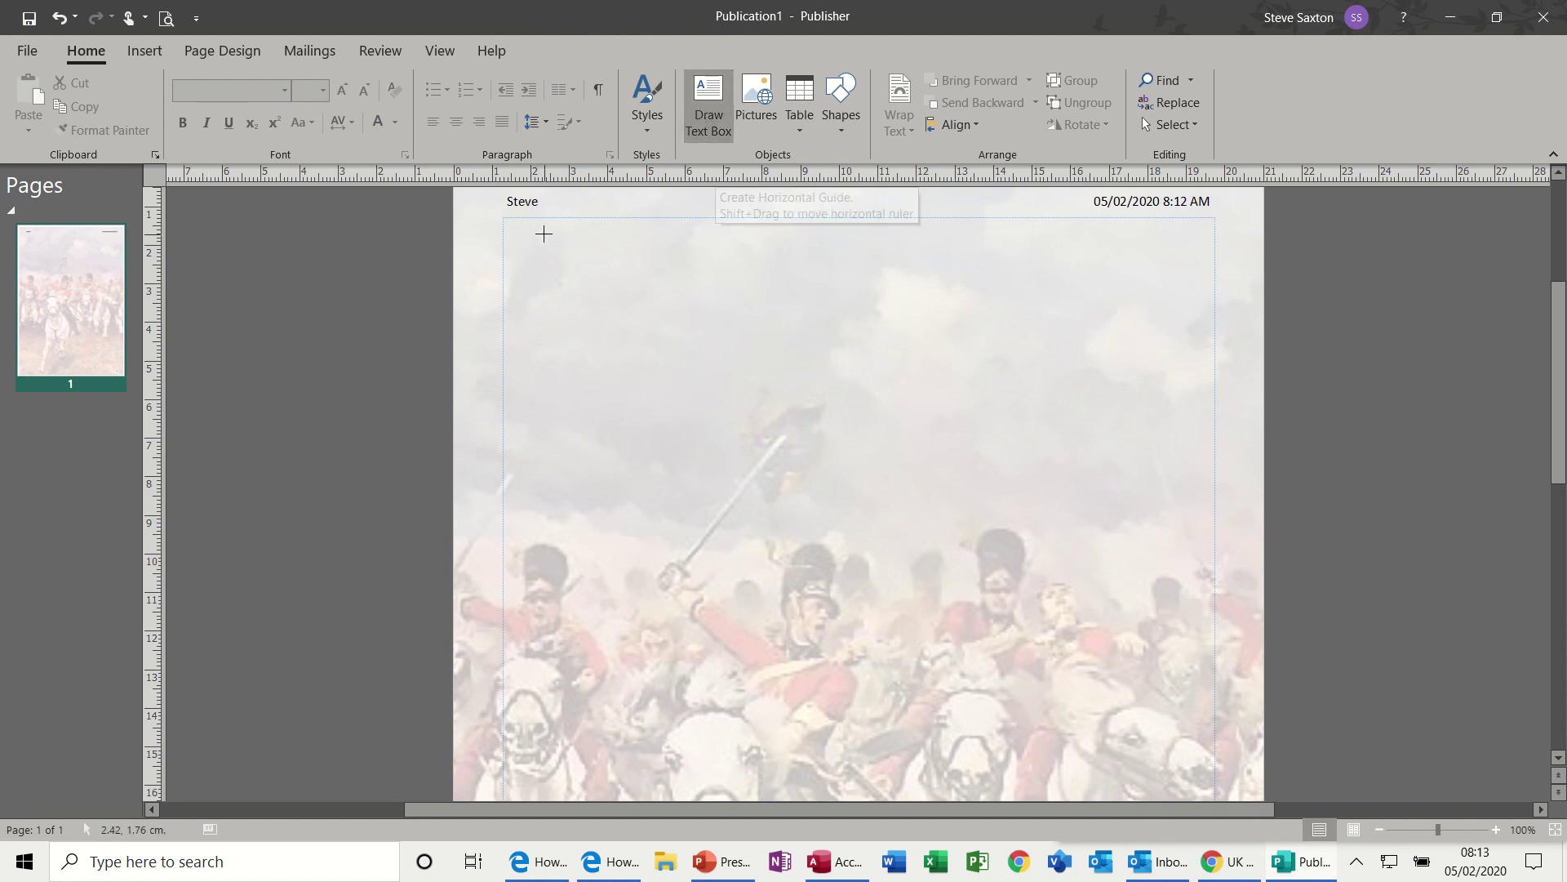
{"action": "left_click_drag", "start_coordinate": [534, 225], "coordinate": [772, 476]}
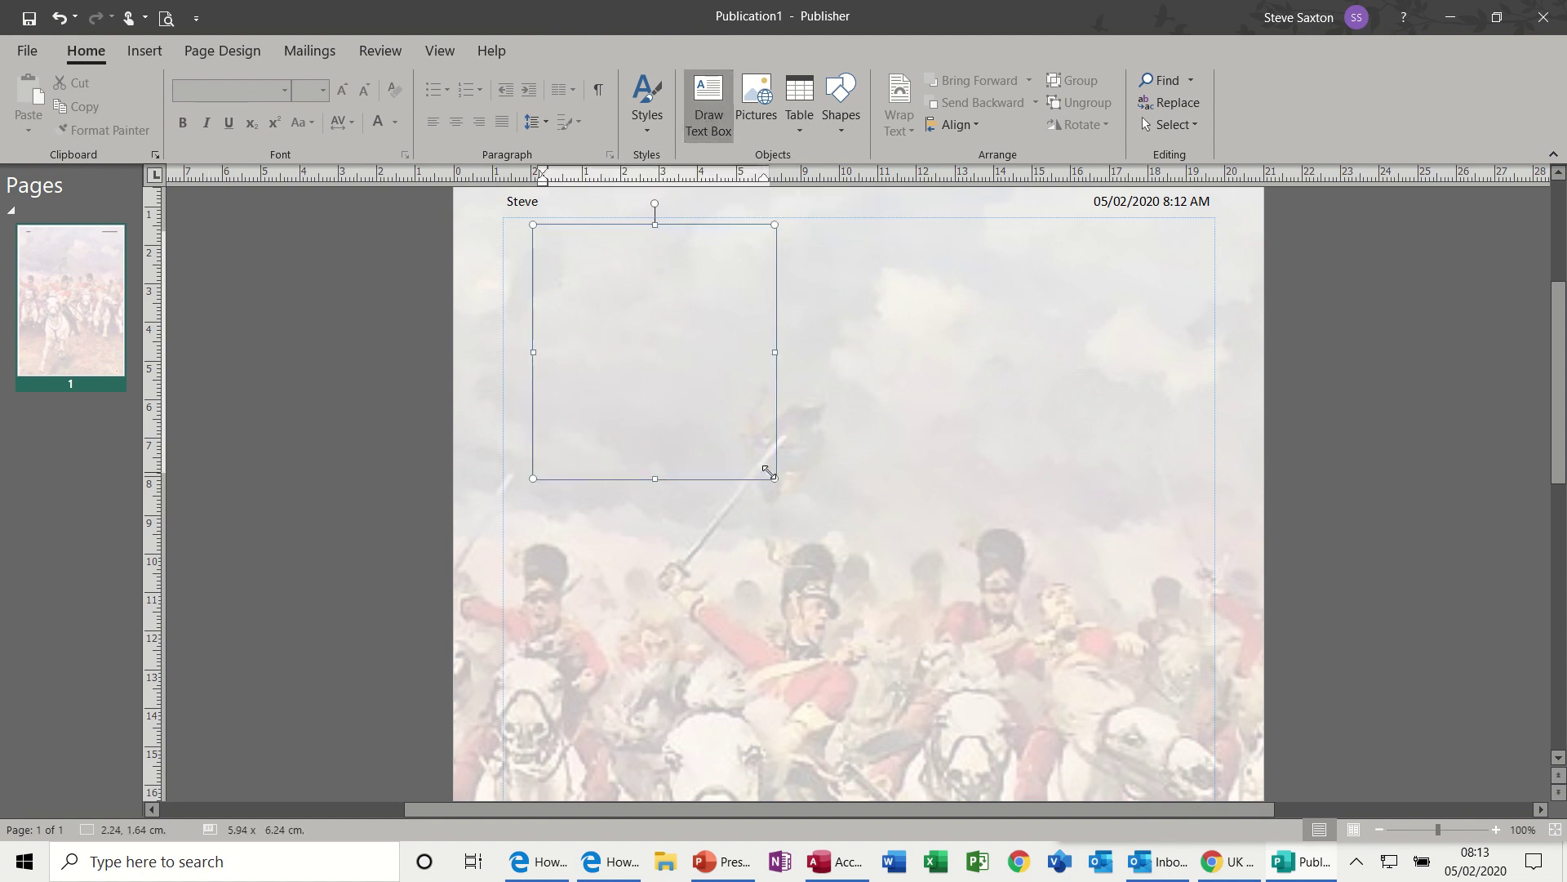
{"action": "type", "text": "dfwefiwed"}
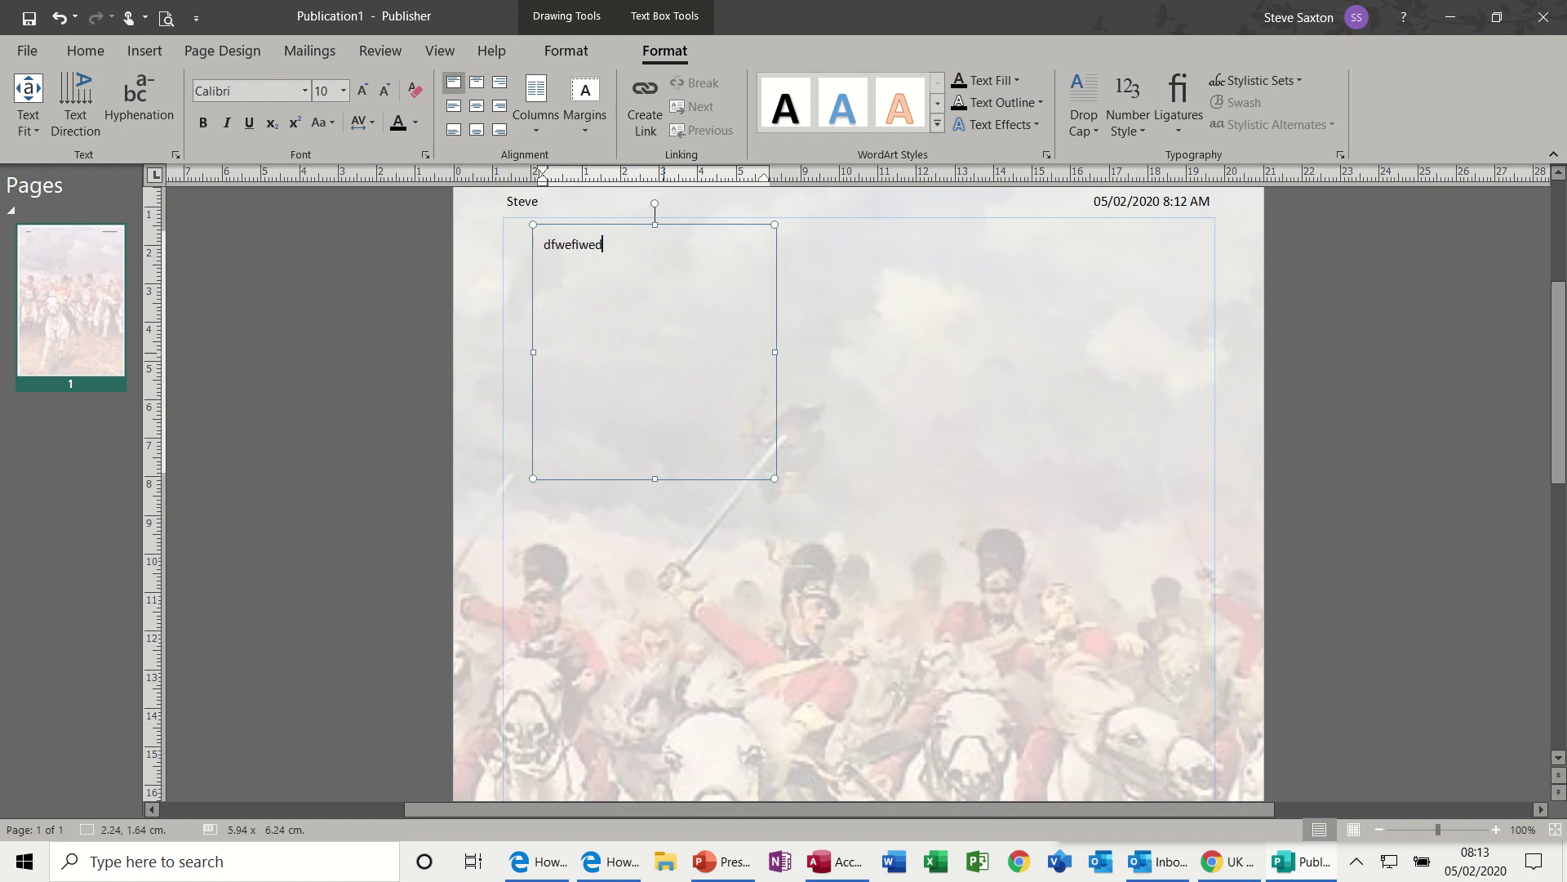
{"action": "type", "text": "iuh iwejhw ejhew rjer kjlb erkjber kj e"}
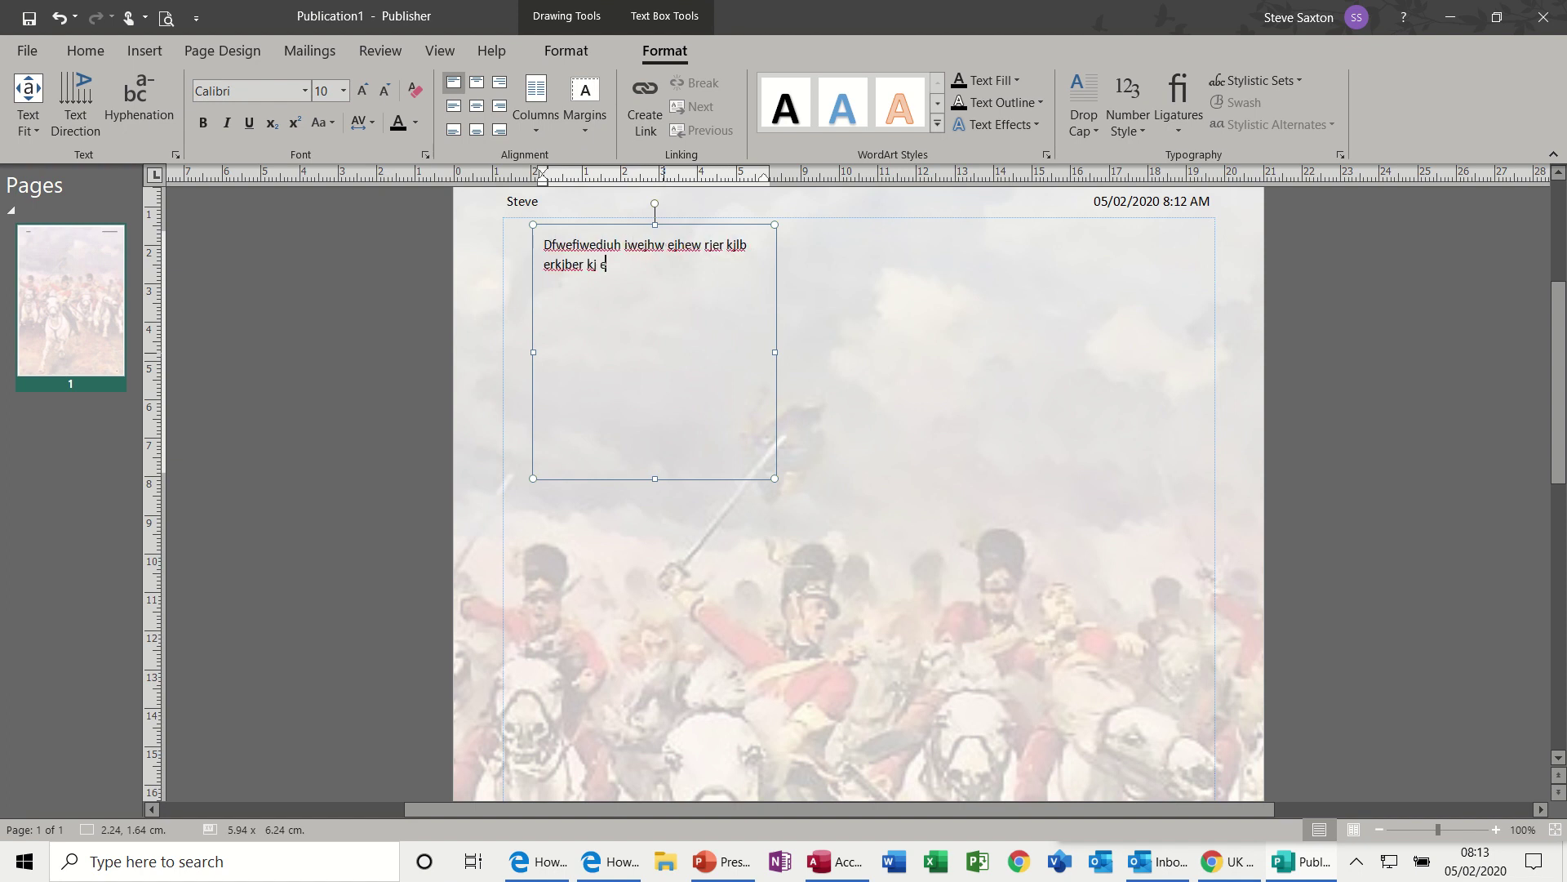
{"action": "type", "text": "kjl ekj ekje kje kj ekjefkje kjekje kje kj e"}
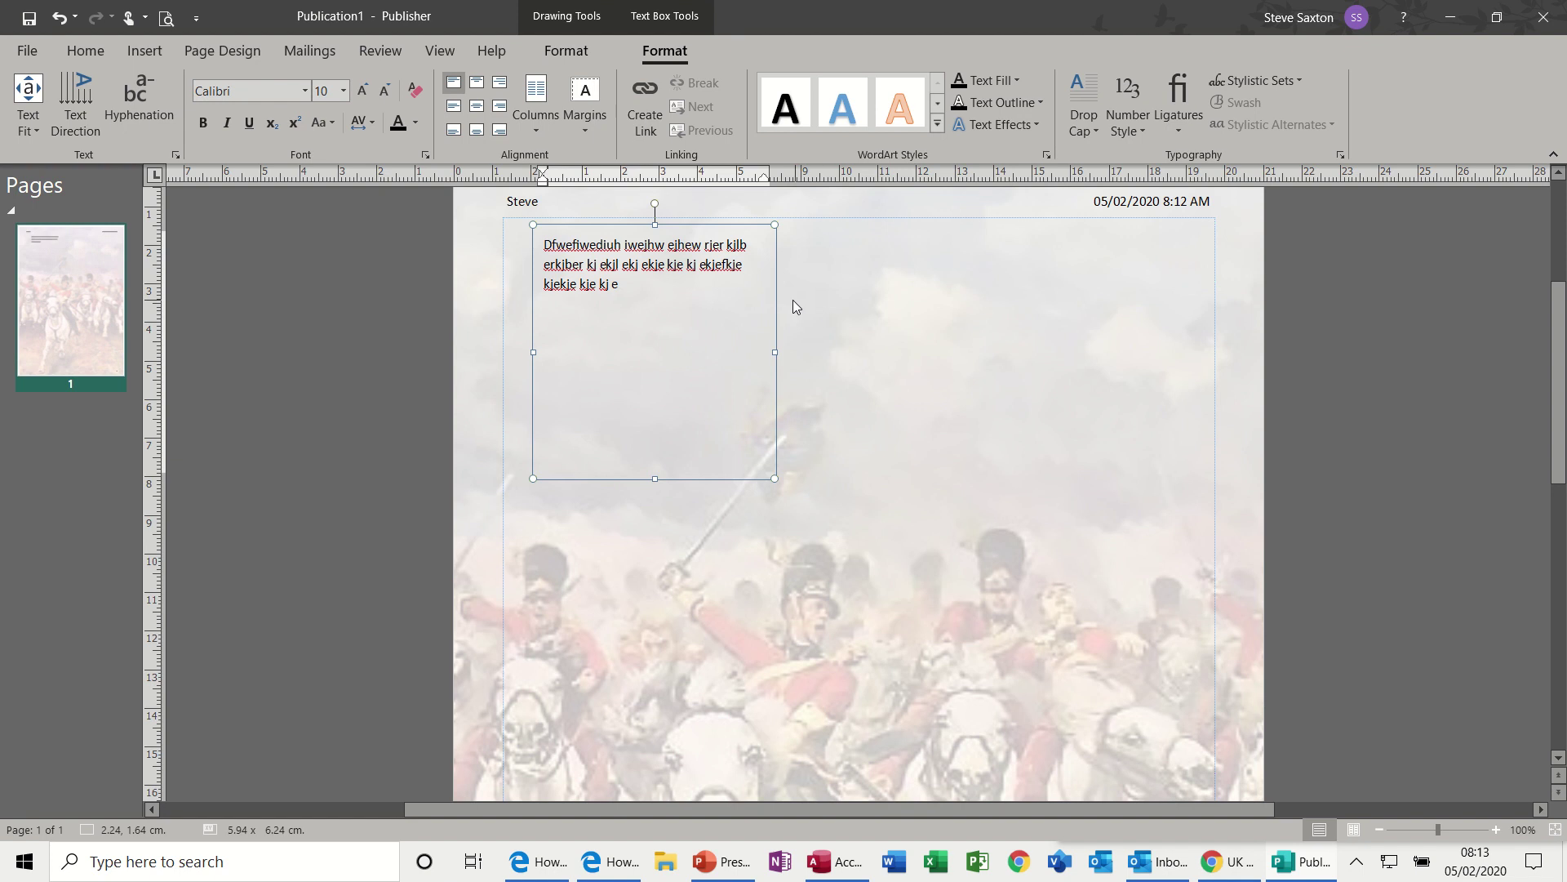
{"action": "left_click_drag", "start_coordinate": [776, 302], "coordinate": [1168, 339]}
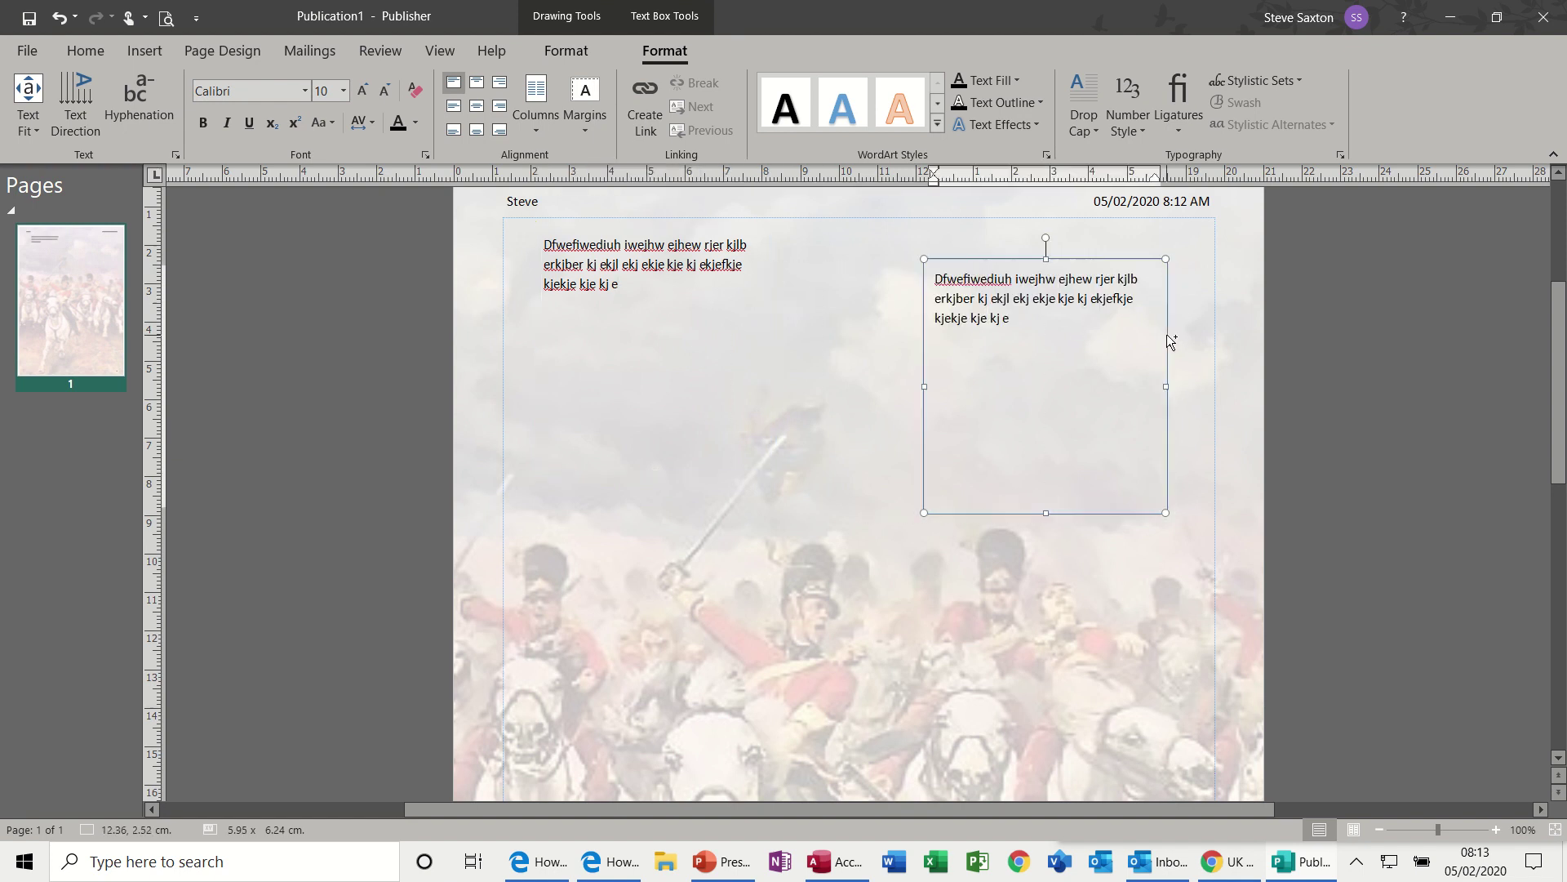
{"action": "left_click", "coordinate": [595, 598]}
- Insert artillery.jpg from PHOTOS Waterloo and position it below the left text box
{"action": "left_click", "coordinate": [762, 112]}
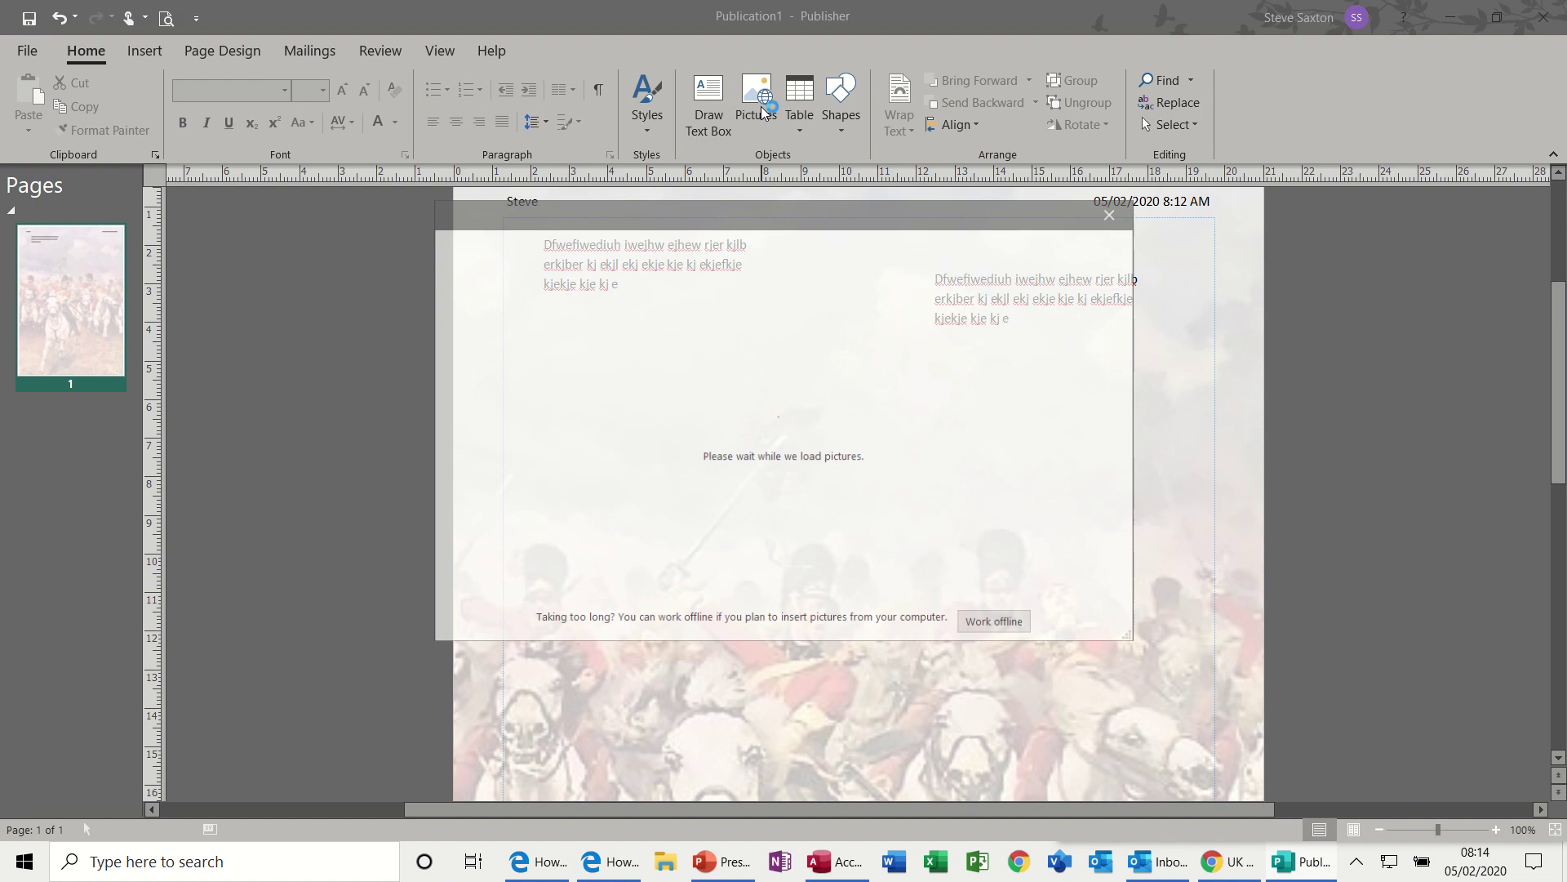
{"action": "left_click", "coordinate": [635, 333]}
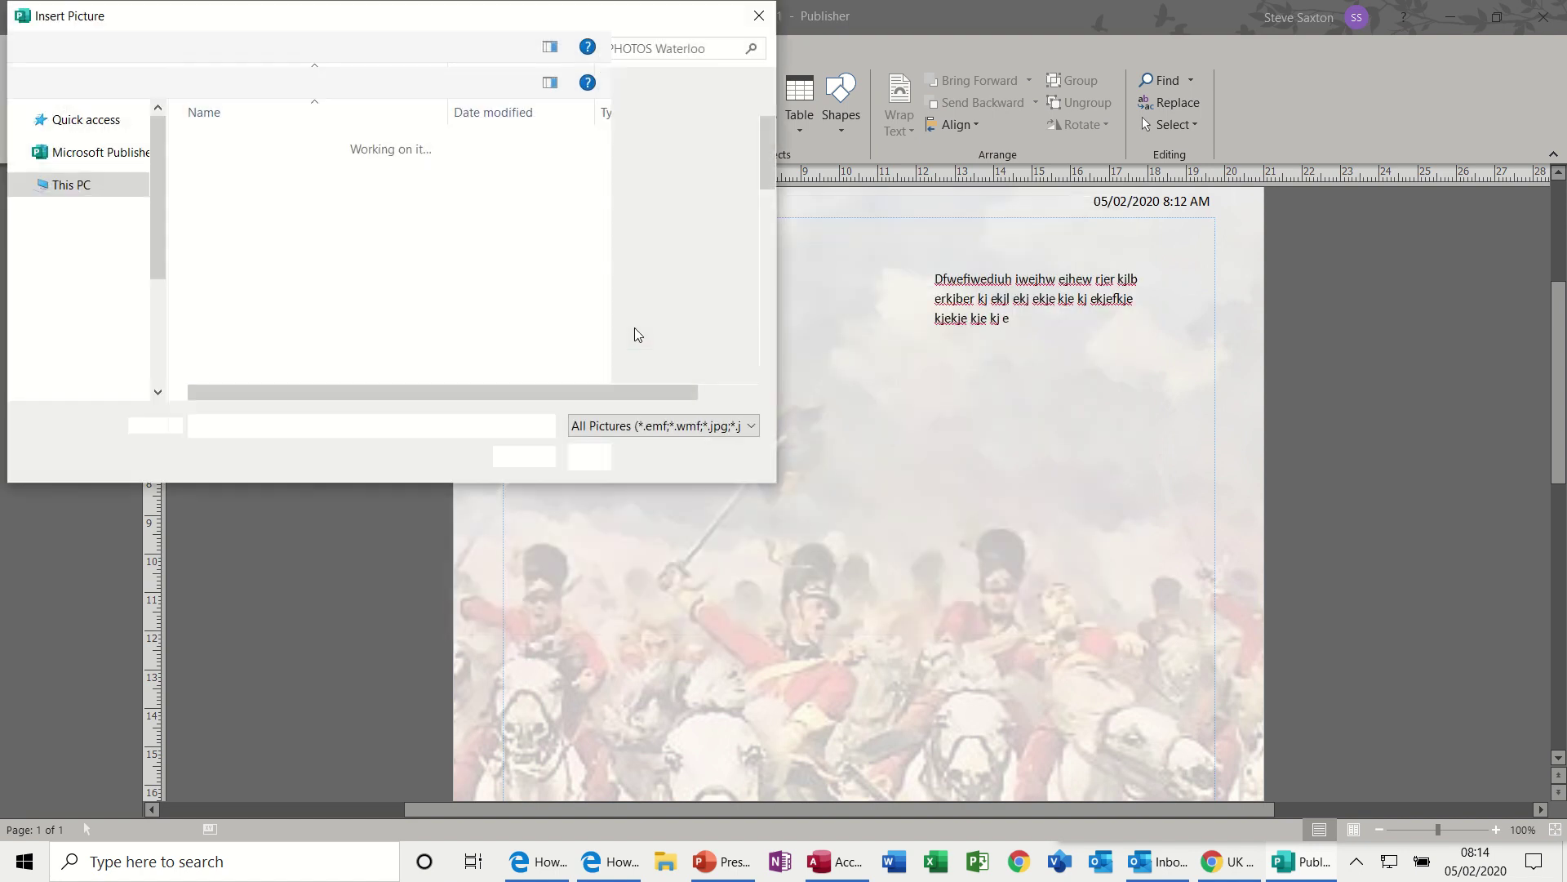
{"action": "left_click", "coordinate": [236, 192]}
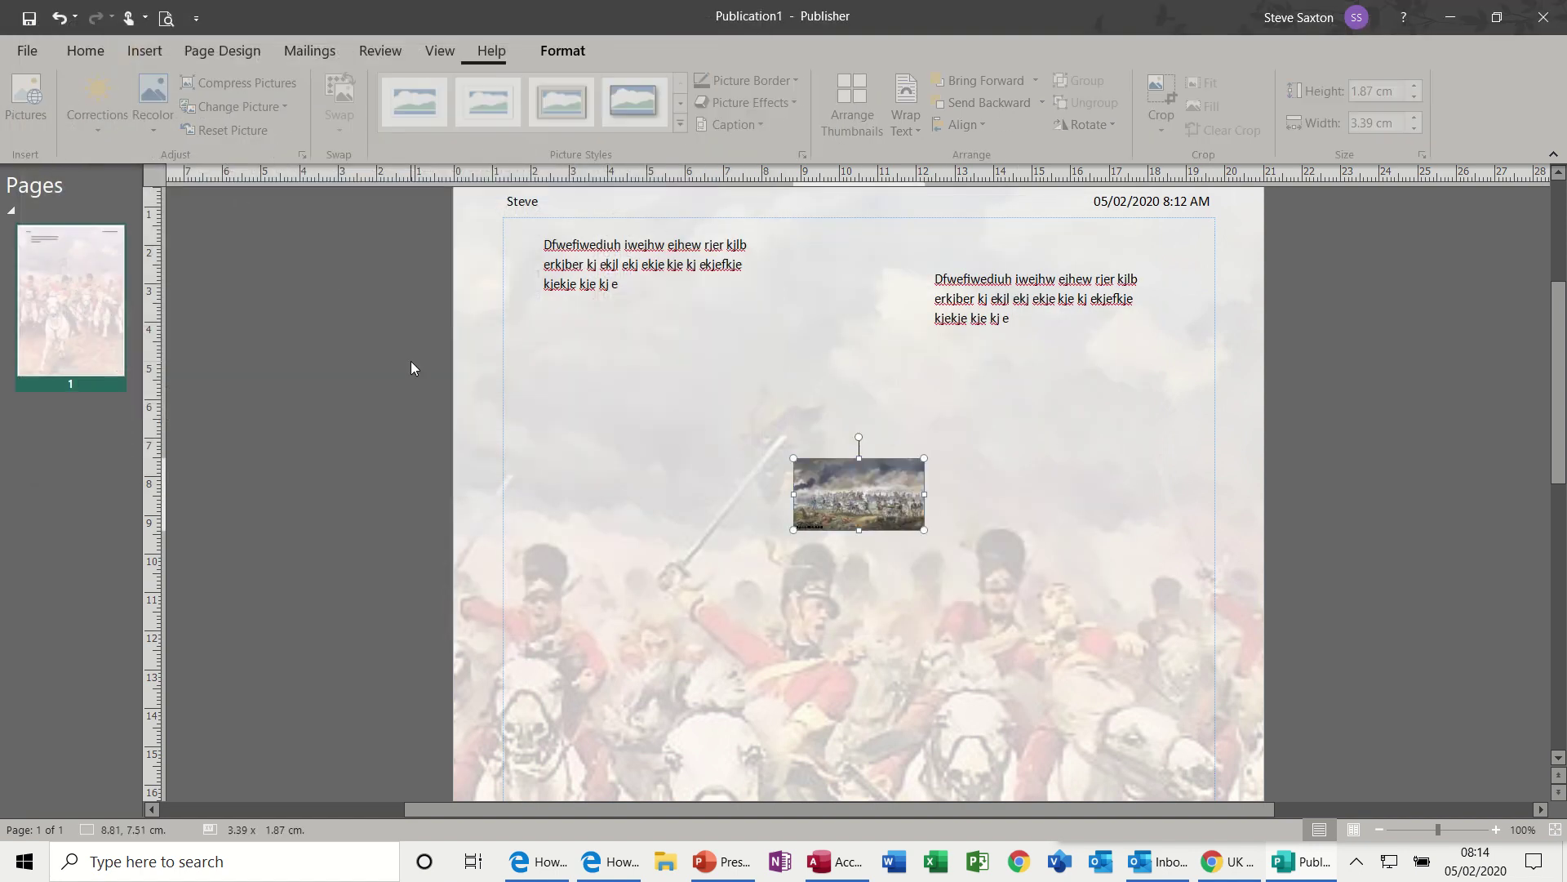
{"action": "left_click_drag", "start_coordinate": [701, 475], "coordinate": [736, 472]}
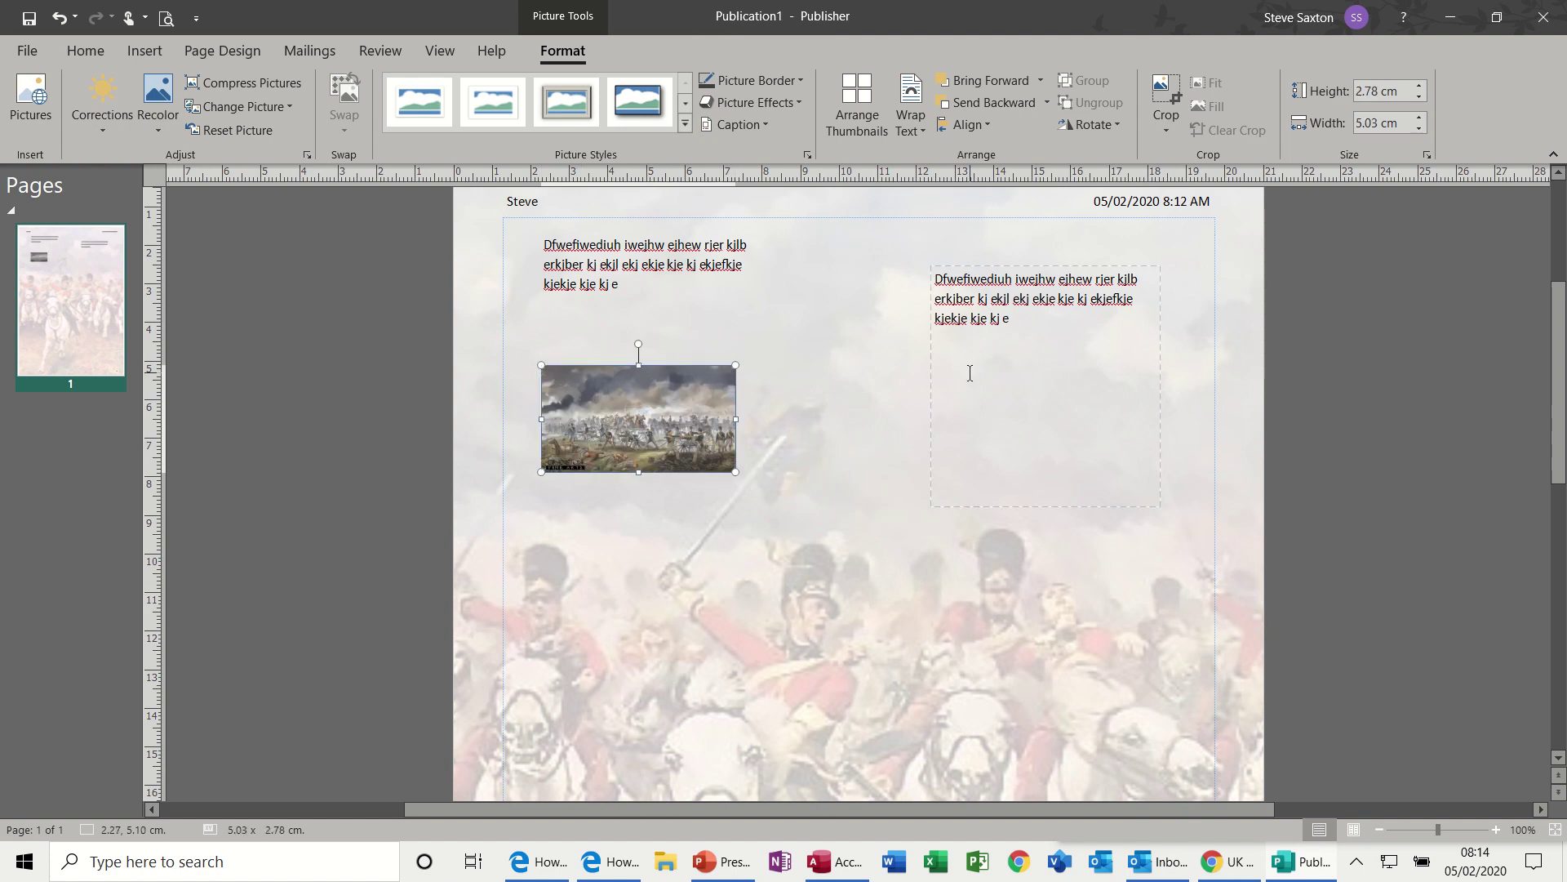
{"action": "double_click", "coordinate": [978, 318]}
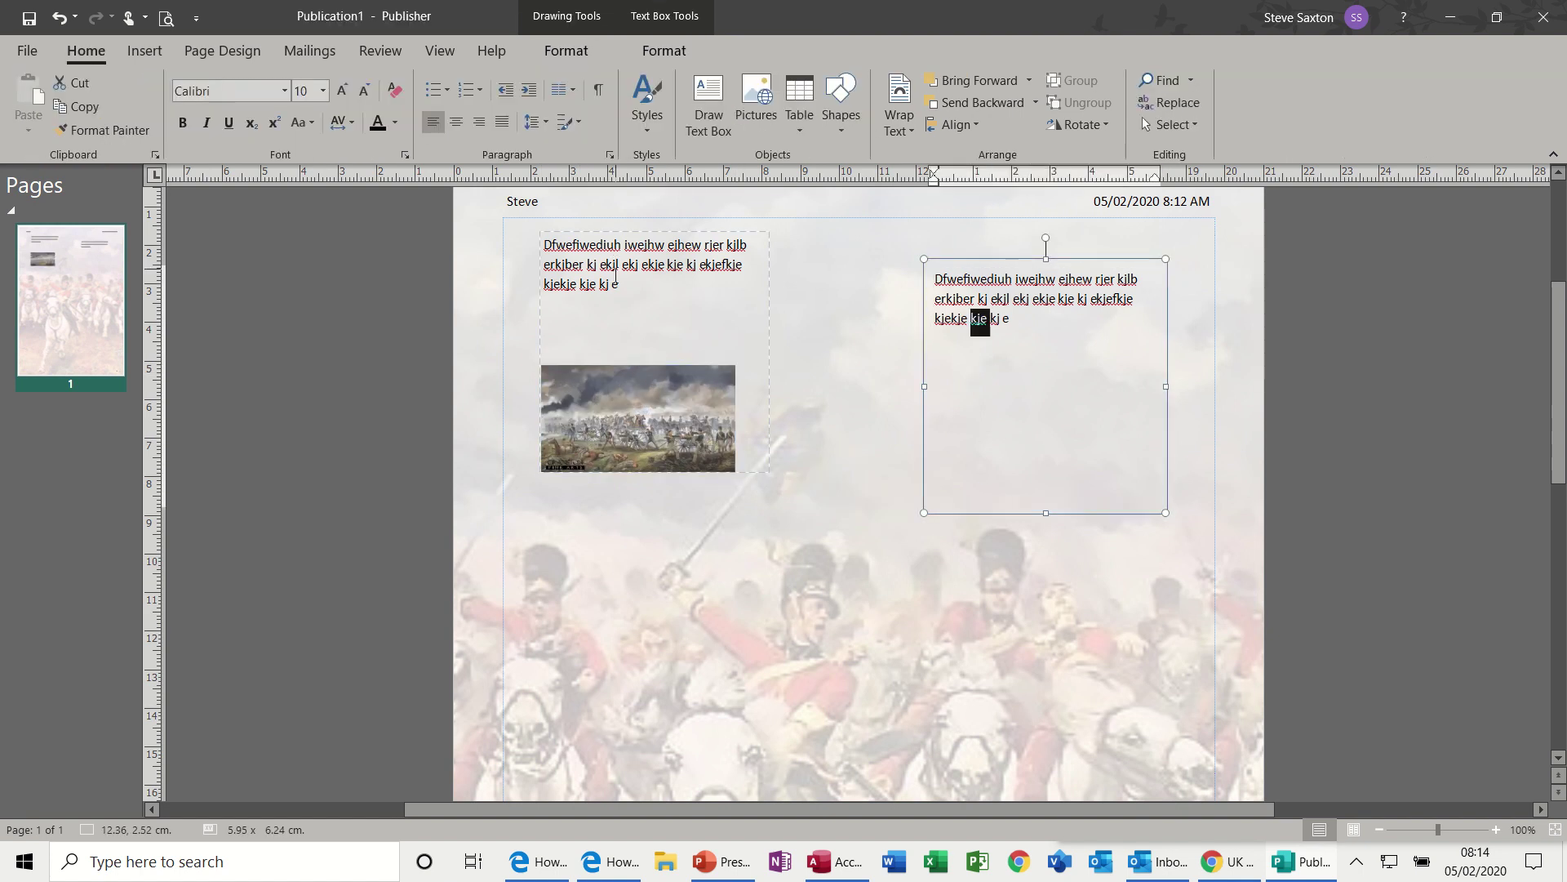
{"action": "left_click", "coordinate": [478, 243]}
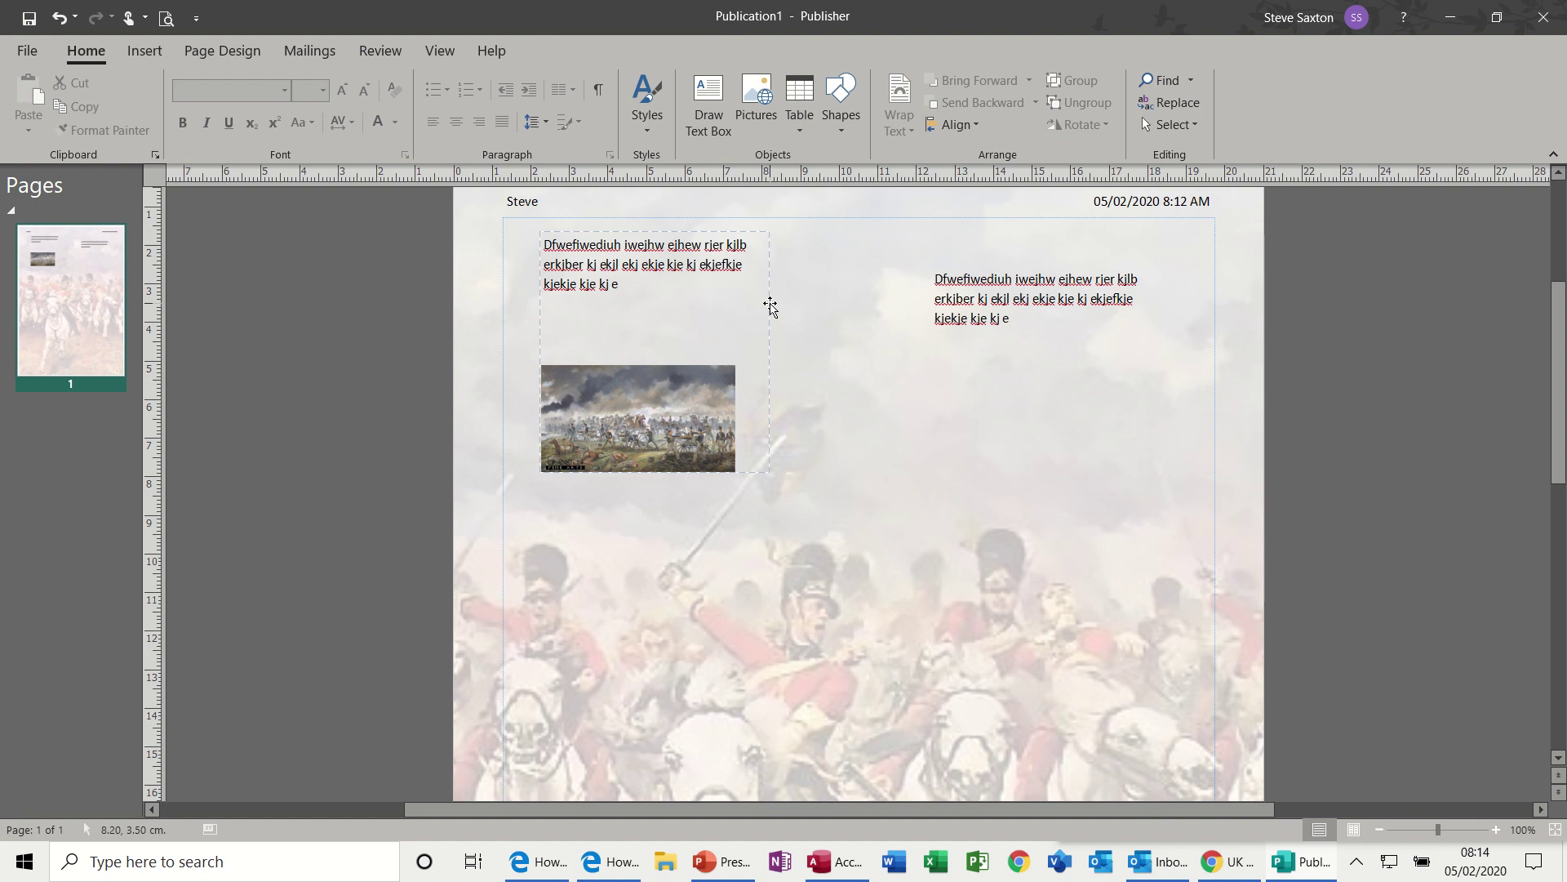
{"action": "left_click", "coordinate": [769, 306]}
{"action": "left_click", "coordinate": [681, 400]}
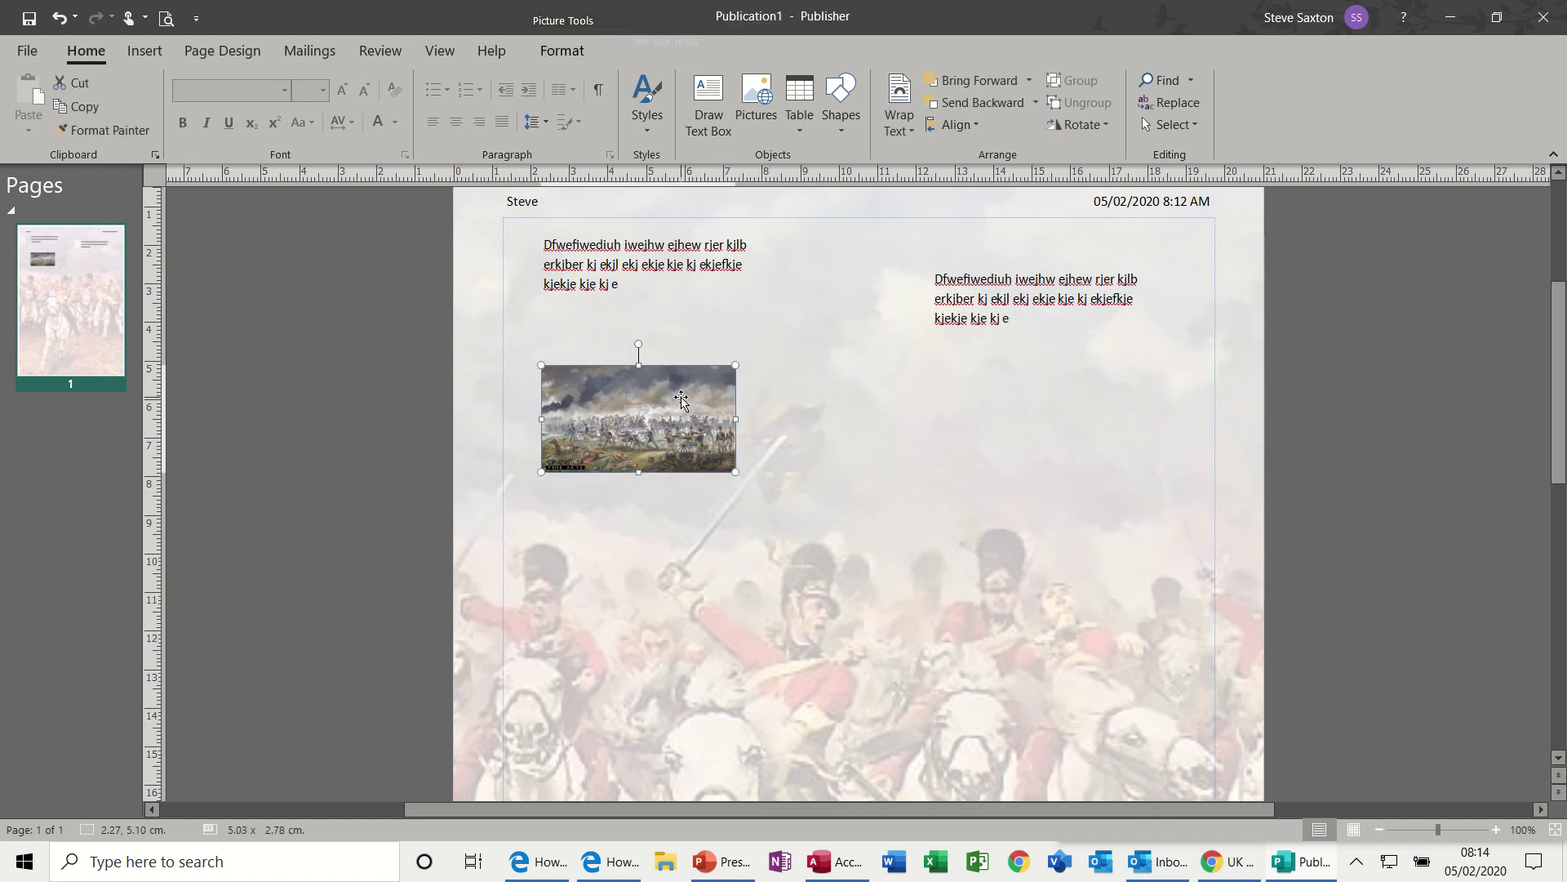